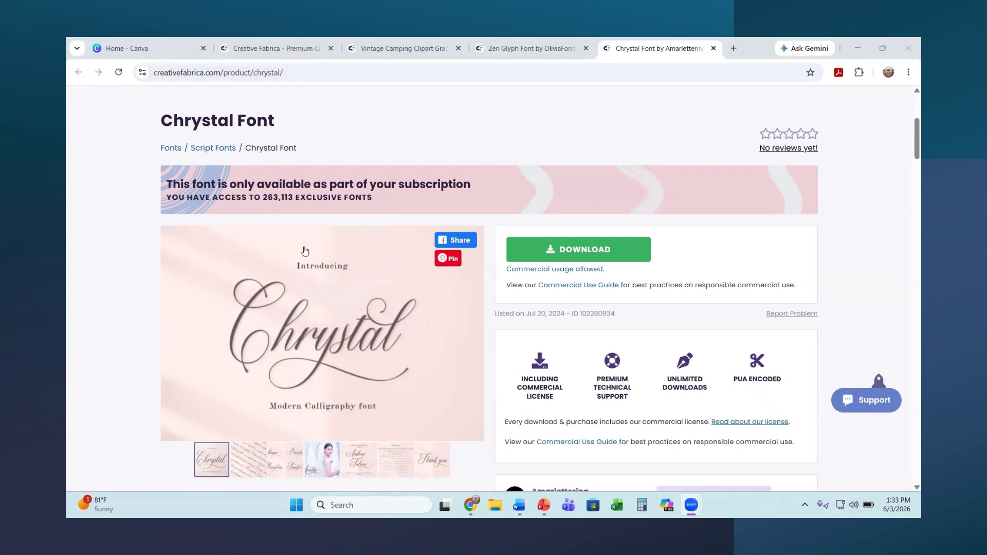
# Step: Download the Chrystal font ZIP, then the Vintage Camping Clipart Graphics set from its product page
pyautogui.scroll(-1, 469, 283)
pyautogui.click(588, 196)
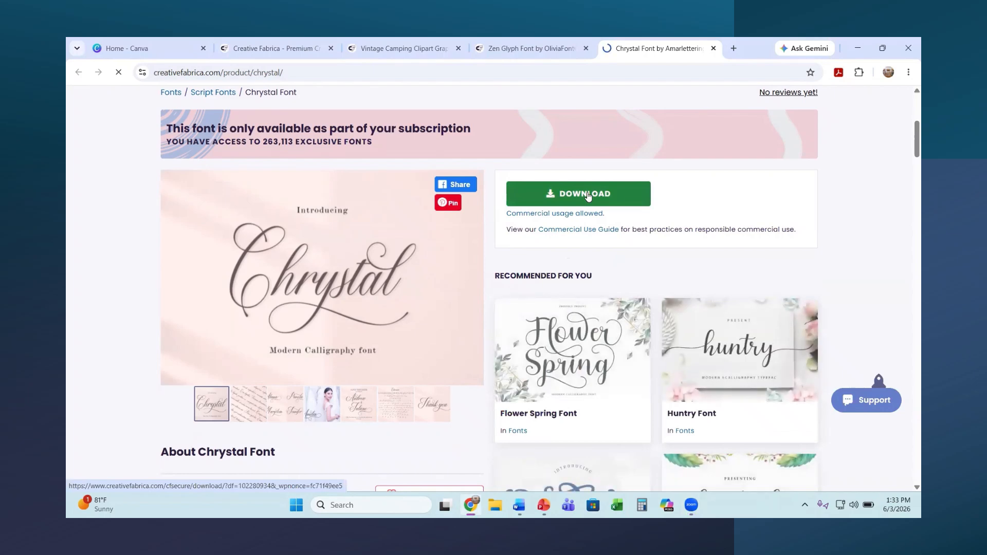
pyautogui.click(299, 51)
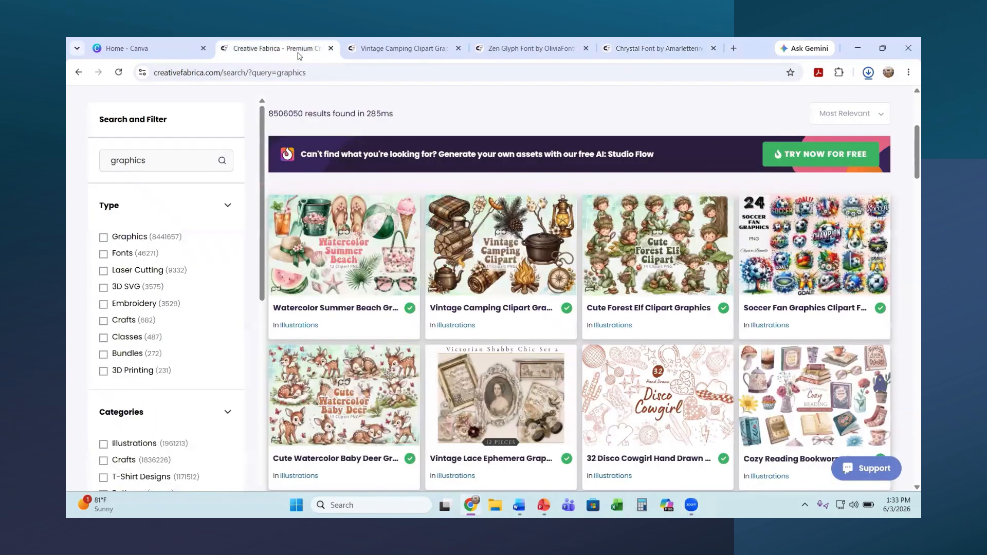
pyautogui.click(398, 51)
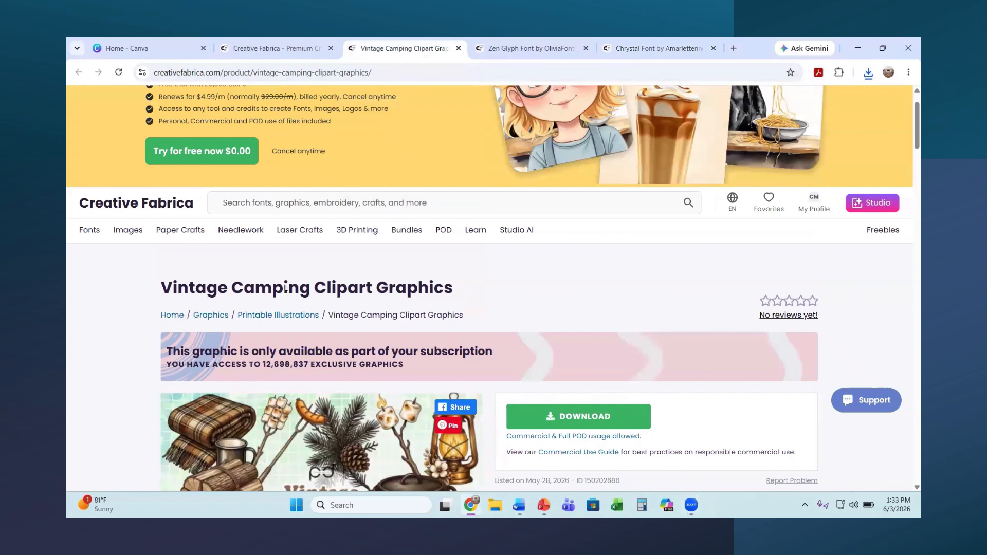
pyautogui.scroll(-3, 290, 289)
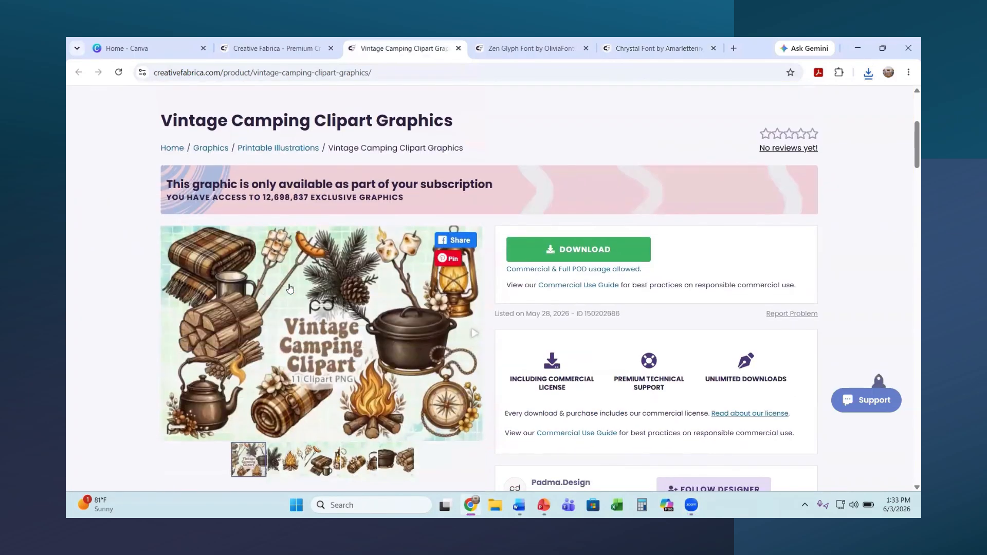
pyautogui.click(589, 257)
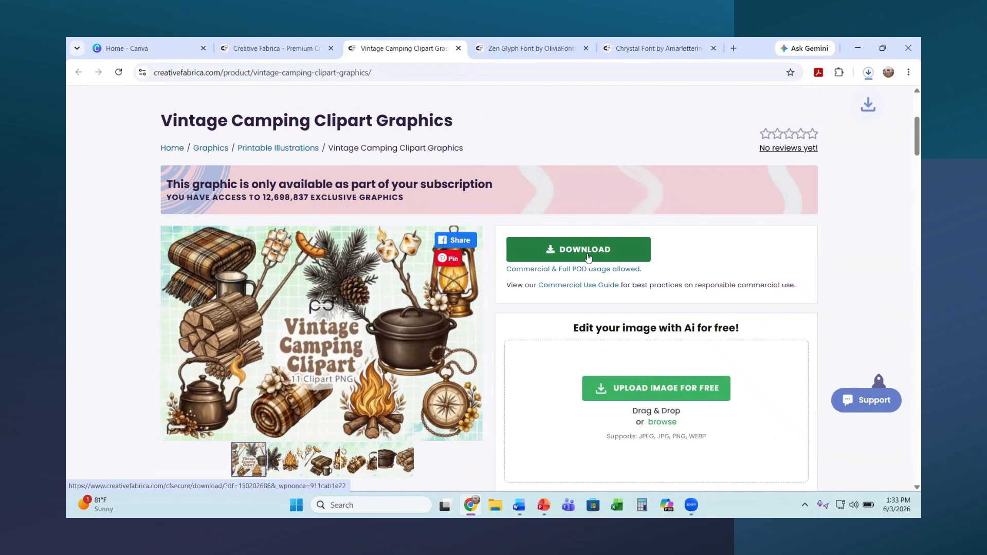
# Step: Create a custom-size blank Canva design with units in inches, width 8 and height 8
pyautogui.click(145, 50)
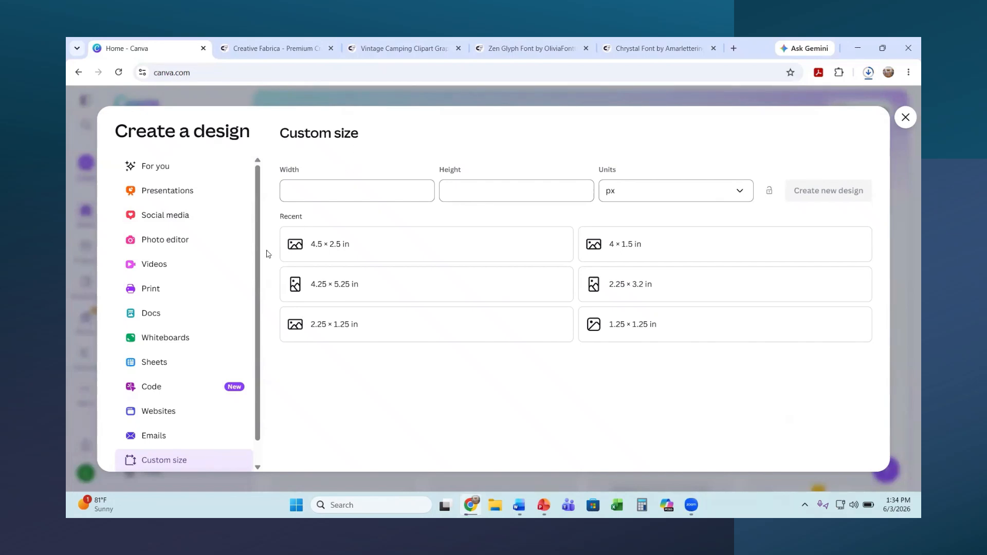
pyautogui.click(740, 198)
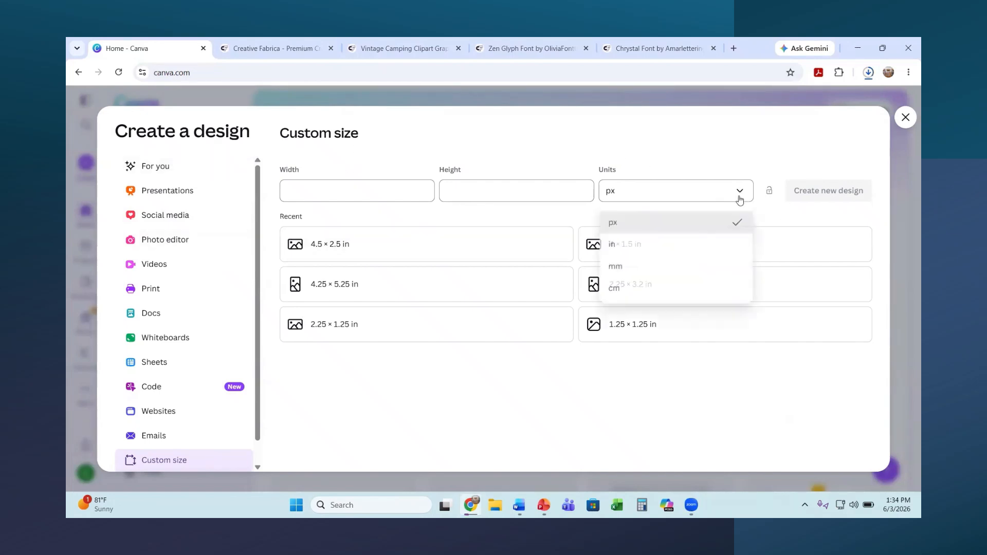
pyautogui.click(621, 246)
pyautogui.click(364, 190)
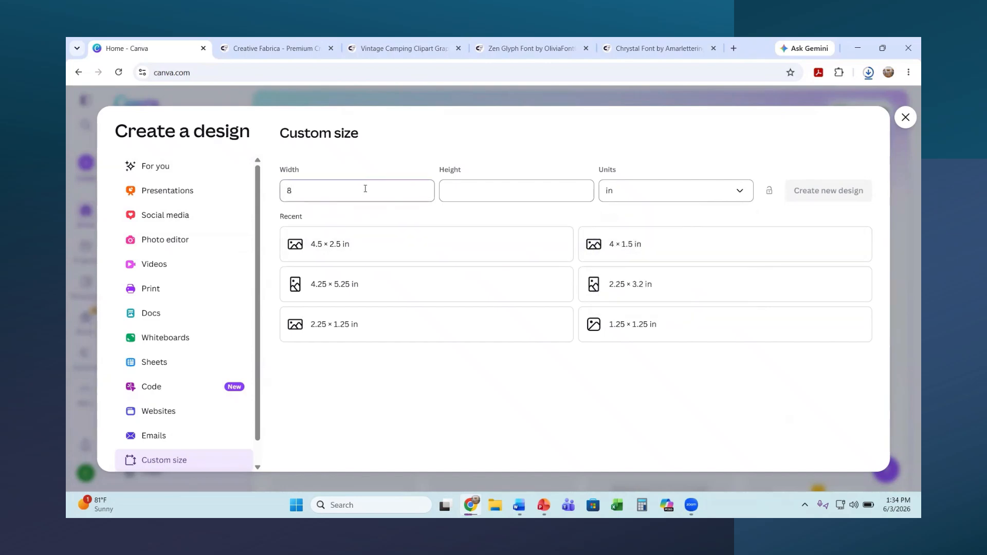
pyautogui.click(525, 190)
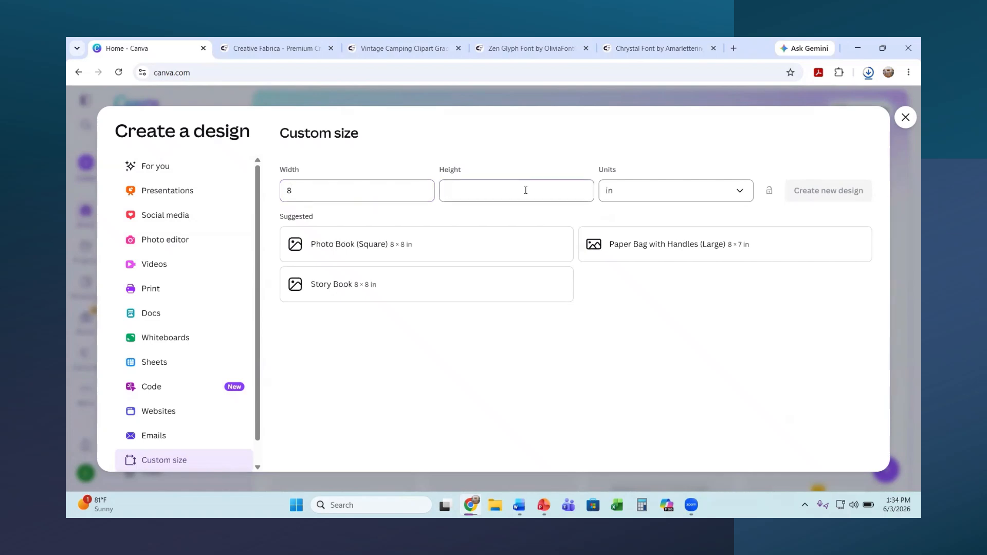
pyautogui.write('8')
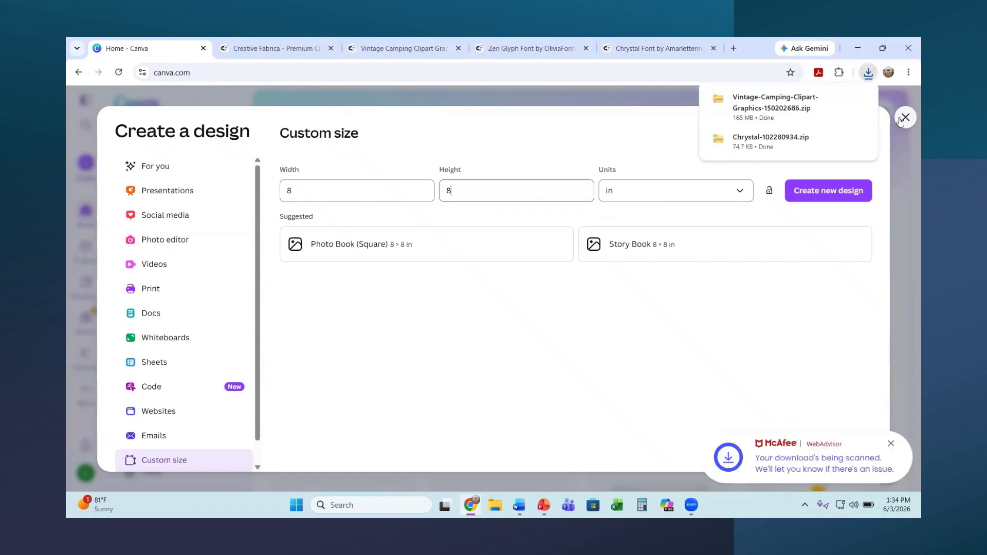
pyautogui.click(904, 118)
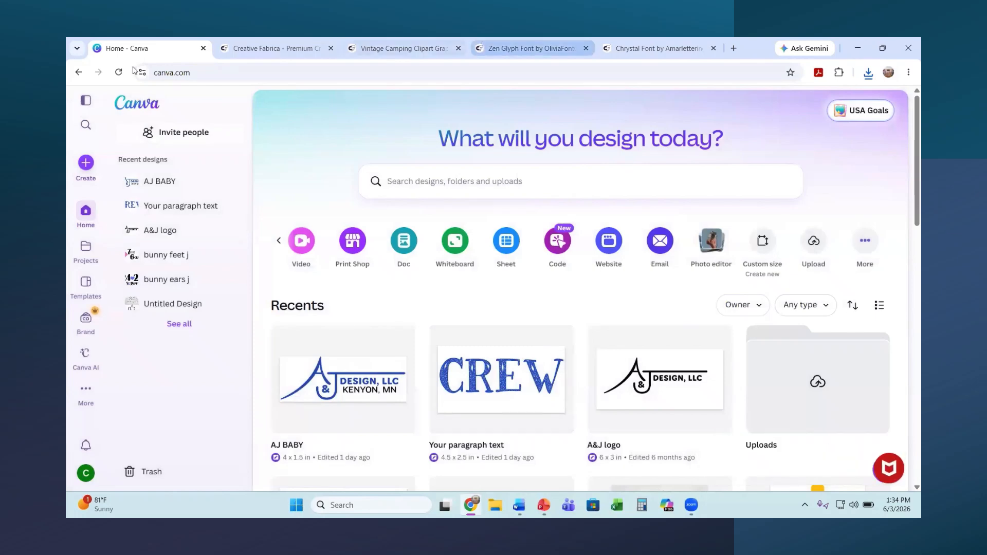
pyautogui.click(267, 48)
pyautogui.click(190, 47)
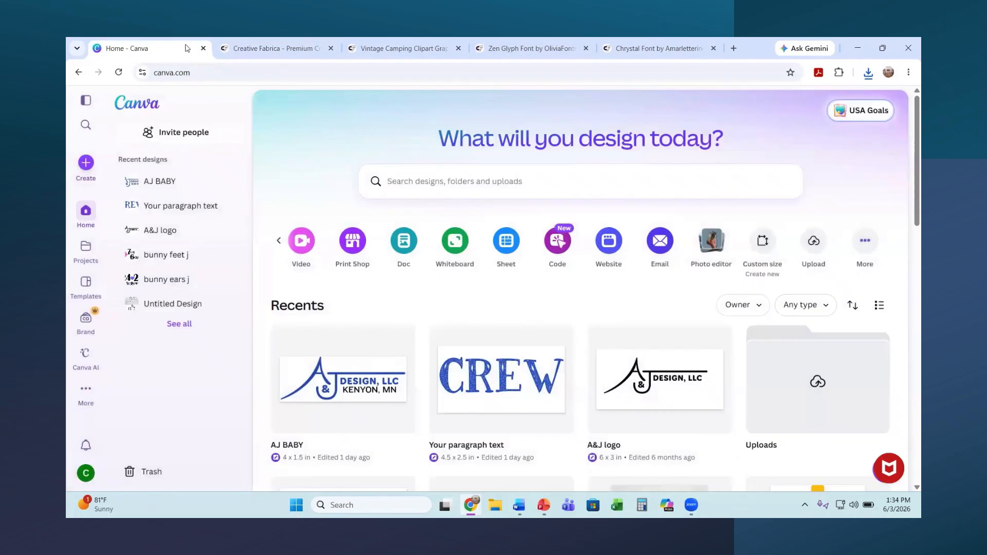
pyautogui.click(763, 252)
pyautogui.click(822, 198)
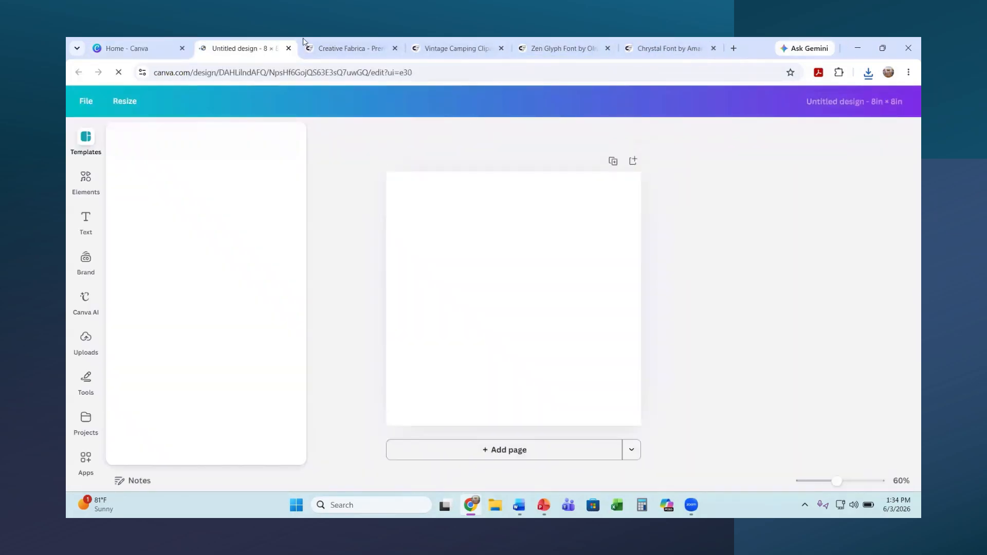
pyautogui.click(664, 50)
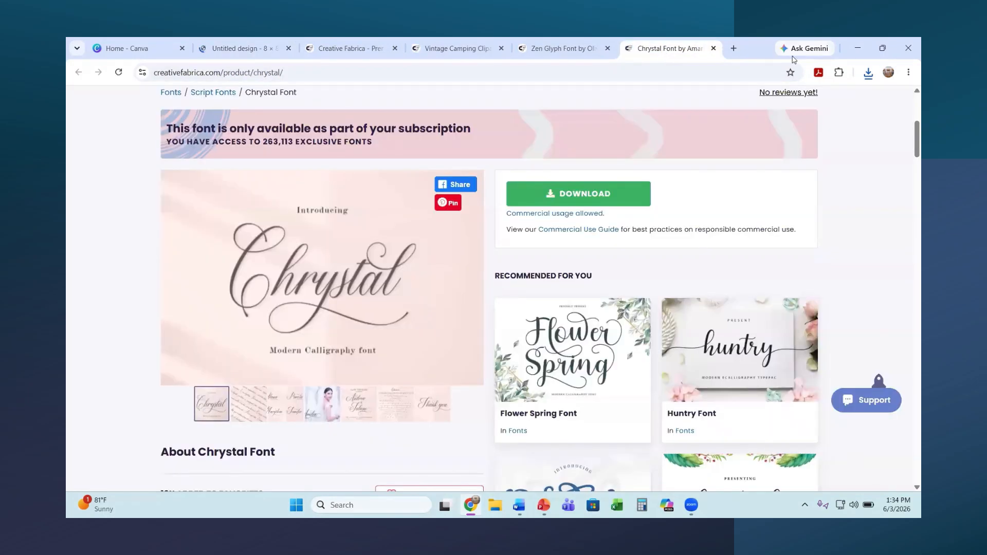
# Step: Open the downloaded Chrystal ZIP from Chrome's downloads list in File Explorer
pyautogui.click(869, 75)
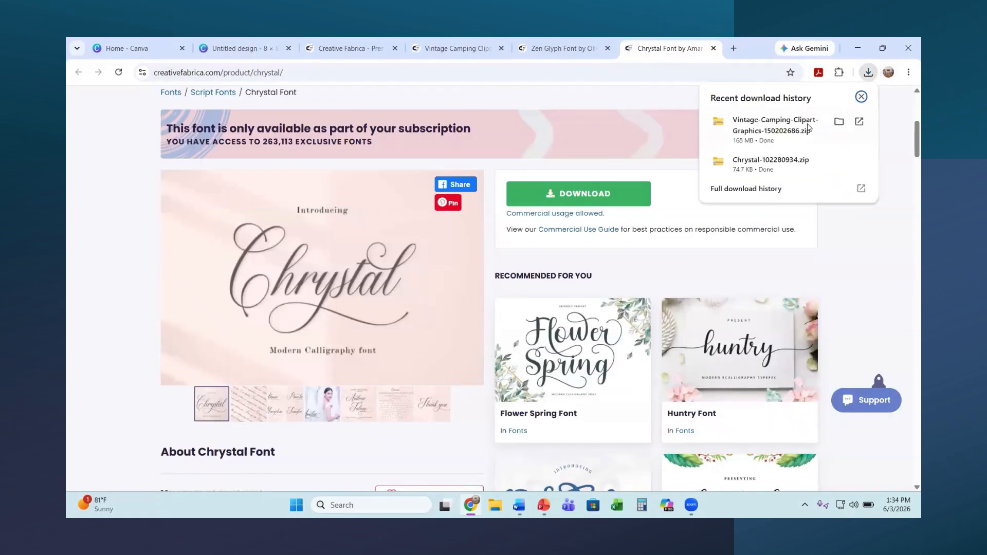
pyautogui.click(748, 170)
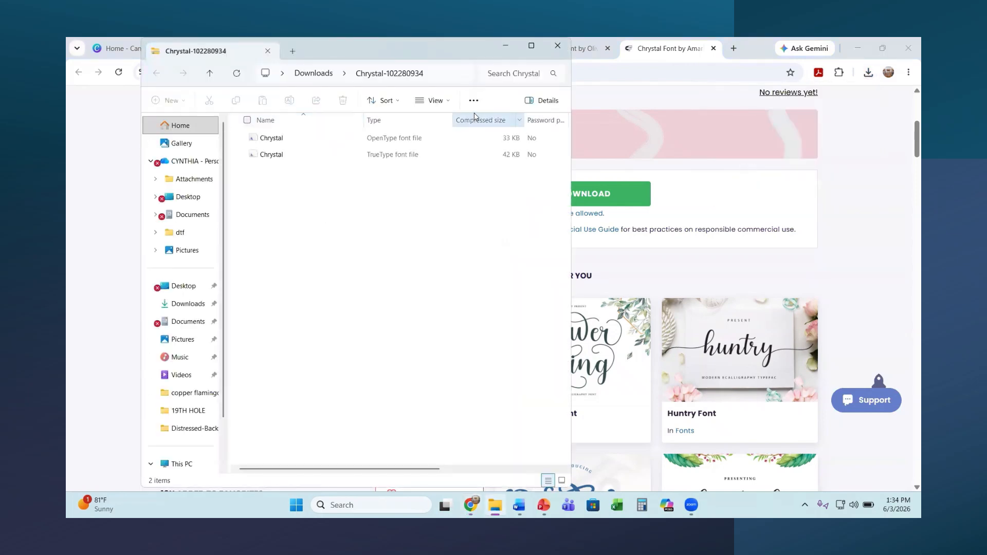
# Step: Install the Chrystal OpenType font from its Font Viewer preview, then bring up Windows search
pyautogui.doubleClick(420, 143)
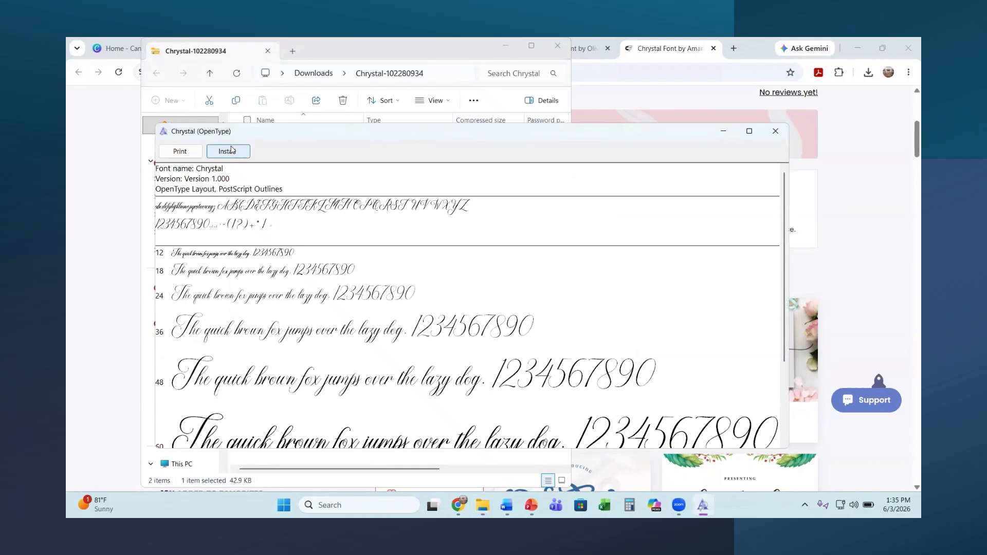
pyautogui.click(228, 154)
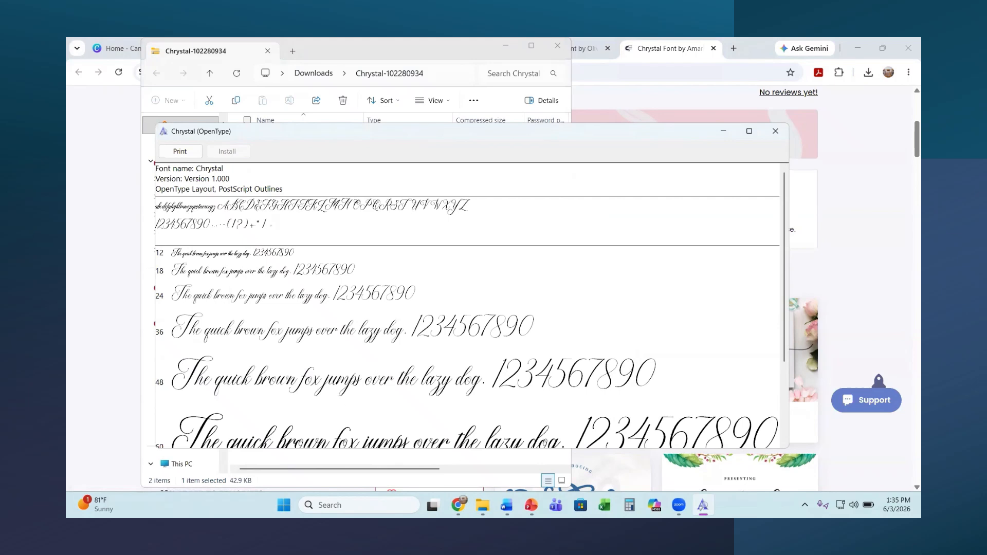
pyautogui.click(351, 505)
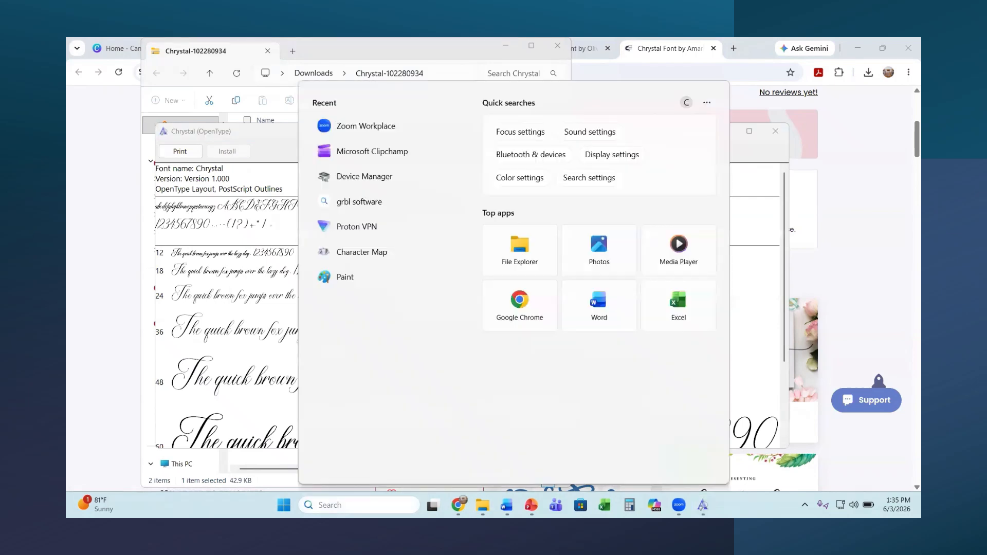
# Step: Launch Character Map and select Chrystal from its font list to show the script glyphs
pyautogui.write('charac')
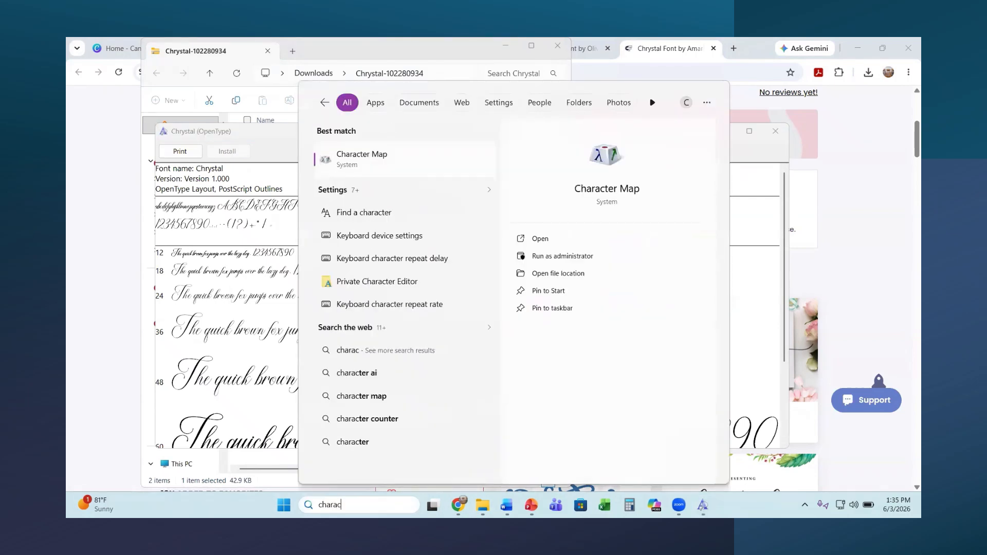
pyautogui.write('ter map')
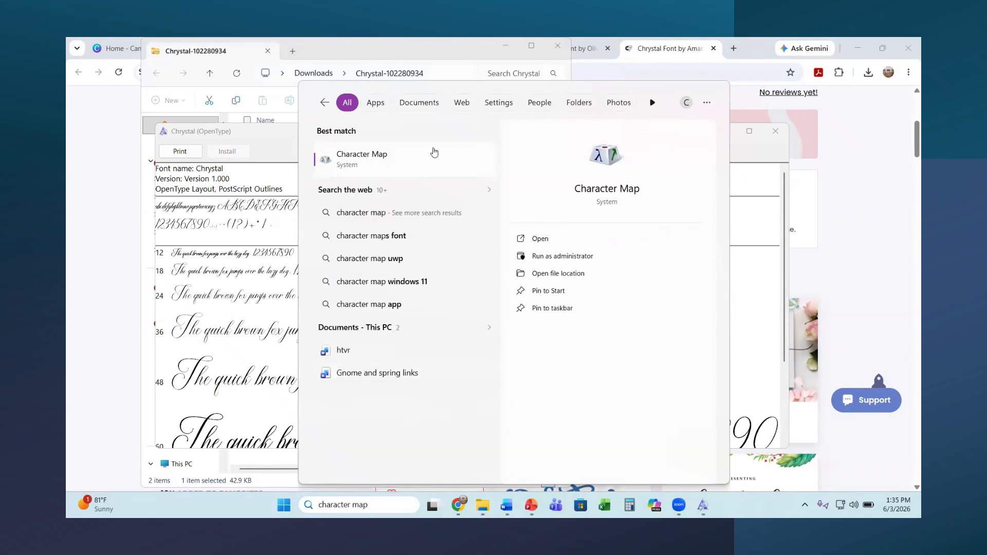
pyautogui.click(346, 154)
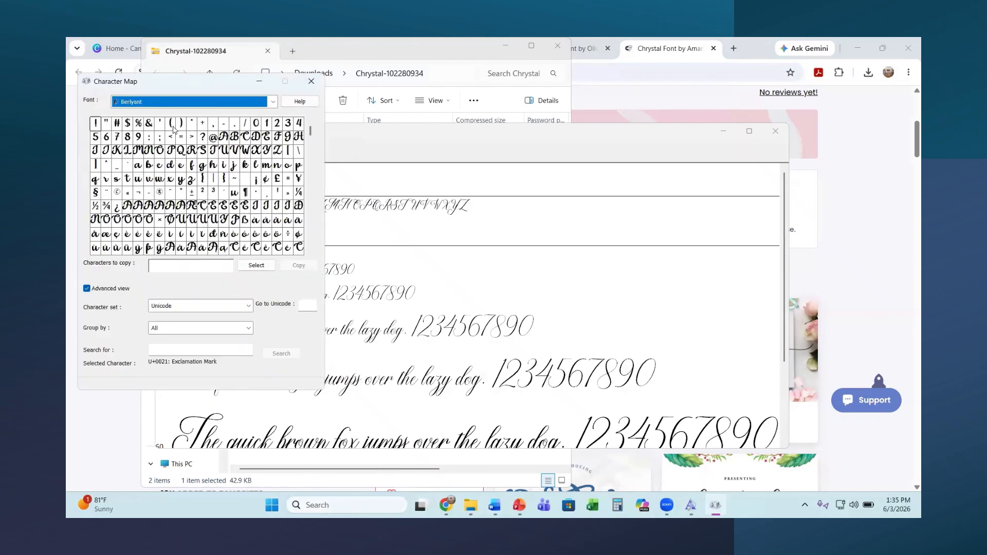
pyautogui.click(272, 103)
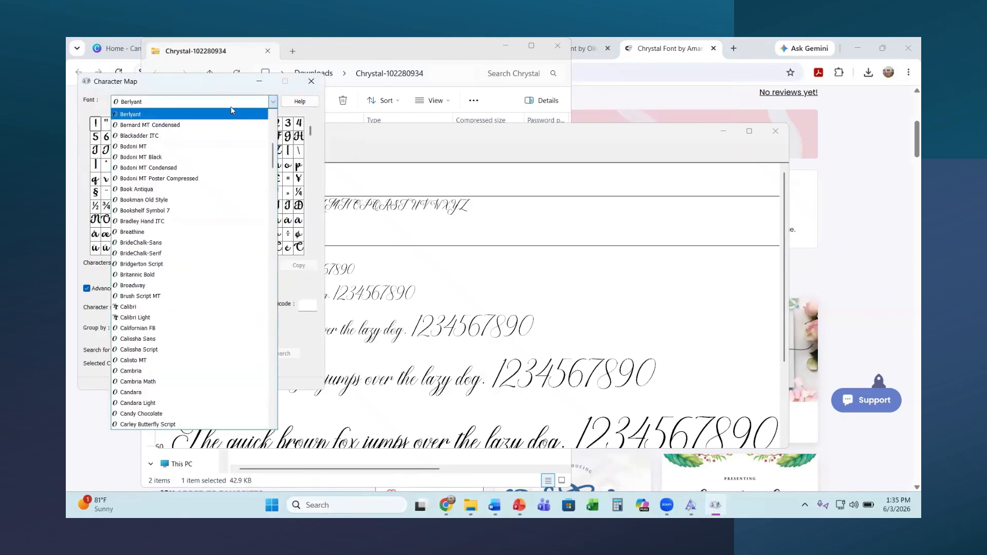
pyautogui.scroll(-4, 115, 237)
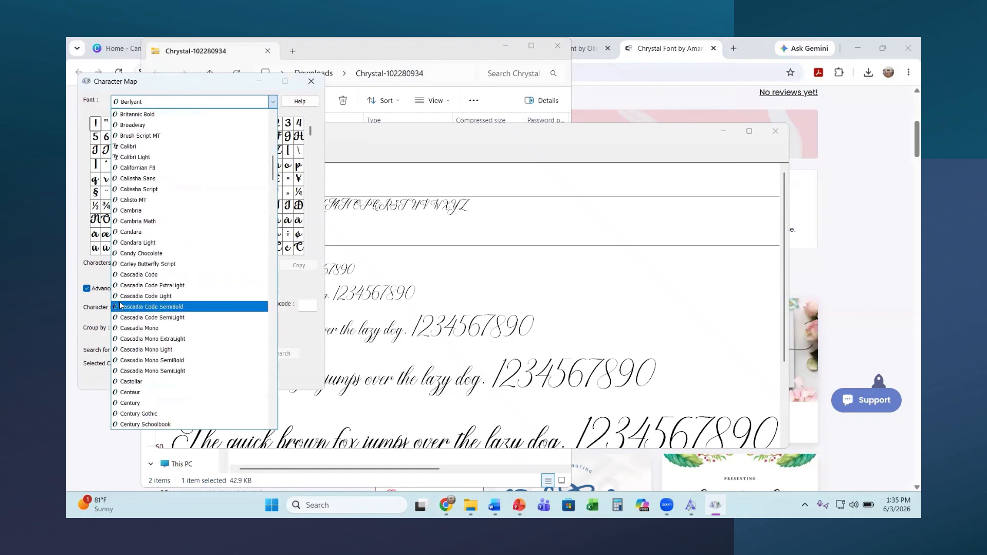
pyautogui.scroll(-2, 142, 308)
pyautogui.scroll(-4, 142, 308)
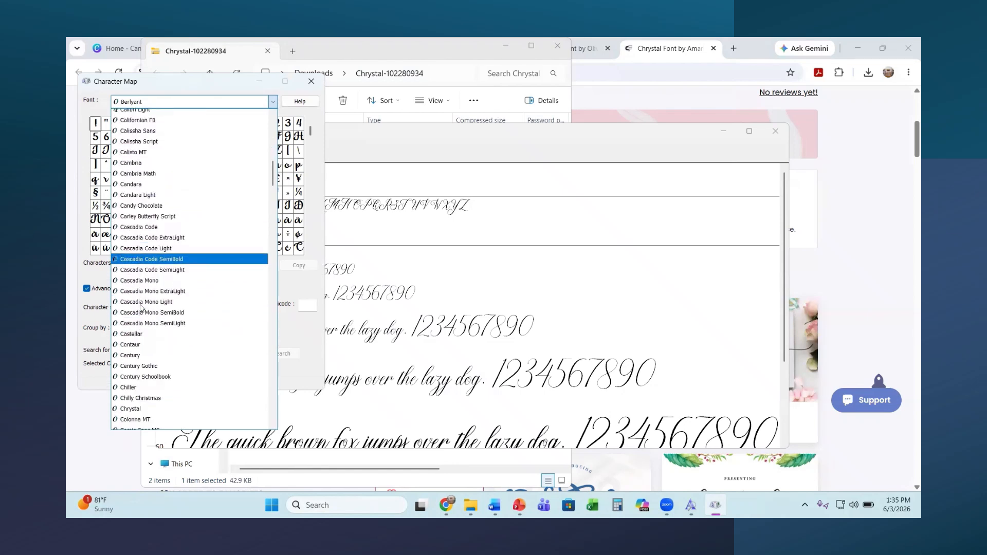
pyautogui.scroll(-1, 142, 309)
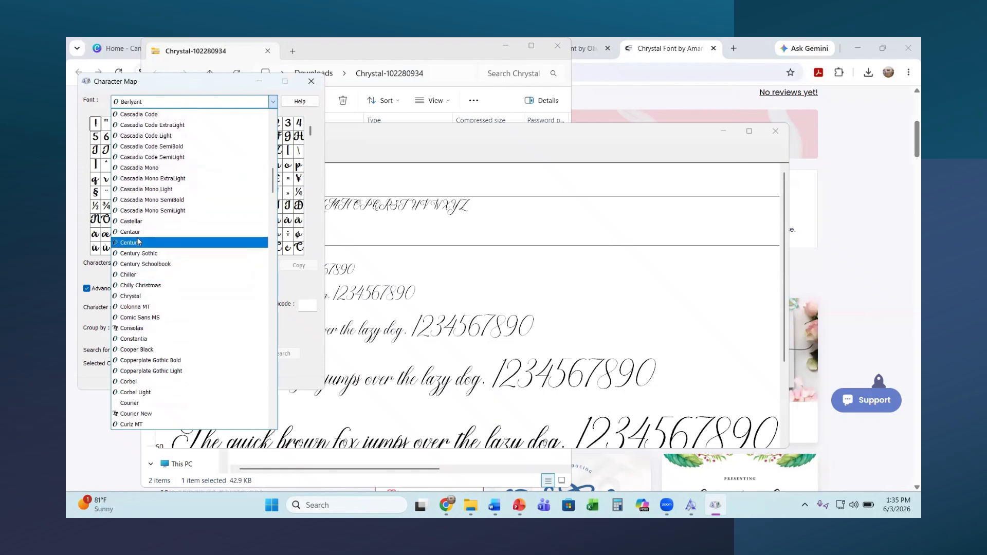
pyautogui.click(131, 297)
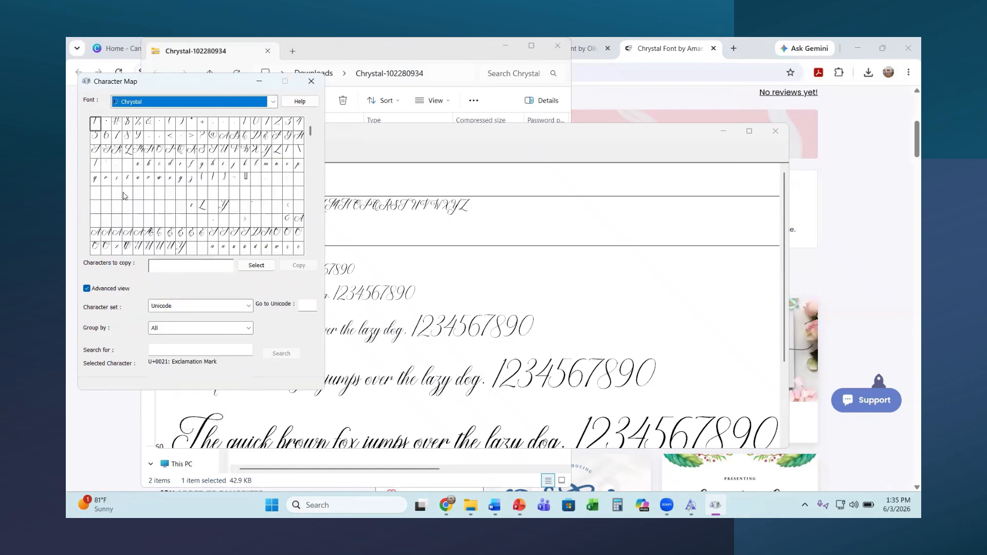
# Step: Group Chrystal's characters by Unicode Subrange showing Private Use Characters, then close Font Viewer
pyautogui.click(180, 336)
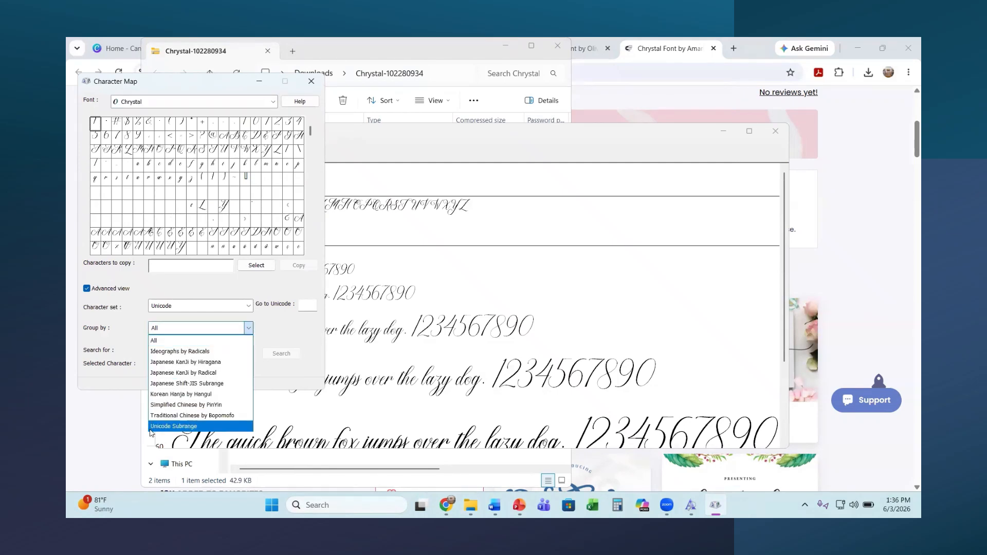
pyautogui.click(181, 426)
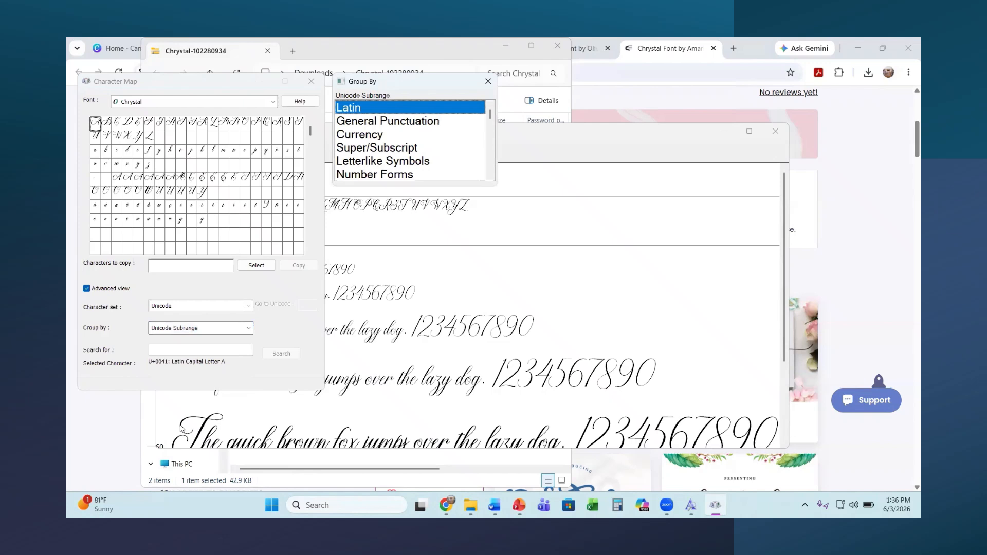
pyautogui.scroll(-2, 405, 117)
pyautogui.scroll(-8, 405, 117)
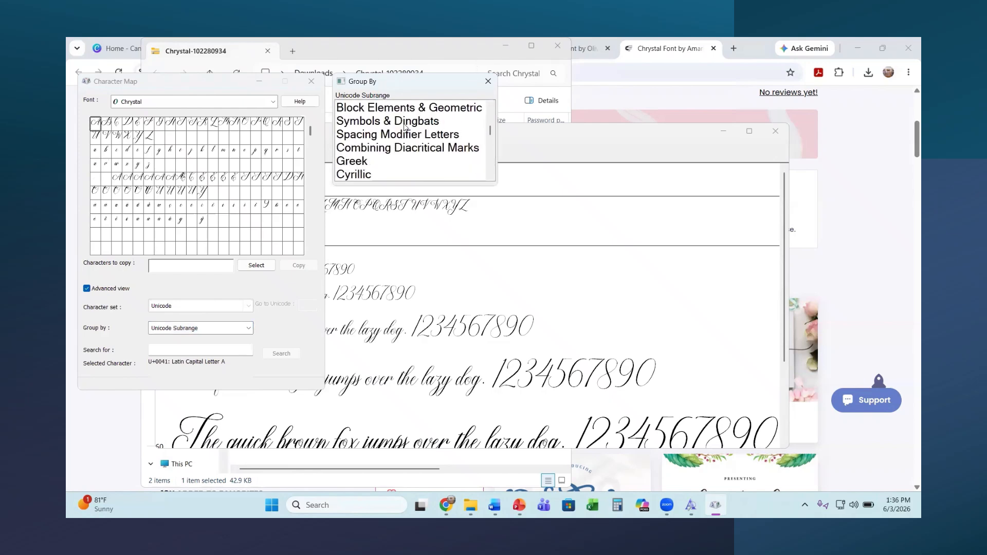
pyautogui.scroll(-6, 403, 127)
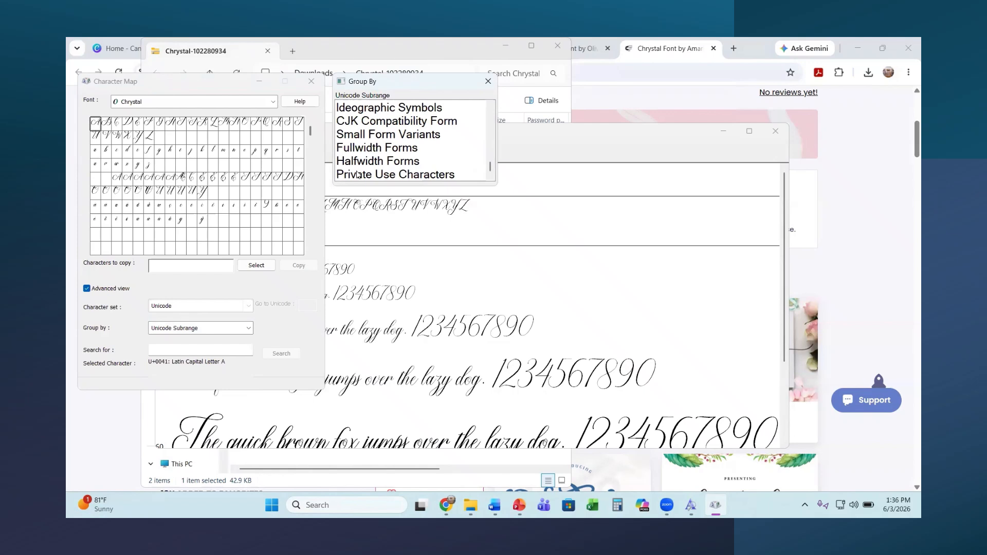
pyautogui.click(357, 176)
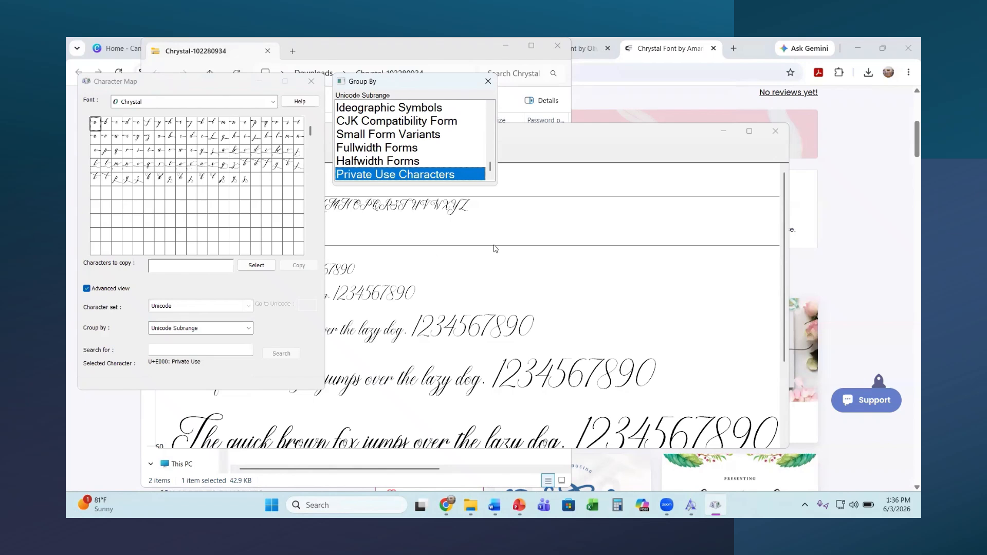
pyautogui.click(445, 251)
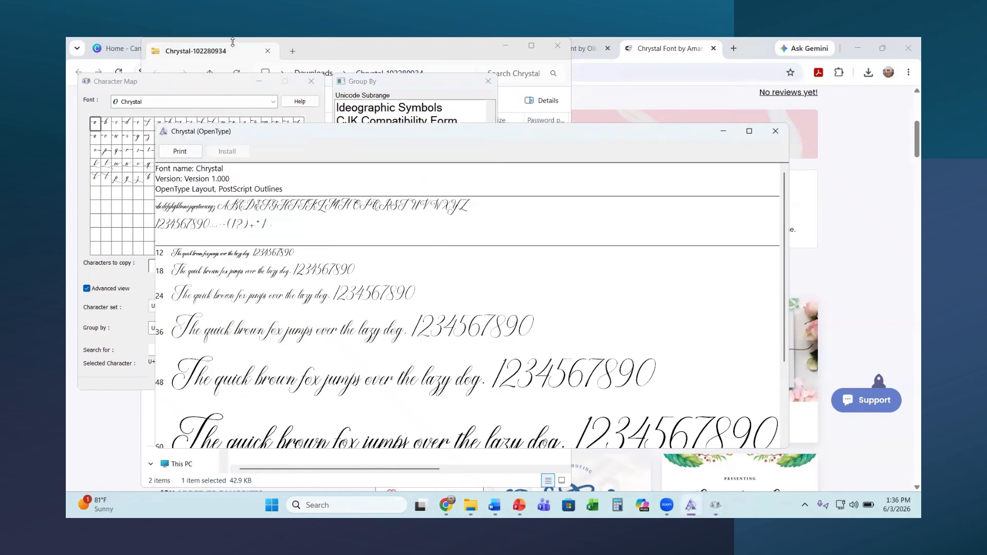
pyautogui.click(775, 132)
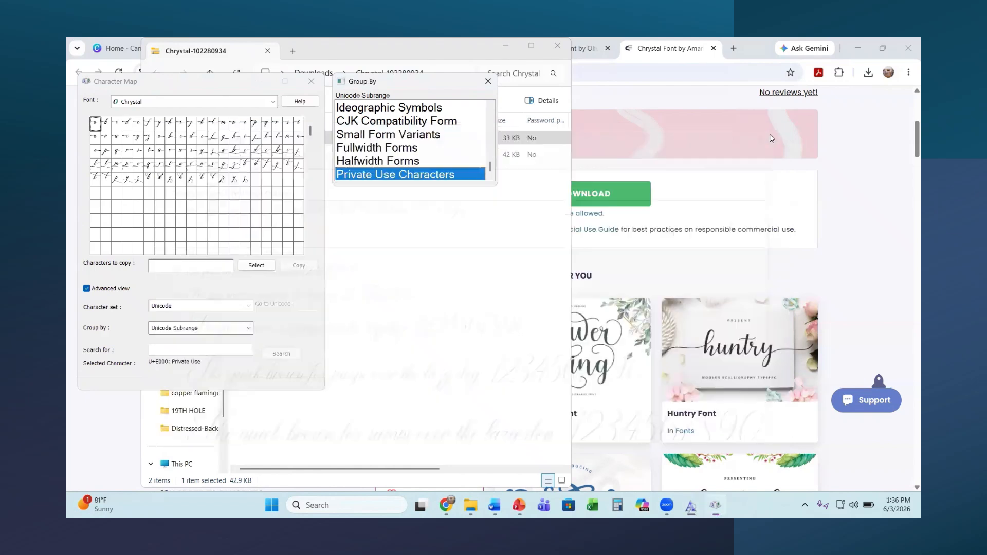
# Step: Extract the Chrystal-102280934 ZIP to its suggested Downloads folder and close both Explorer windows
pyautogui.click(453, 42)
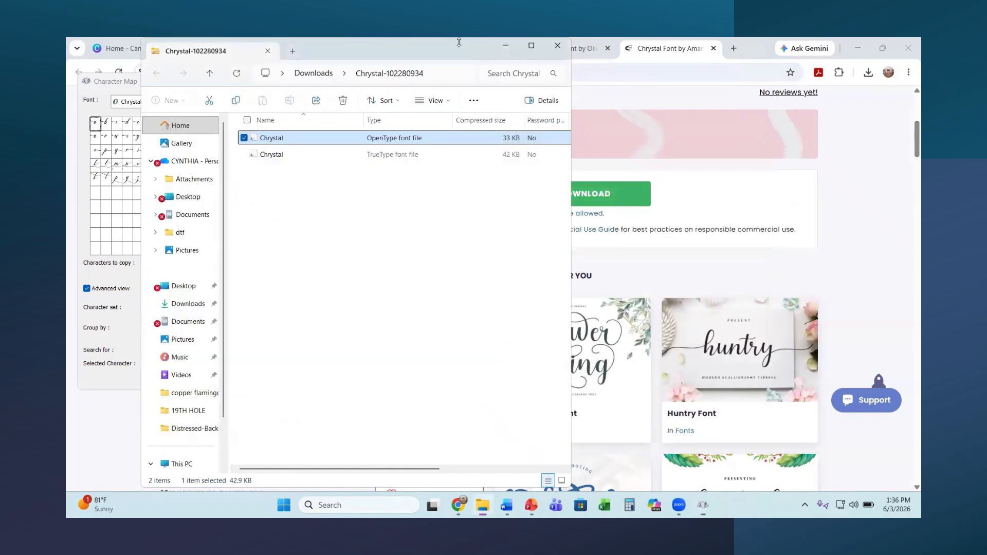
pyautogui.click(474, 100)
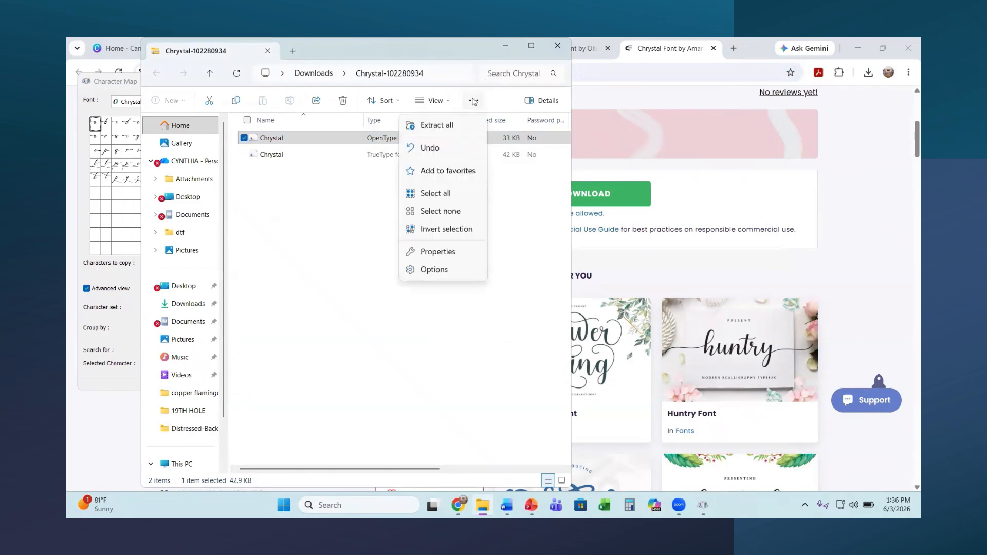
pyautogui.click(436, 125)
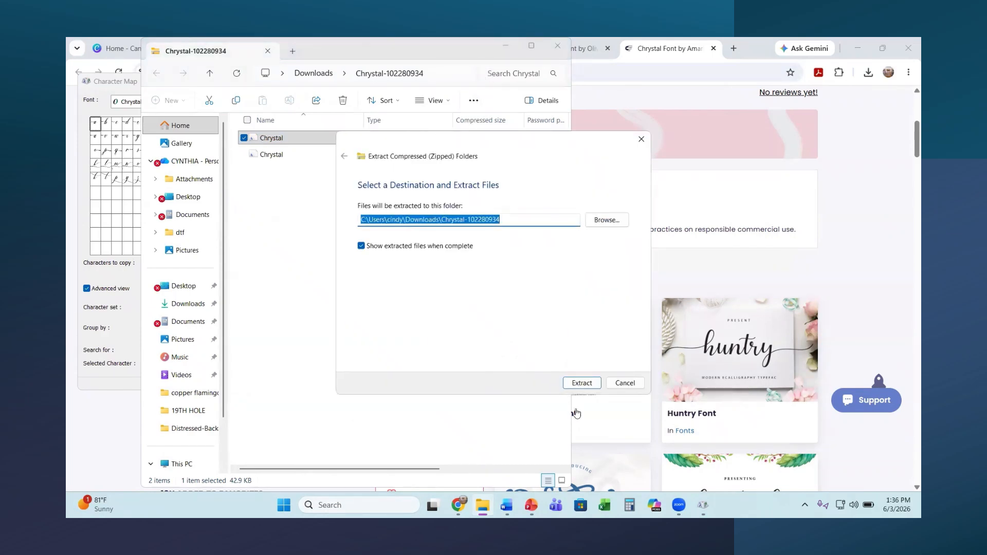
pyautogui.click(582, 383)
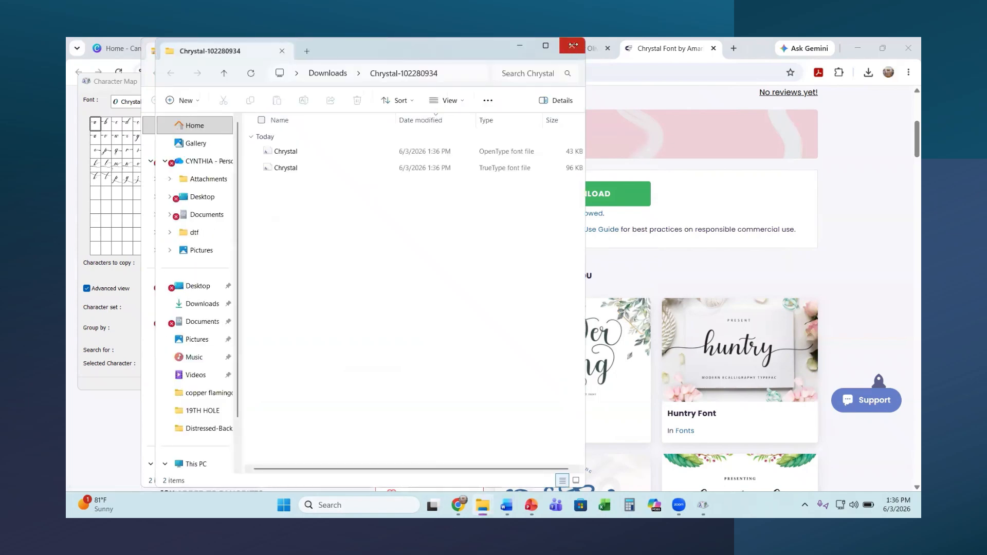
pyautogui.click(573, 46)
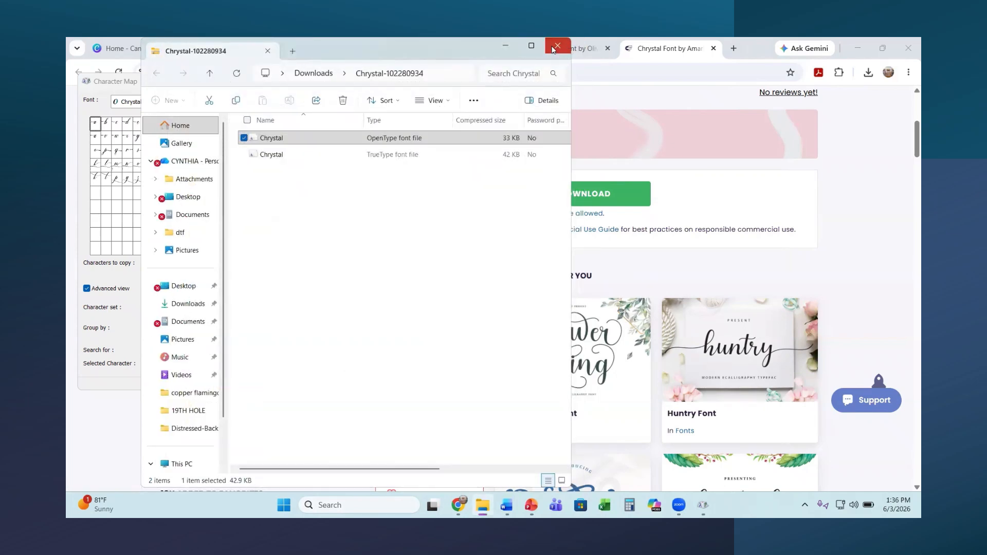
pyautogui.click(554, 48)
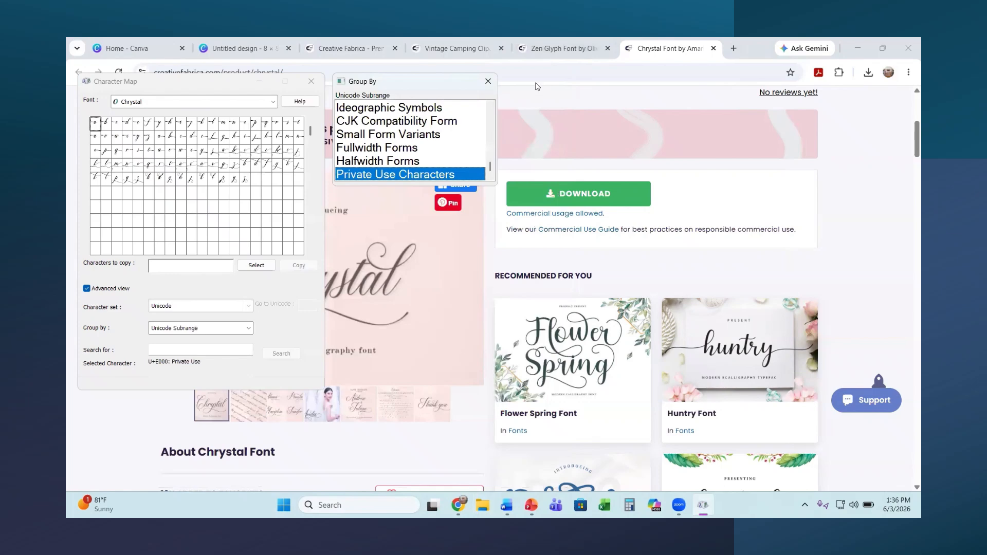
# Step: Add a paragraph text box to the untitled 8×8 Canva design
pyautogui.click(242, 48)
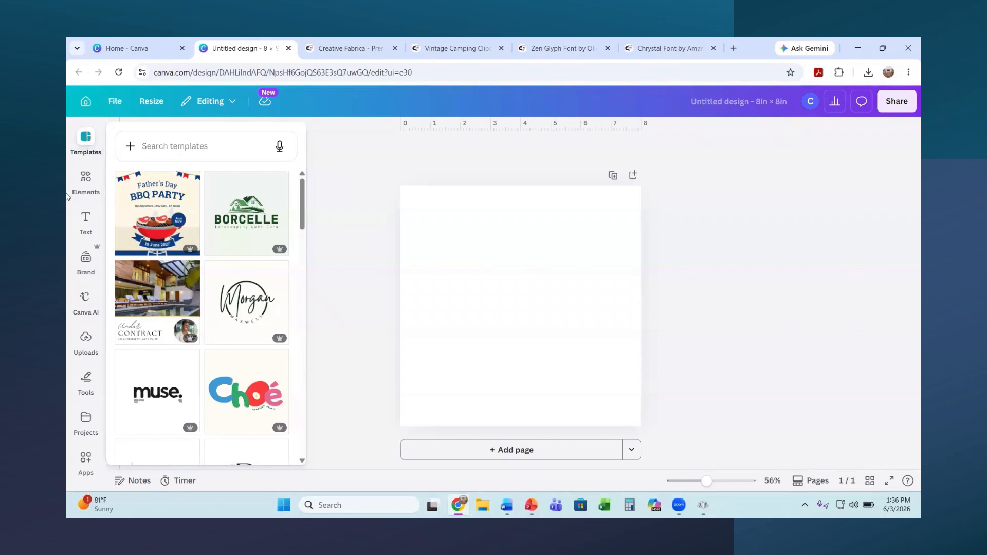
pyautogui.click(86, 223)
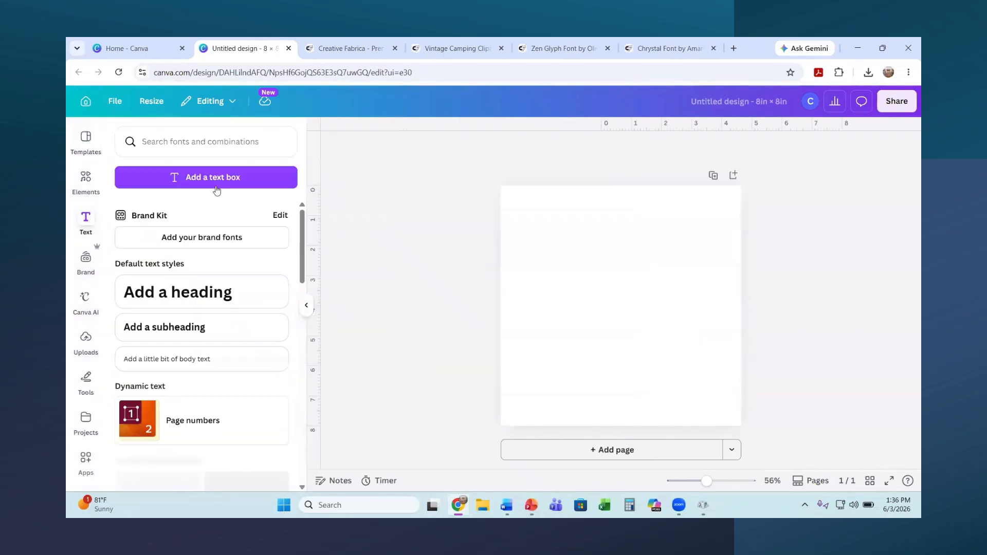
pyautogui.click(227, 179)
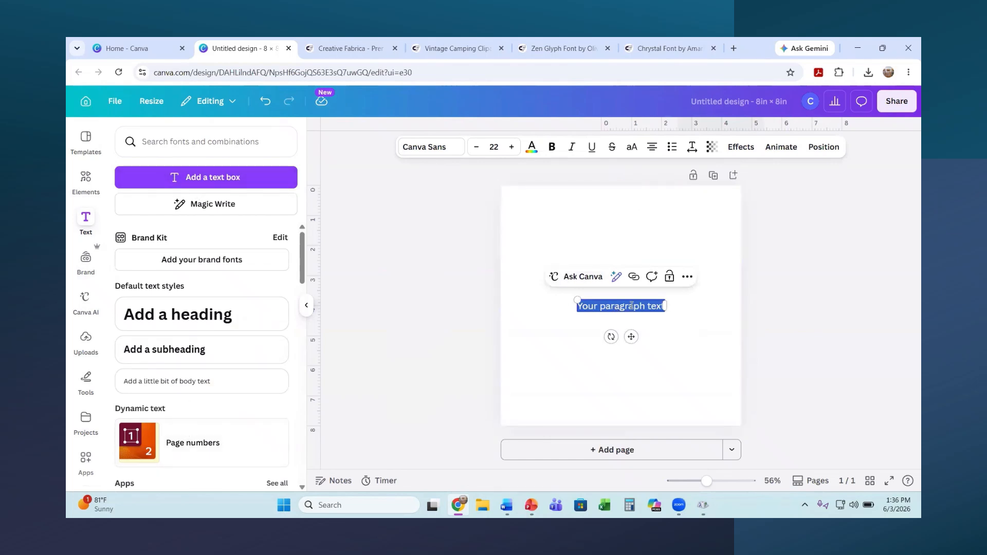
# Step: Upload Chrystal.otf from the Downloads Chrystal-102280934 folder as a custom font, confirming usage rights
pyautogui.click(430, 155)
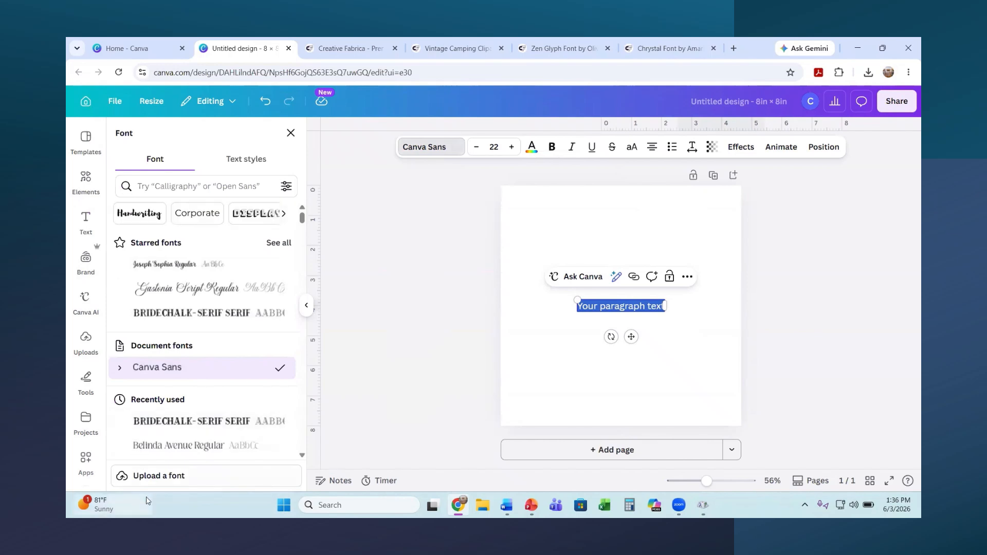
pyautogui.click(147, 480)
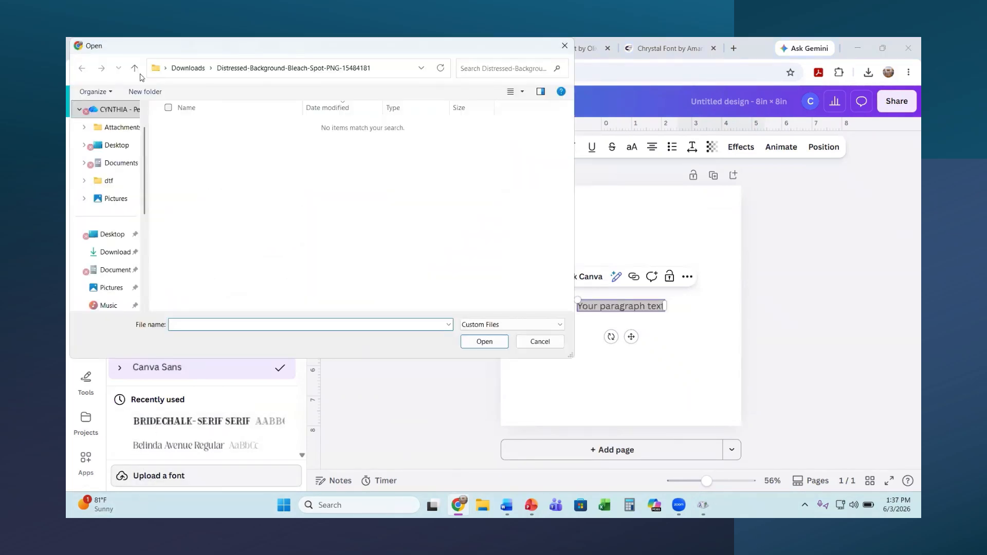
pyautogui.click(106, 254)
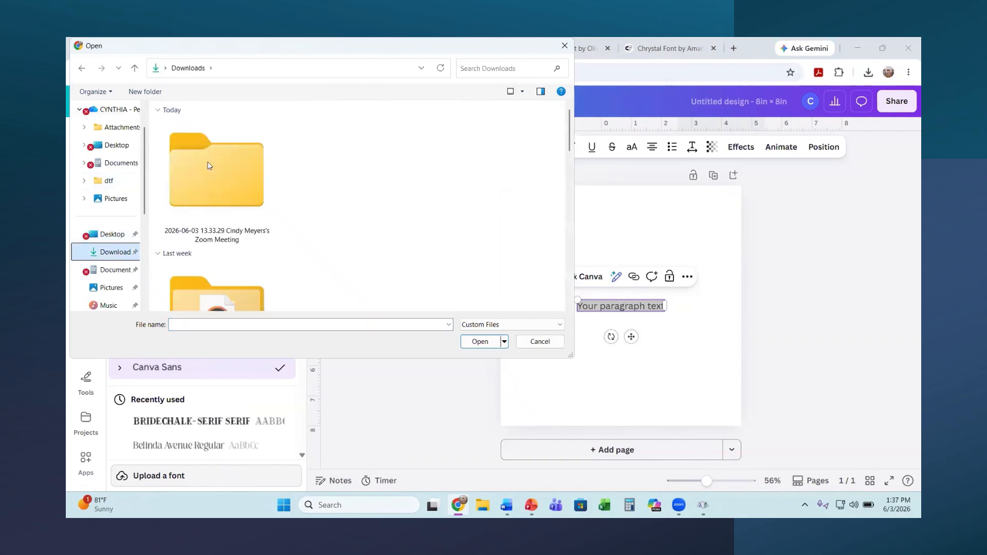
pyautogui.scroll(1, 508, 177)
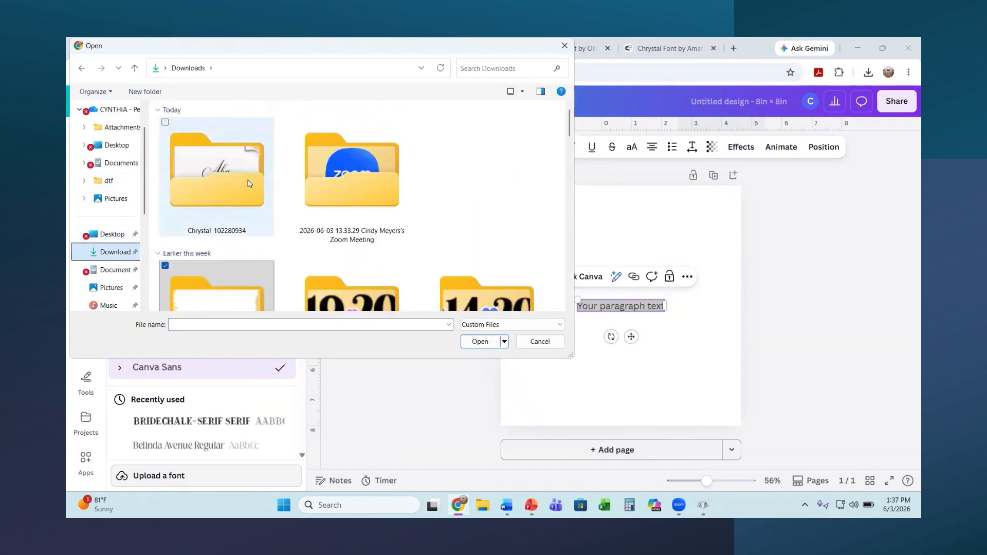
pyautogui.doubleClick(231, 182)
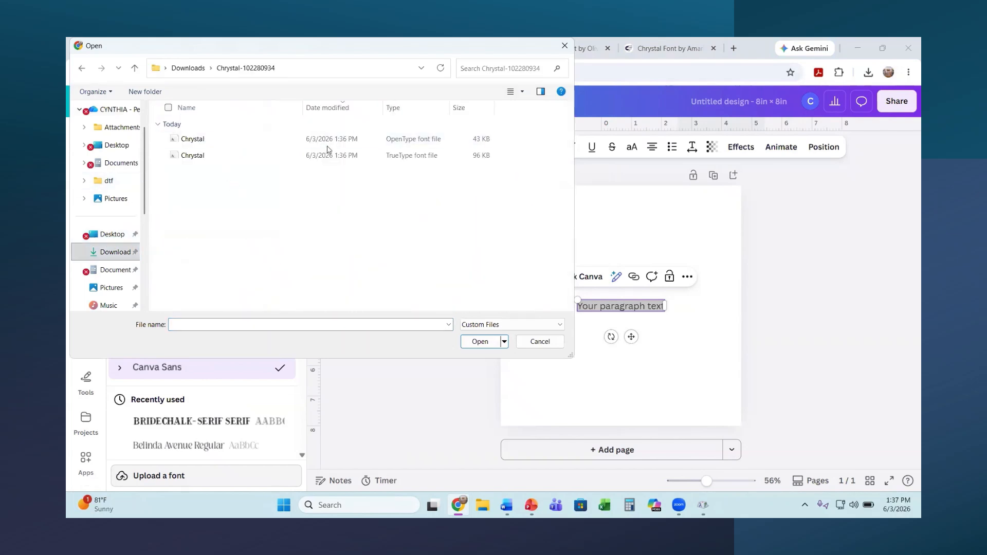
pyautogui.doubleClick(412, 140)
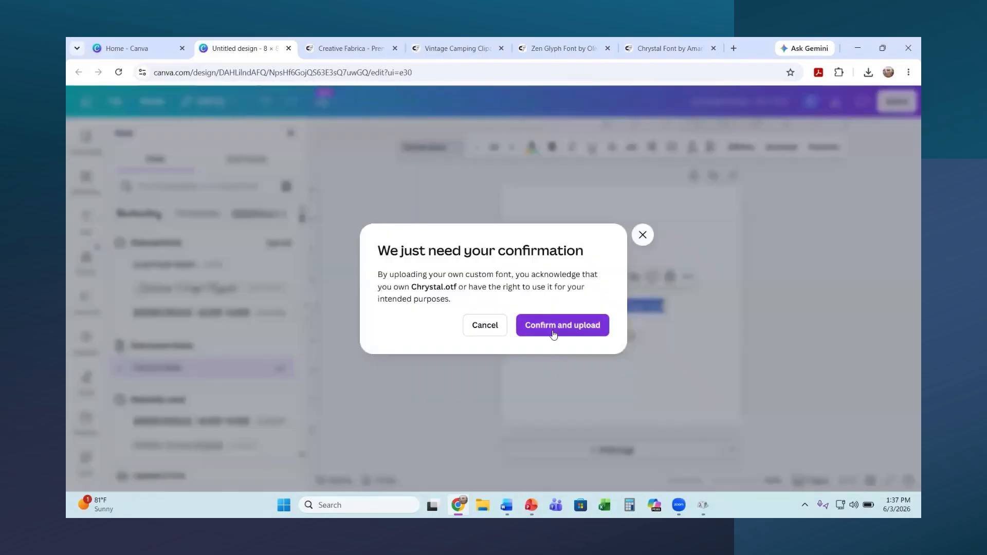
pyautogui.click(541, 321)
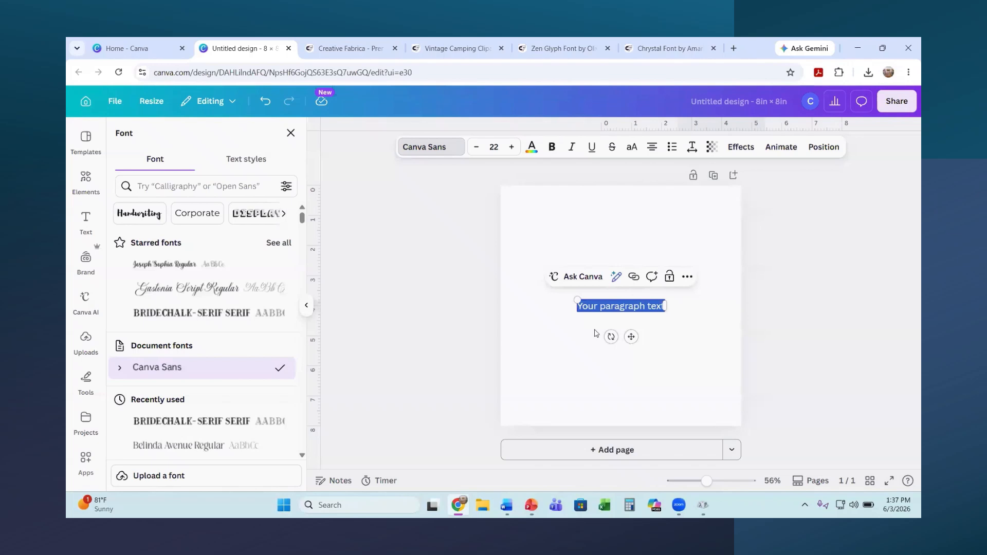
# Step: Widen the text box to the page's left edge, bump the size up, and type 'Chrystal'
pyautogui.moveTo(577, 306); pyautogui.dragTo(498, 281)
pyautogui.click(512, 147)
pyautogui.click(511, 147)
pyautogui.click(512, 147)
pyautogui.click(512, 148)
pyautogui.click(512, 147)
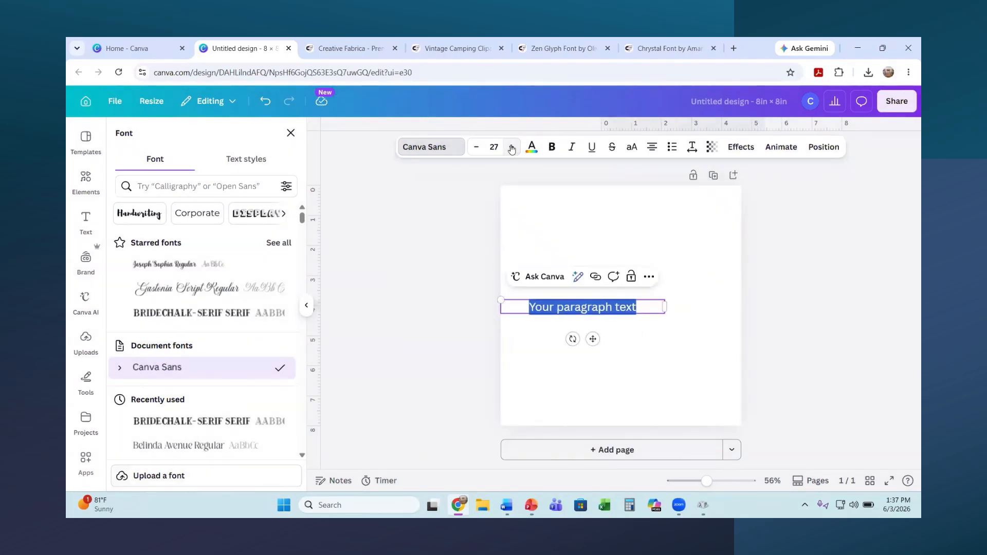
pyautogui.click(512, 147)
pyautogui.click(512, 147)
pyautogui.click(512, 147)
pyautogui.click(512, 147)
pyautogui.click(511, 147)
pyautogui.click(512, 147)
pyautogui.write('C')
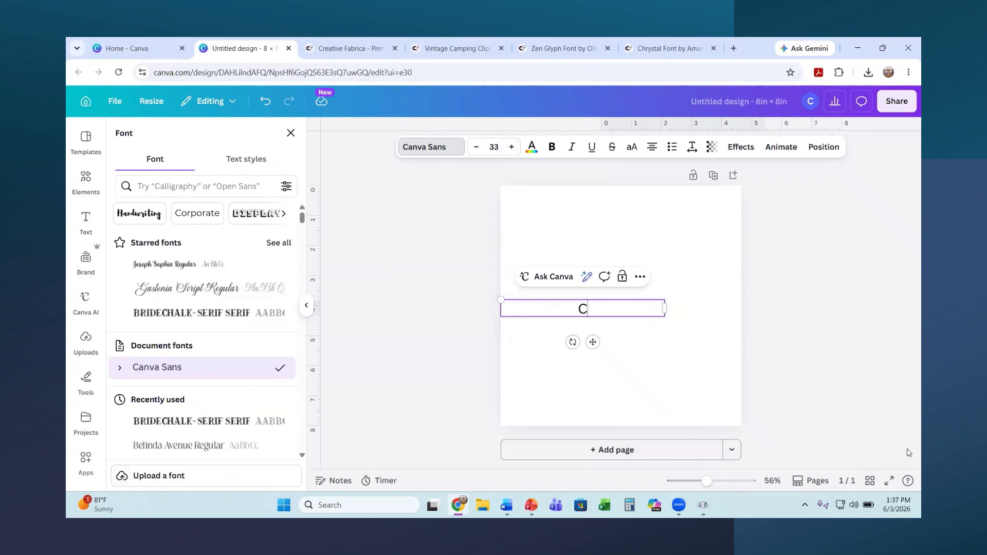
pyautogui.write('hrystal')
# Step: Raise the 'Chrystal' text to size 57 and select the whole word
pyautogui.click(510, 147)
pyautogui.click(511, 148)
pyautogui.click(511, 148)
pyautogui.click(511, 148)
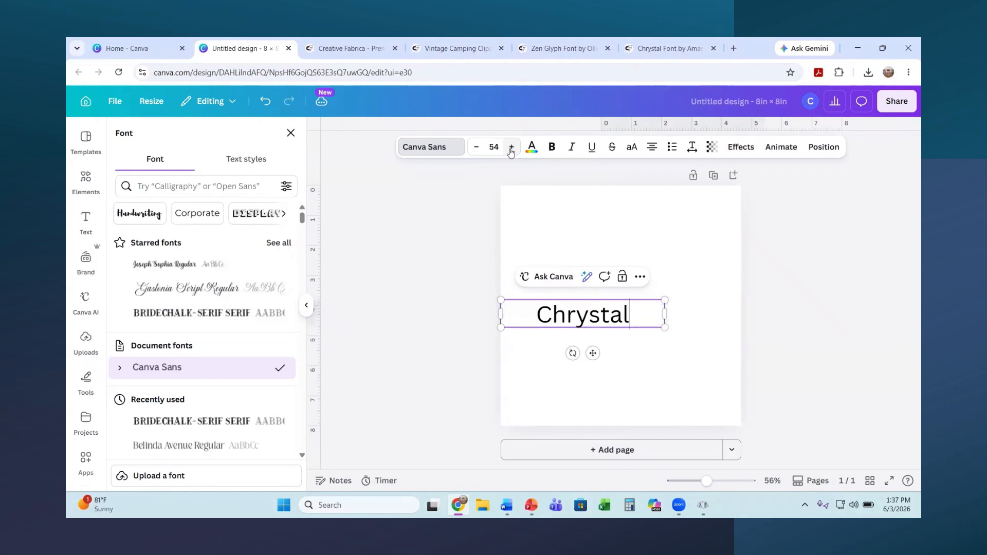
pyautogui.click(511, 147)
pyautogui.moveTo(640, 324); pyautogui.dragTo(527, 324)
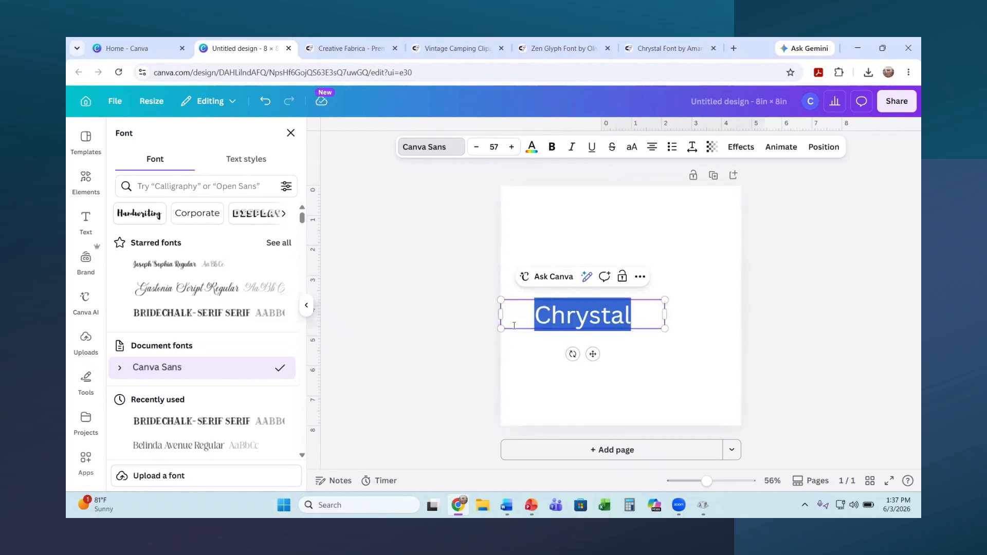
pyautogui.click(438, 153)
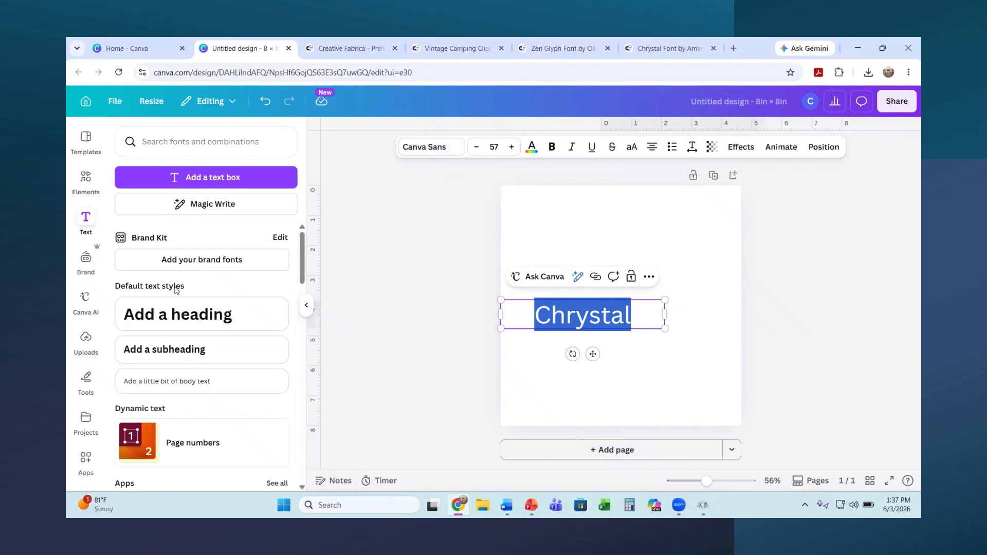
# Step: Apply the uploaded Chrystal Regular font to the 'Chrystal' text
pyautogui.scroll(-3, 175, 290)
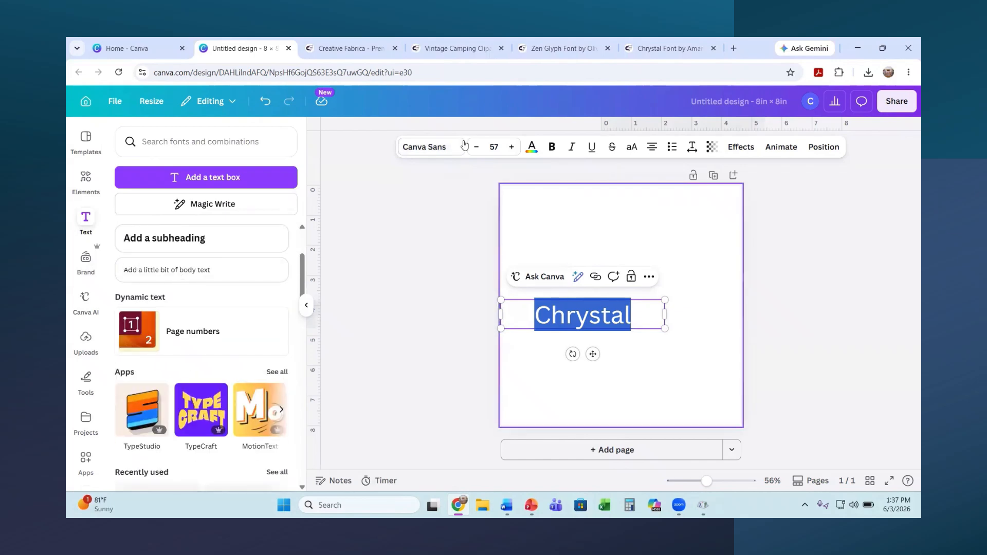
pyautogui.click(414, 149)
pyautogui.scroll(-5, 183, 276)
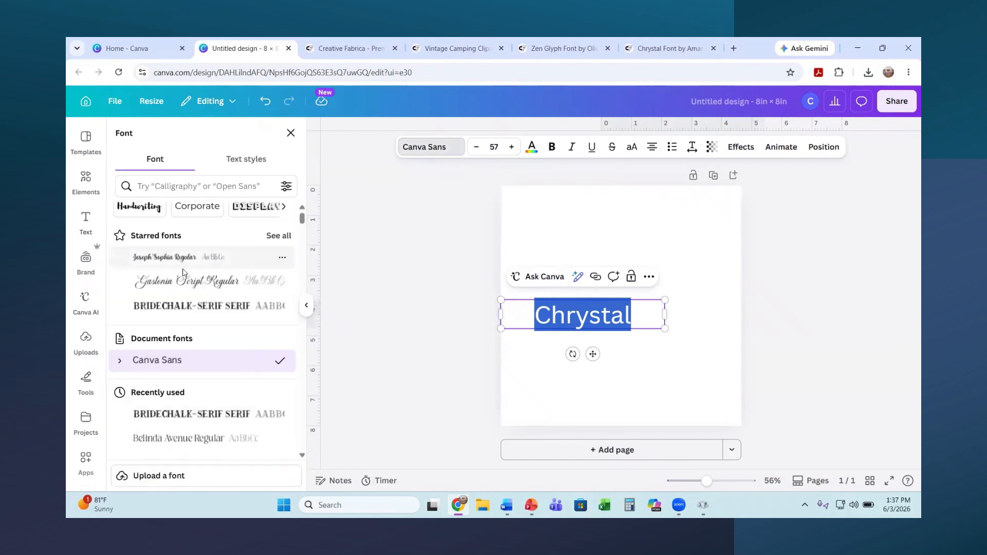
pyautogui.scroll(-15, 184, 276)
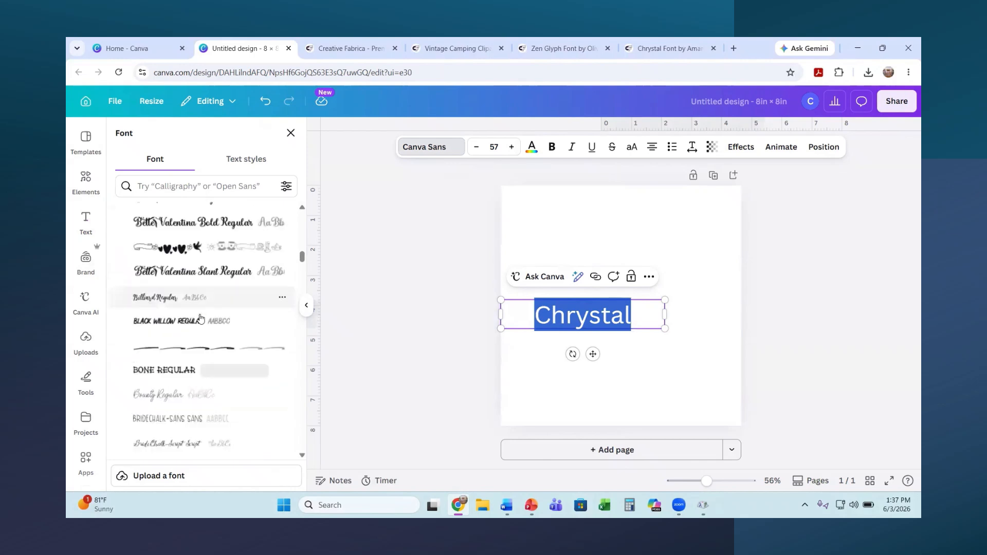
pyautogui.scroll(-10, 201, 340)
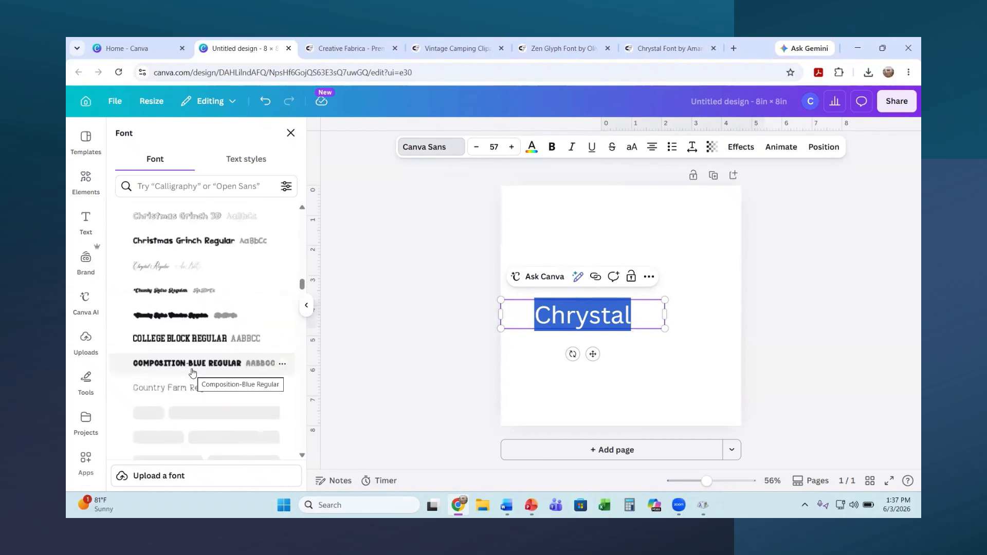
pyautogui.scroll(1, 193, 346)
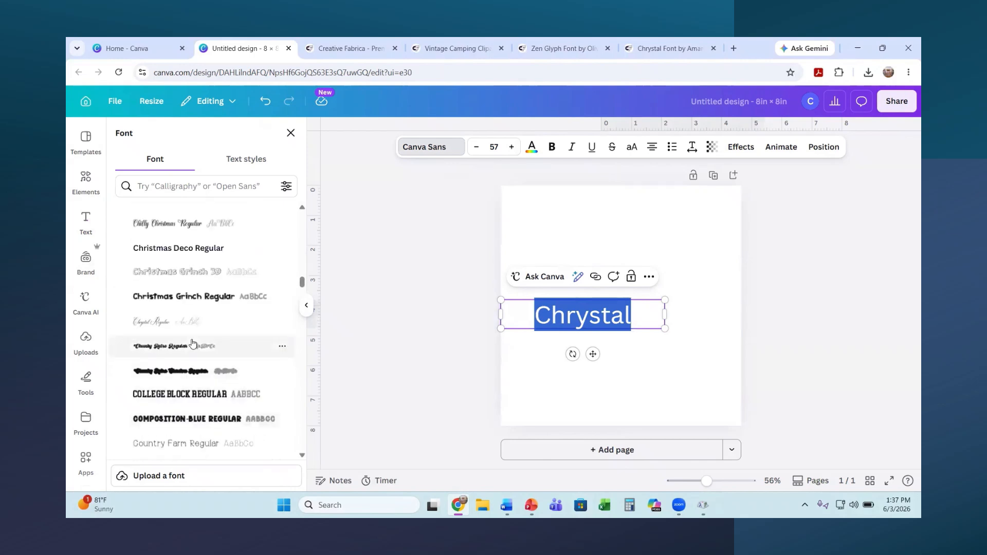
pyautogui.click(141, 327)
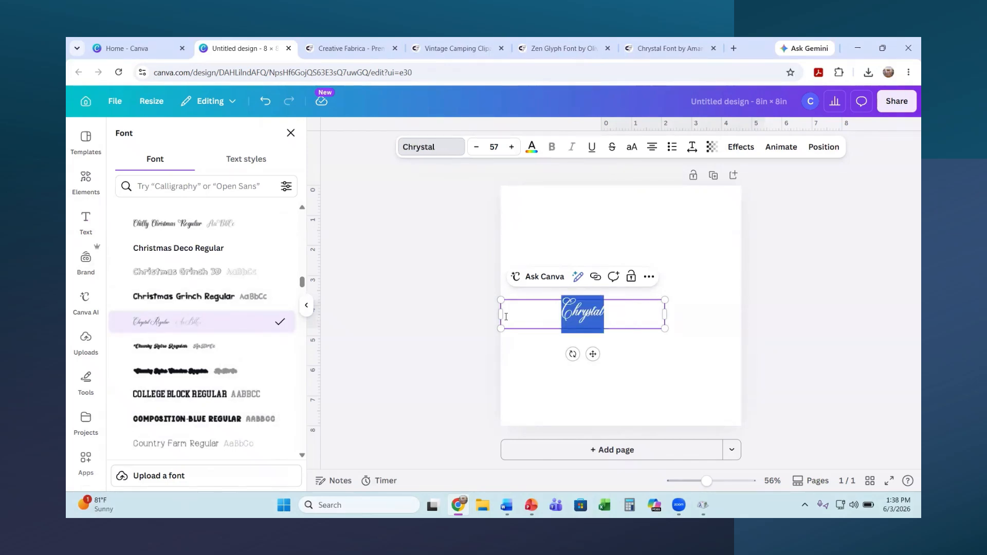
# Step: Enlarge the title to size 165 and shift it slightly right and up on the page
pyautogui.moveTo(663, 302); pyautogui.dragTo(829, 270)
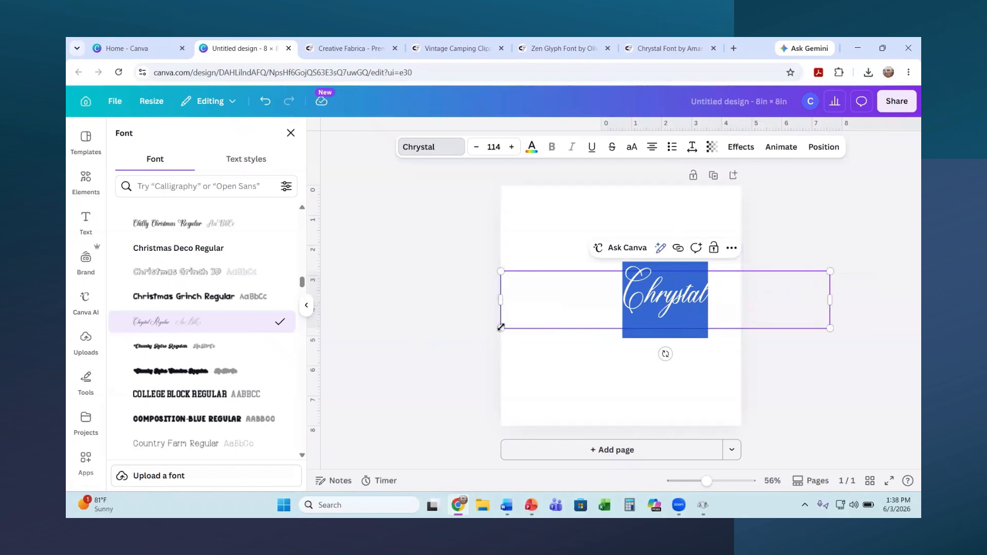
pyautogui.moveTo(502, 328); pyautogui.dragTo(378, 456)
pyautogui.click(643, 407)
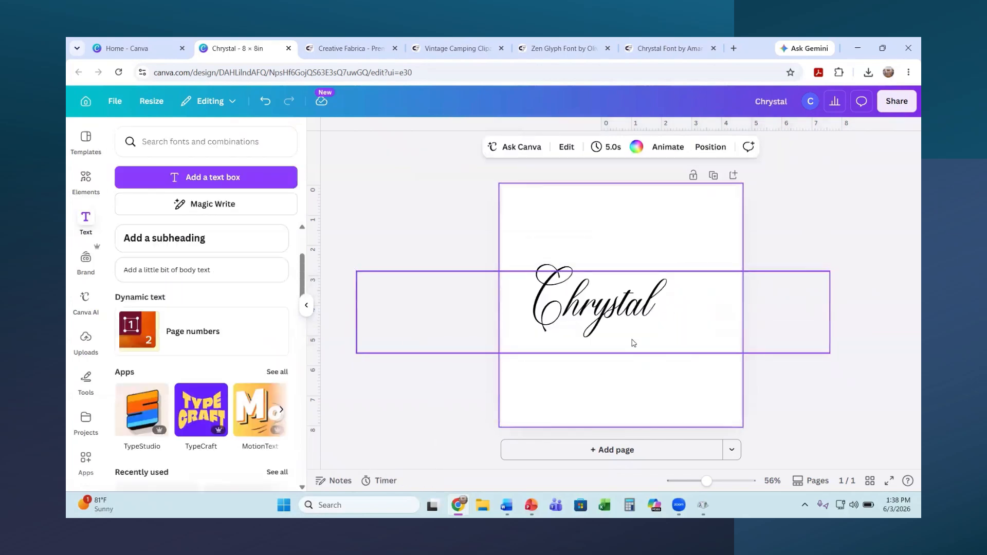
pyautogui.click(619, 312)
pyautogui.moveTo(618, 312)
pyautogui.mouseDown()
pyautogui.moveTo(641, 311)
pyautogui.moveTo(637, 304)
pyautogui.mouseUp()
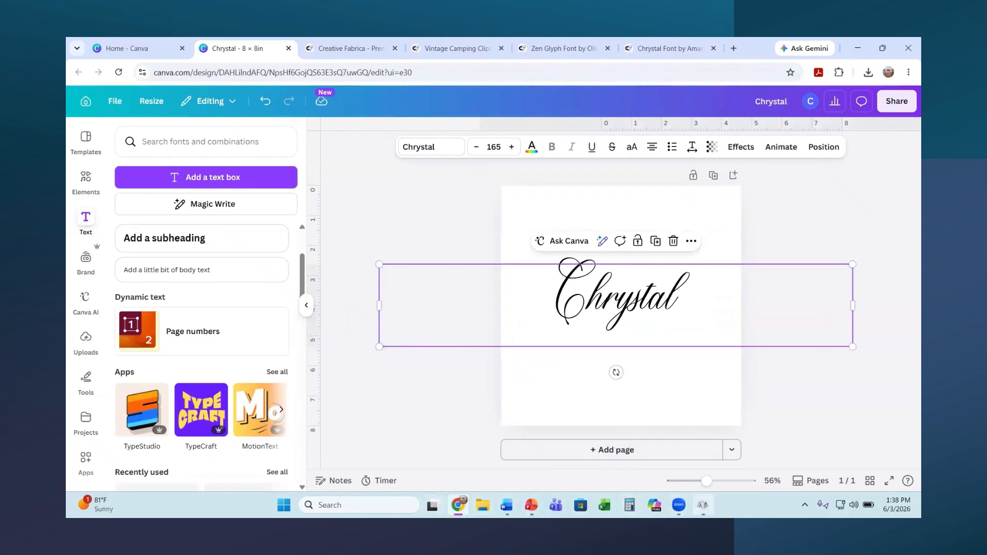
pyautogui.click(703, 505)
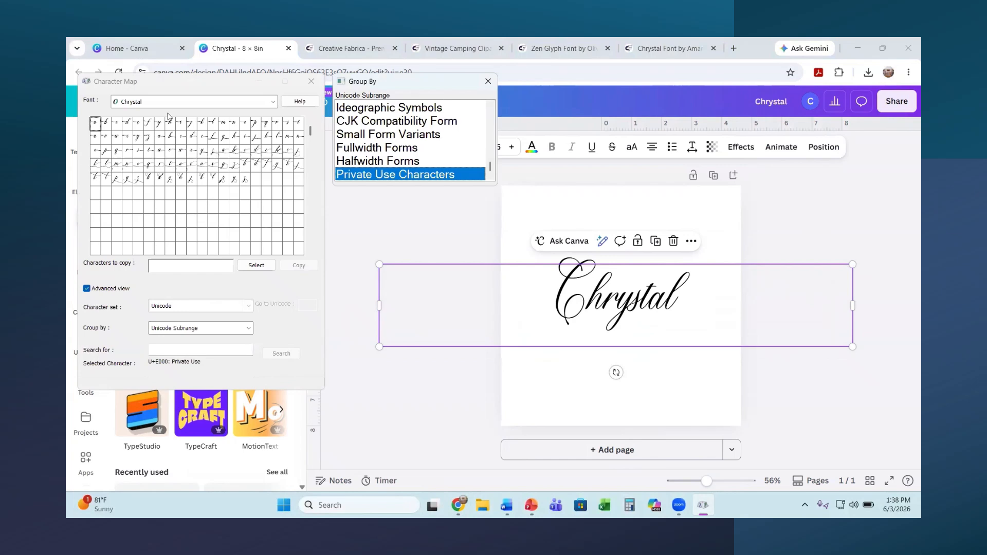
# Step: Copy the swash 'l' glyph U+E03D from Character Map and replace Chrystal's final l with it
pyautogui.click(104, 167)
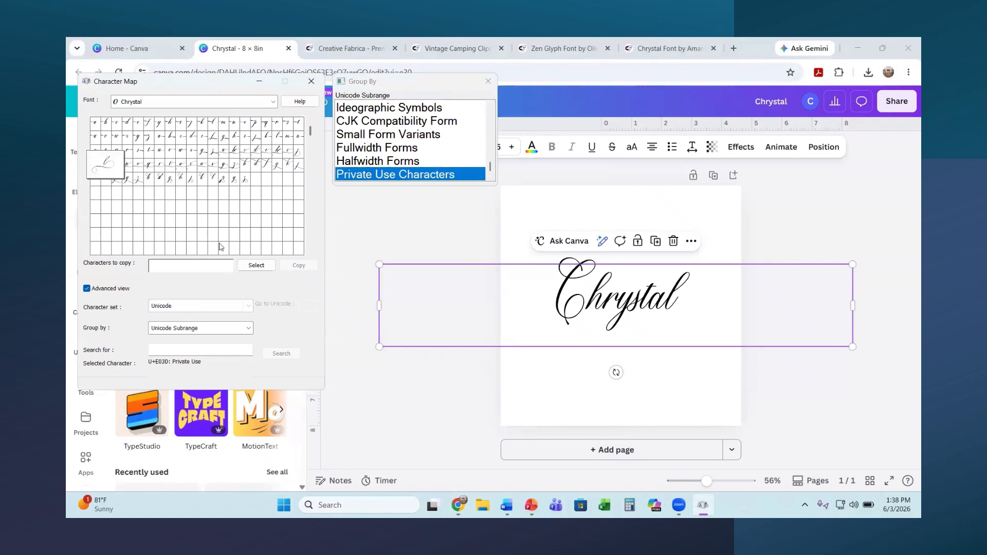
pyautogui.click(257, 265)
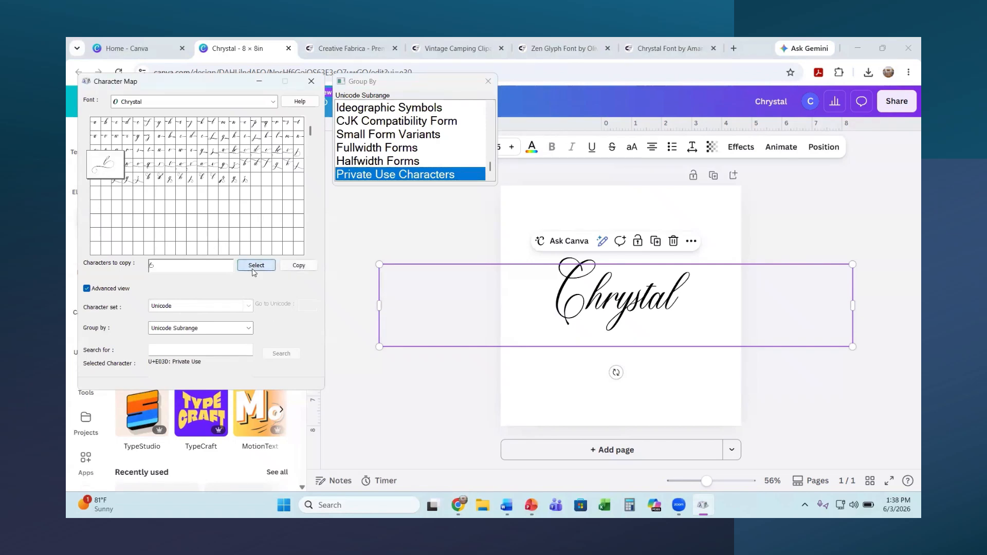
pyautogui.click(302, 267)
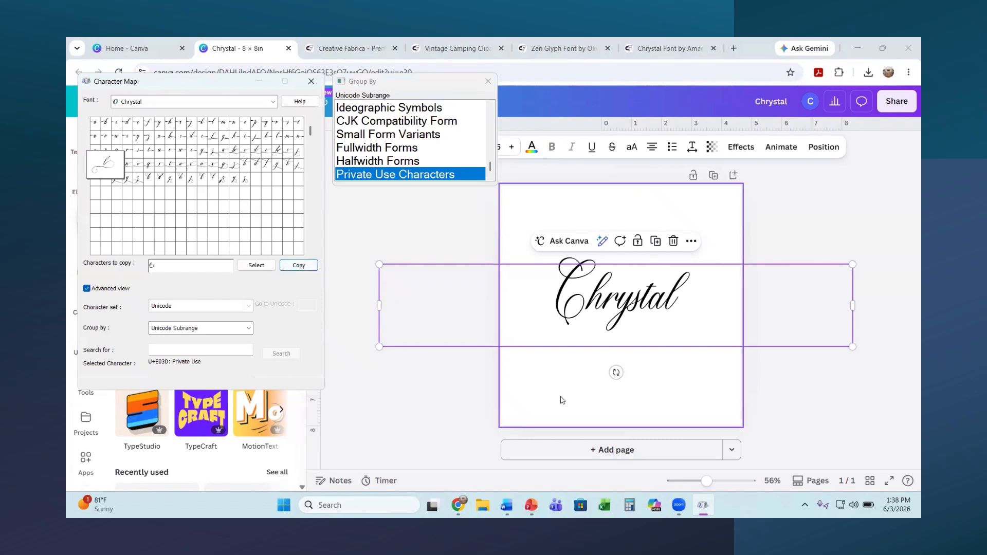
pyautogui.click(683, 304)
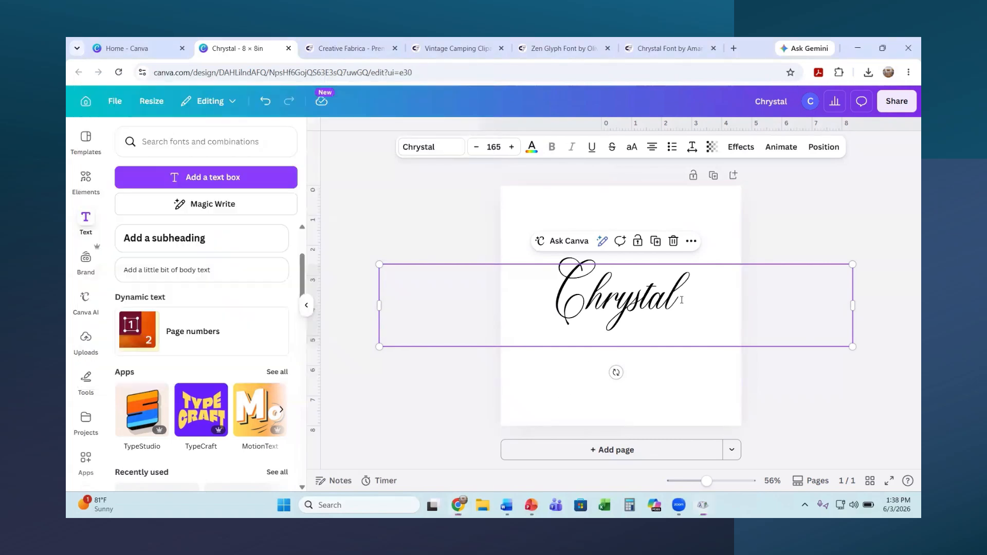
pyautogui.press('BackSpace')
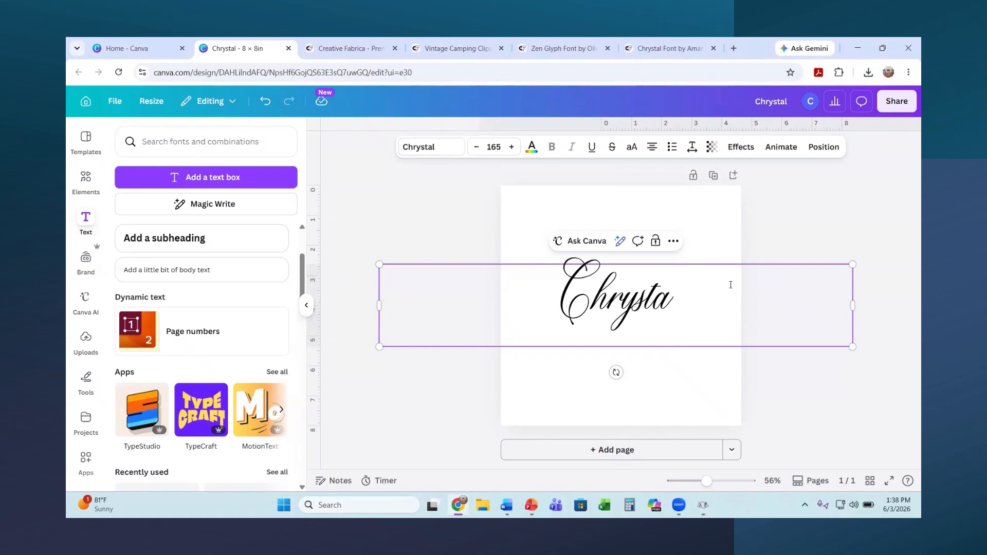
pyautogui.hotkey('ctrl', 'v')
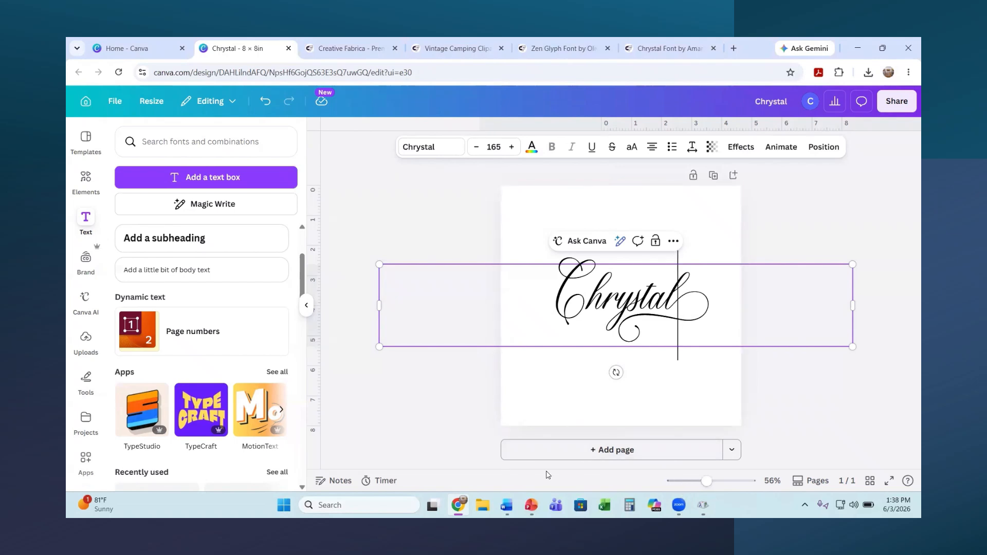
pyautogui.click(703, 505)
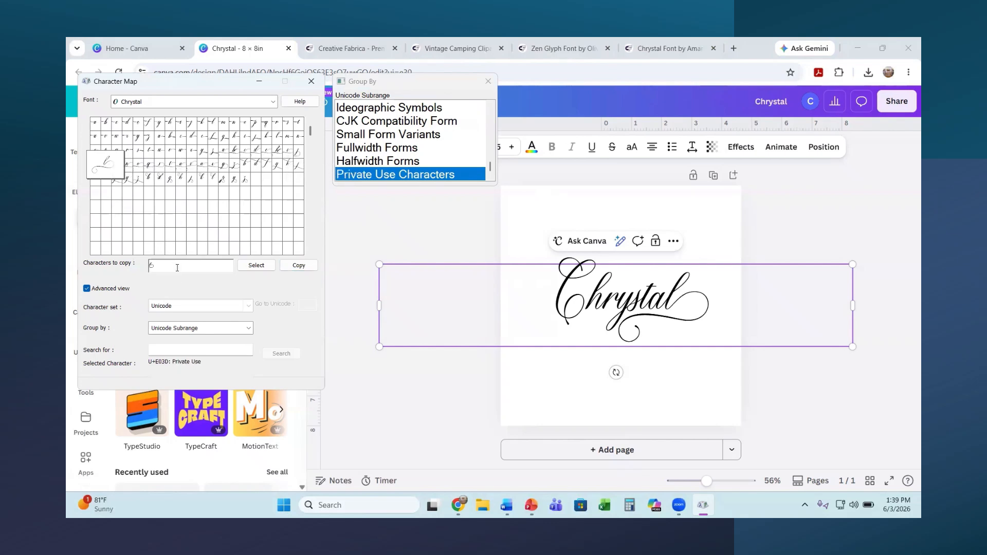
# Step: Copy the Chrystal swash 'y' glyph U+E053 from Character Map
pyautogui.press('BackSpace')
pyautogui.click(160, 124)
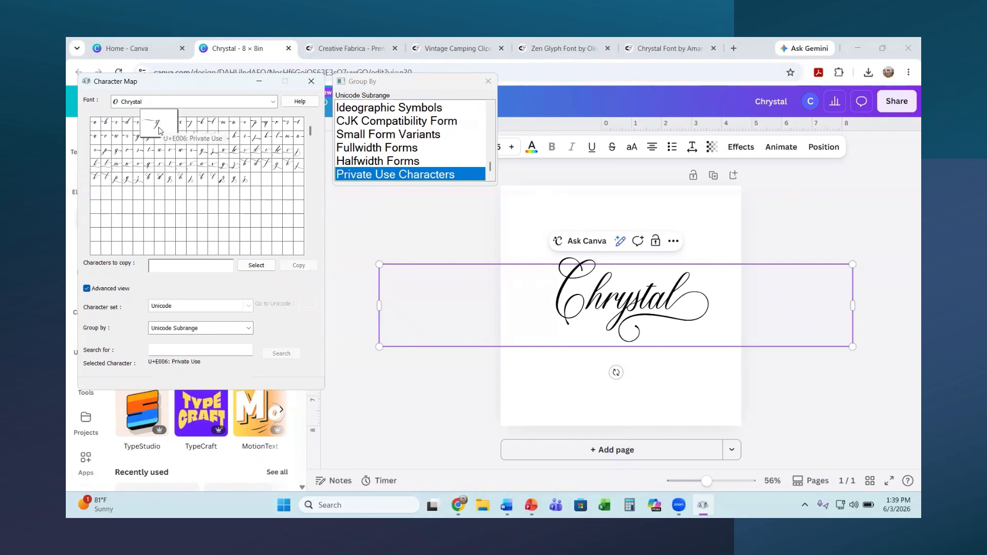
pyautogui.click(130, 182)
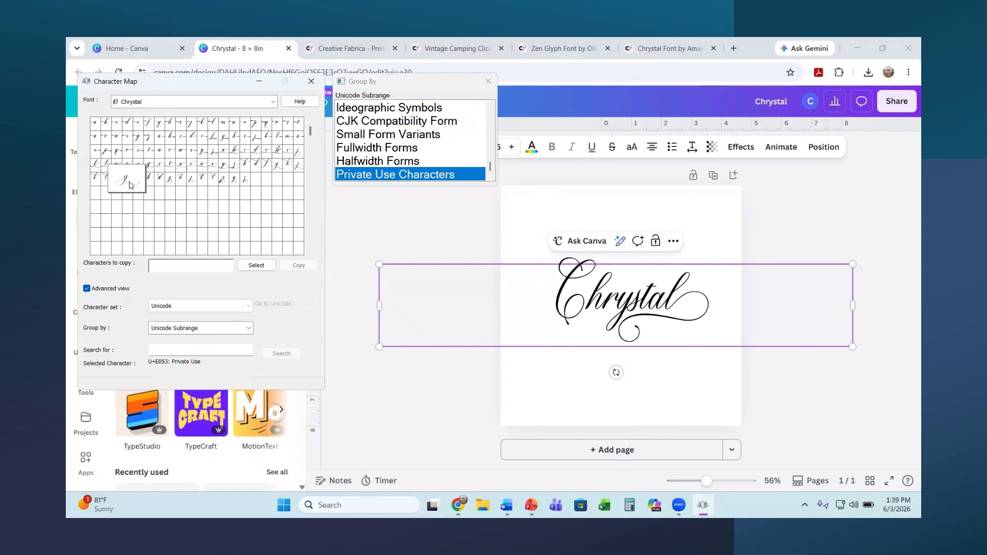
pyautogui.click(256, 266)
pyautogui.click(299, 266)
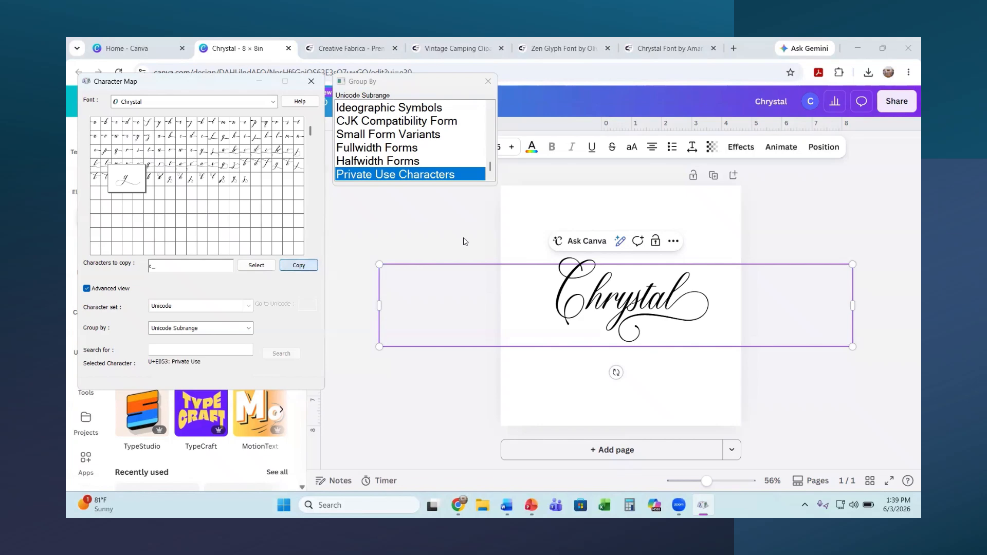
# Step: Replace the plain y in 'Chrystal' with the swash y, then add a blank second page
pyautogui.click(629, 299)
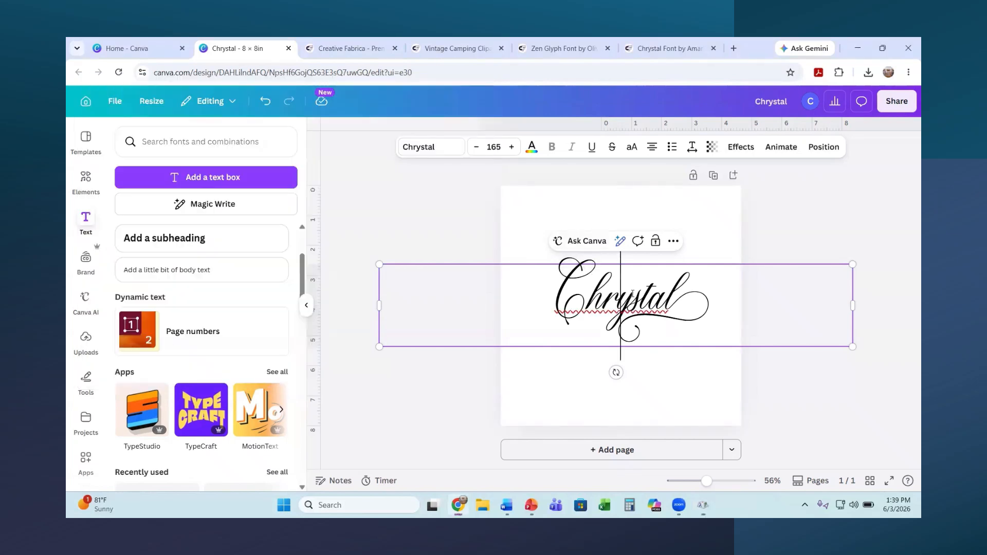
pyautogui.press('Right')
pyautogui.click(633, 298)
pyautogui.press('BackSpace')
pyautogui.hotkey('ctrl', 'v')
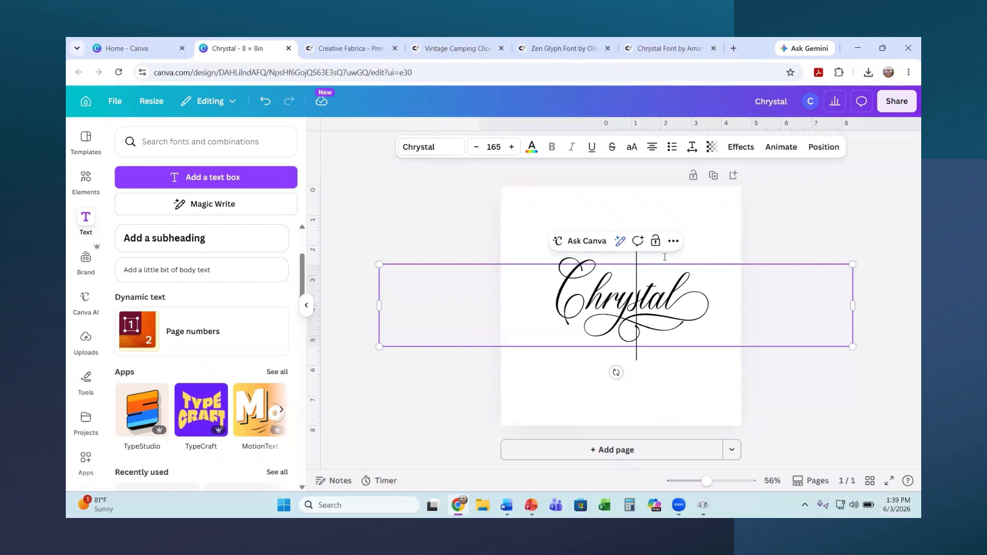
pyautogui.click(579, 455)
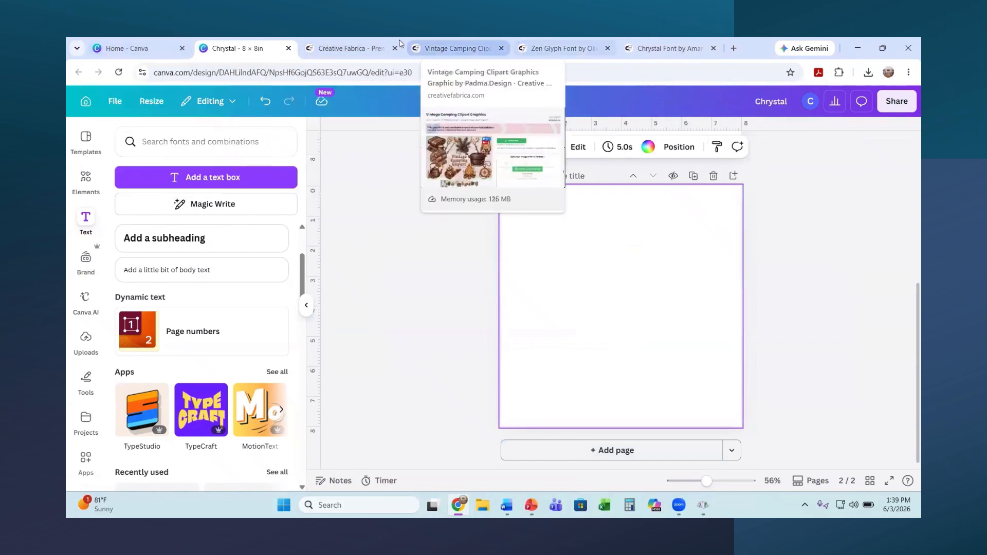
# Step: Open the downloaded Vintage Camping Clipart zip from Chrome's recent downloads list
pyautogui.click(455, 48)
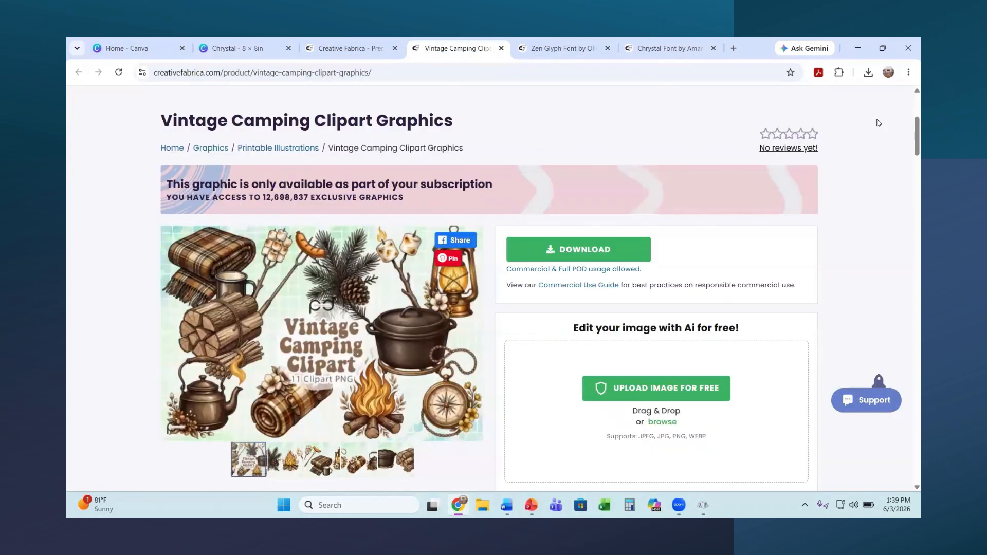
pyautogui.click(870, 73)
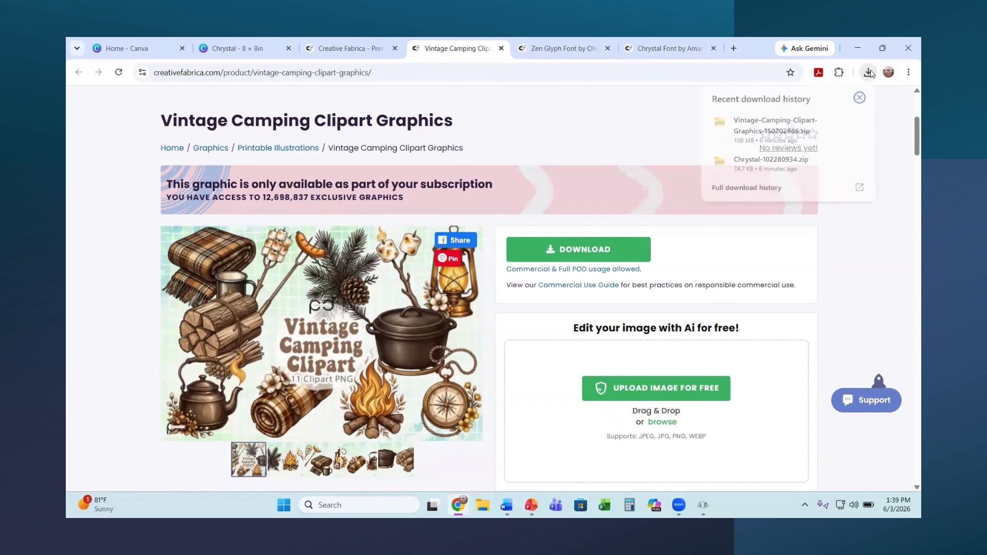
pyautogui.click(753, 136)
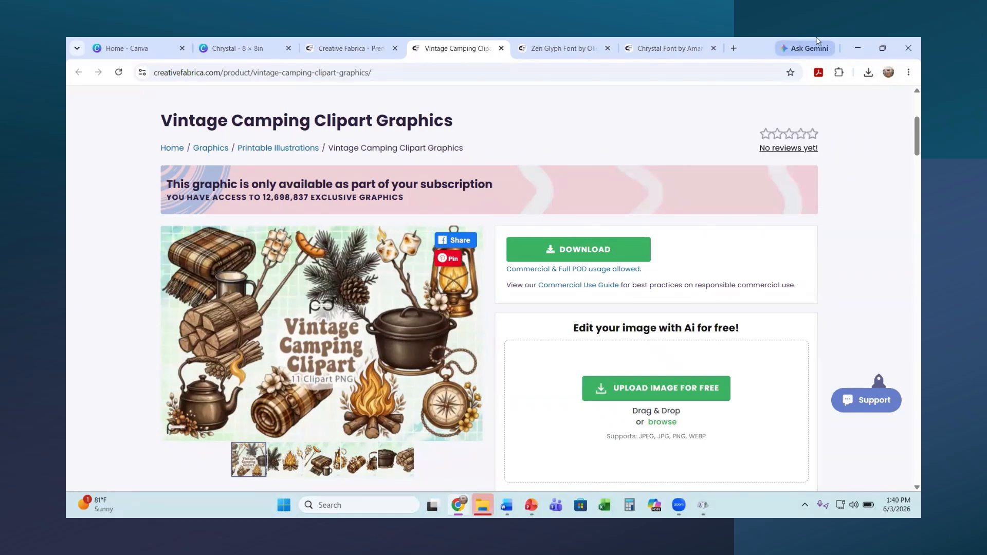
# Step: Extract all eleven Vintage Camping Clipart PNGs from the zip, then close File Explorer
pyautogui.click(869, 73)
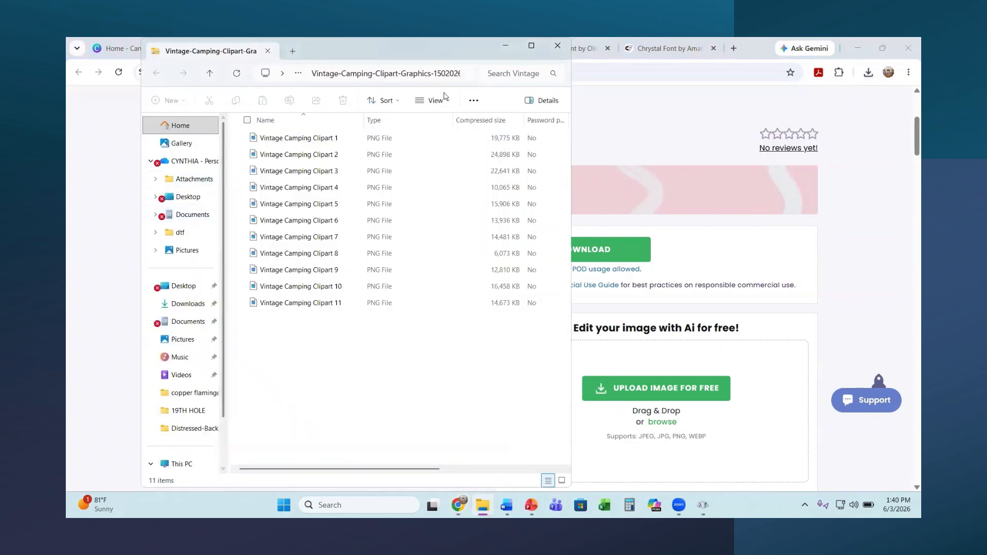
pyautogui.click(474, 100)
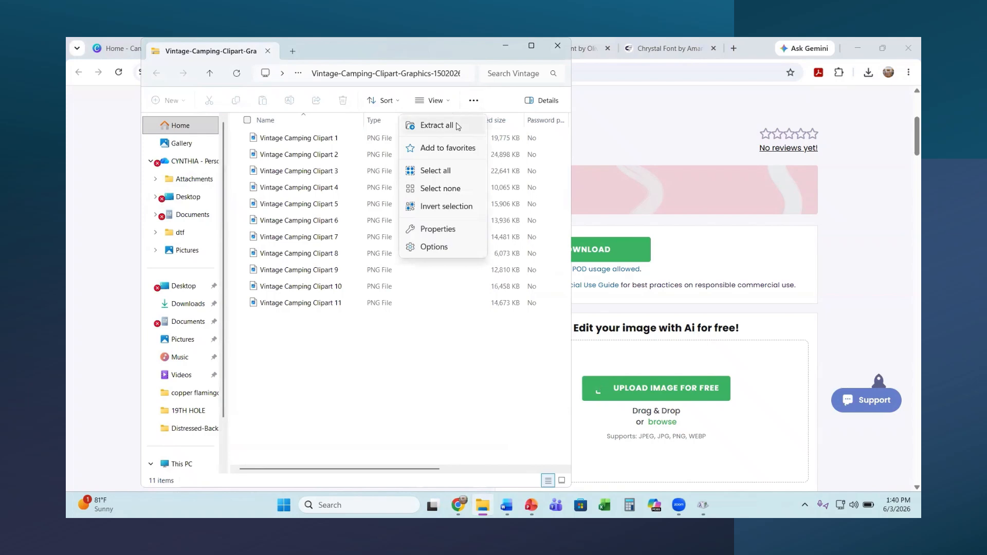
pyautogui.click(436, 125)
pyautogui.click(586, 384)
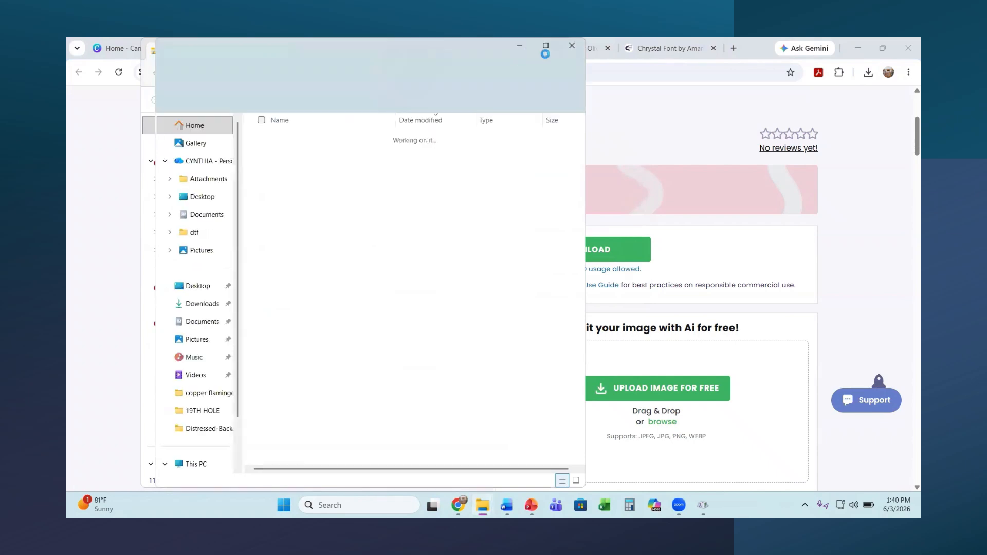
pyautogui.click(568, 46)
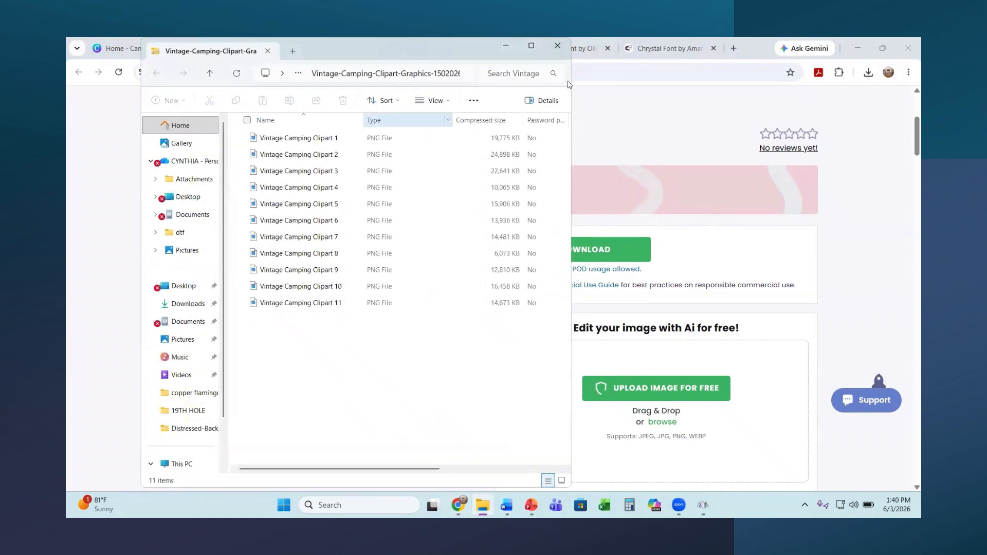
pyautogui.click(558, 46)
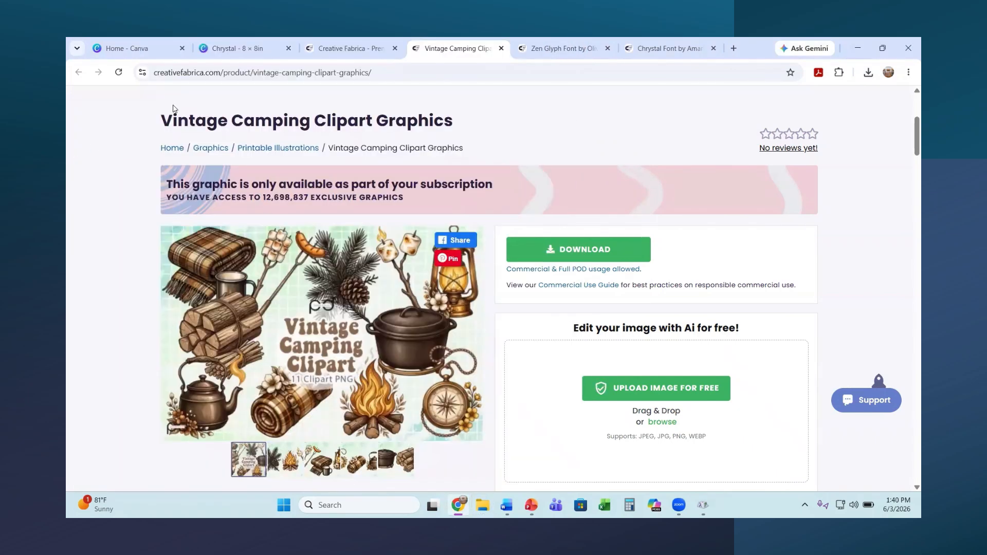
# Step: Upload all 11 PNGs from the Vintage-Camping-Clipart-Graphics-150202686 folder to Canva
pyautogui.click(241, 49)
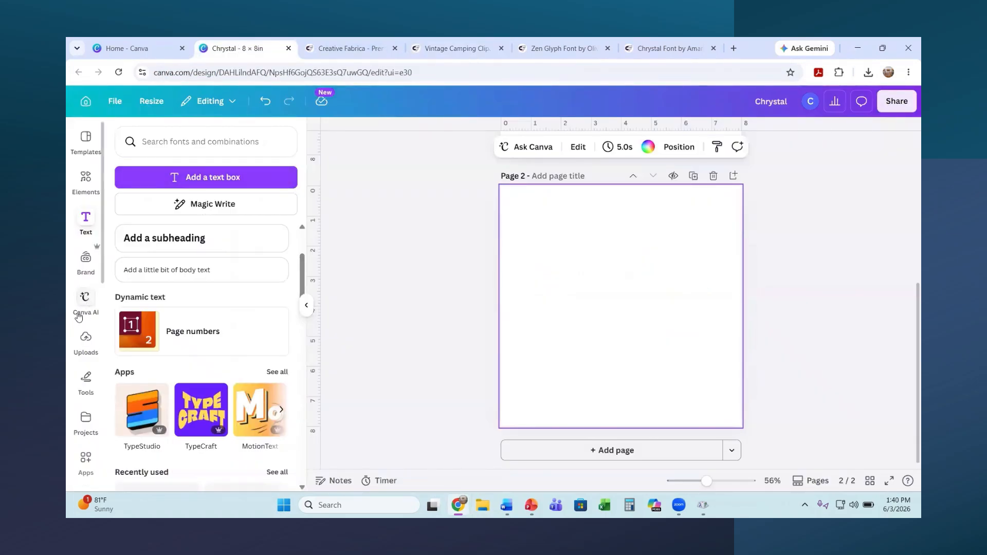
pyautogui.click(85, 337)
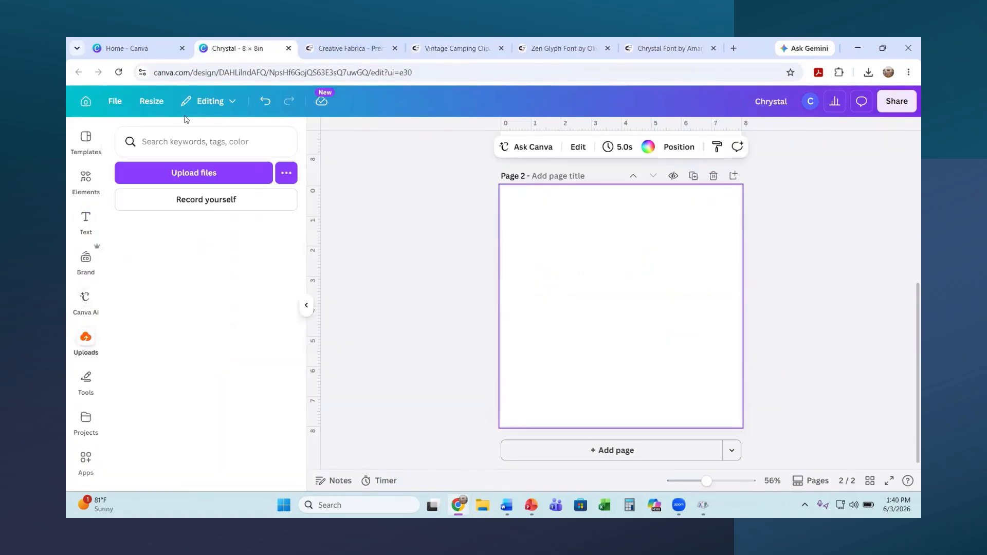
pyautogui.click(186, 175)
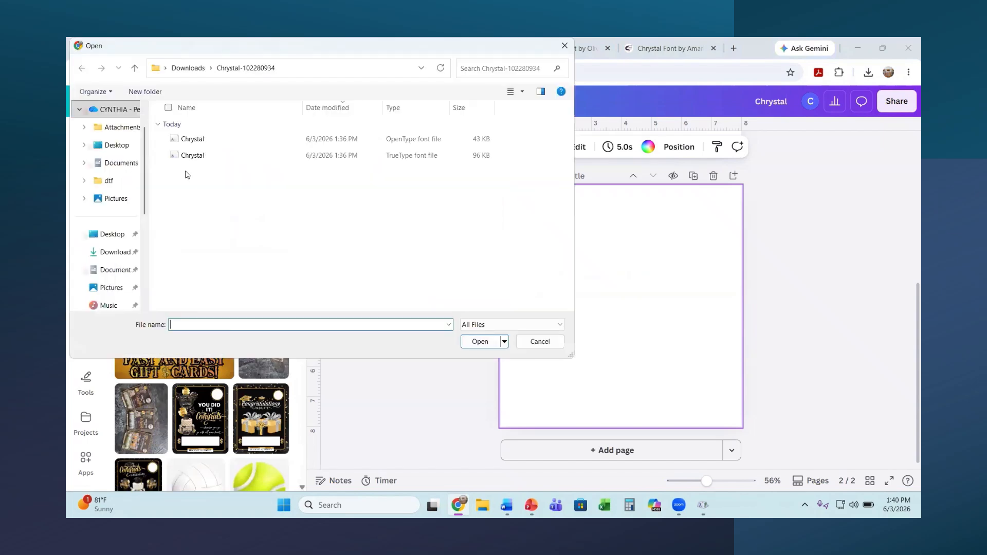
pyautogui.click(118, 253)
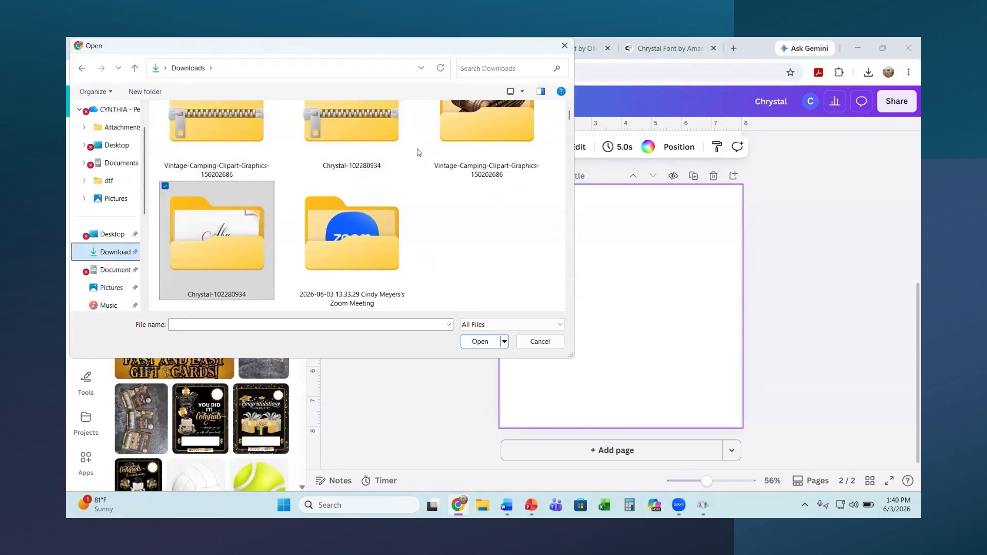
pyautogui.doubleClick(465, 130)
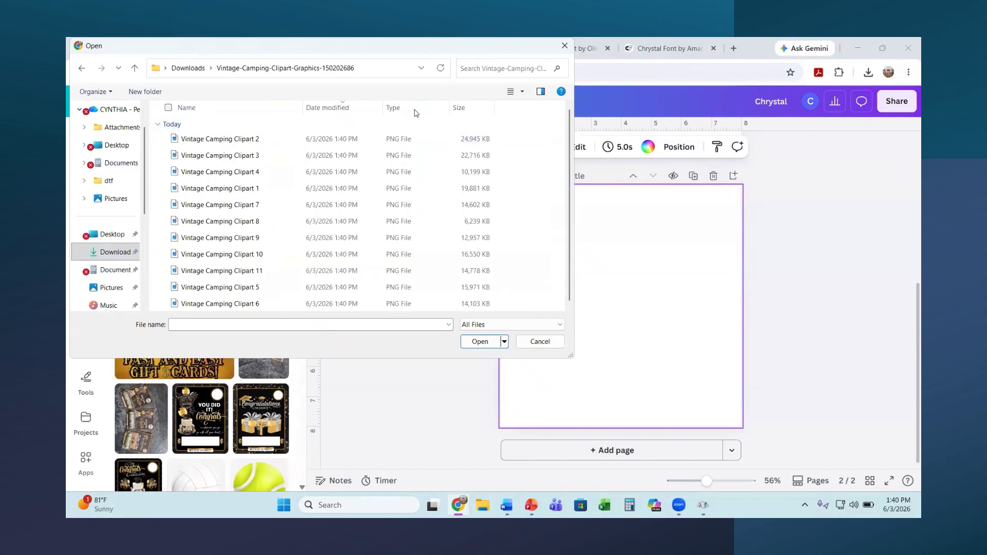
pyautogui.click(168, 107)
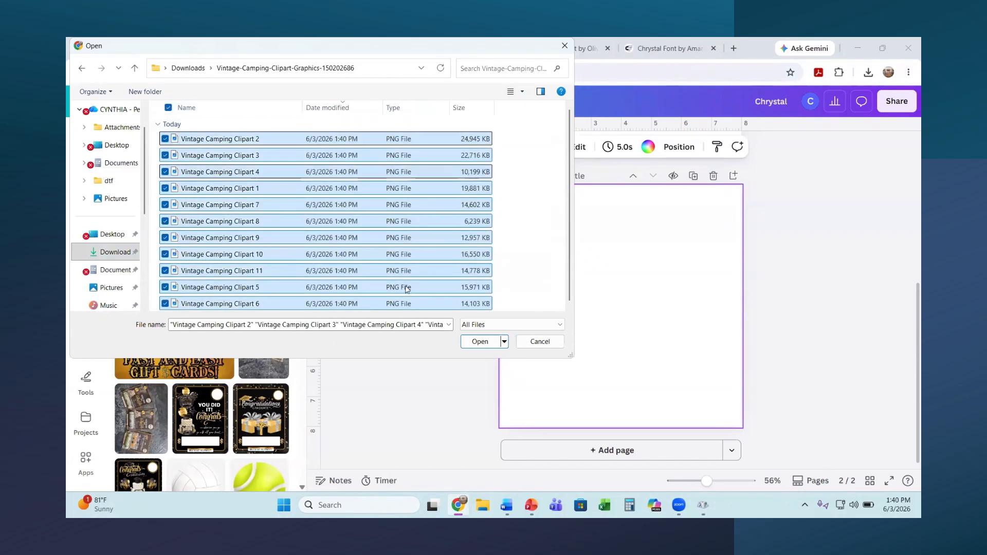
pyautogui.click(471, 342)
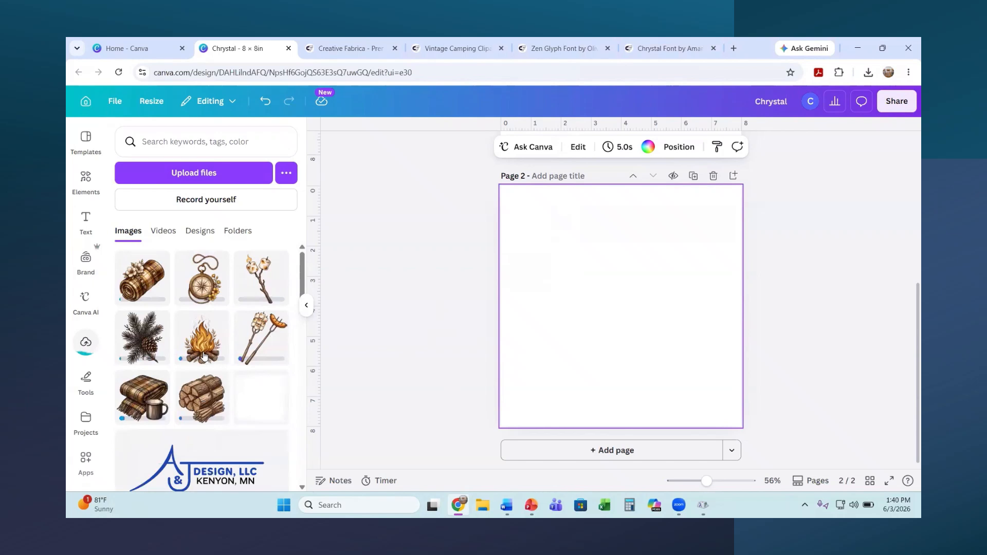
# Step: Add the campfire clipart to page 2, shrinking it toward the bottom right
pyautogui.click(204, 356)
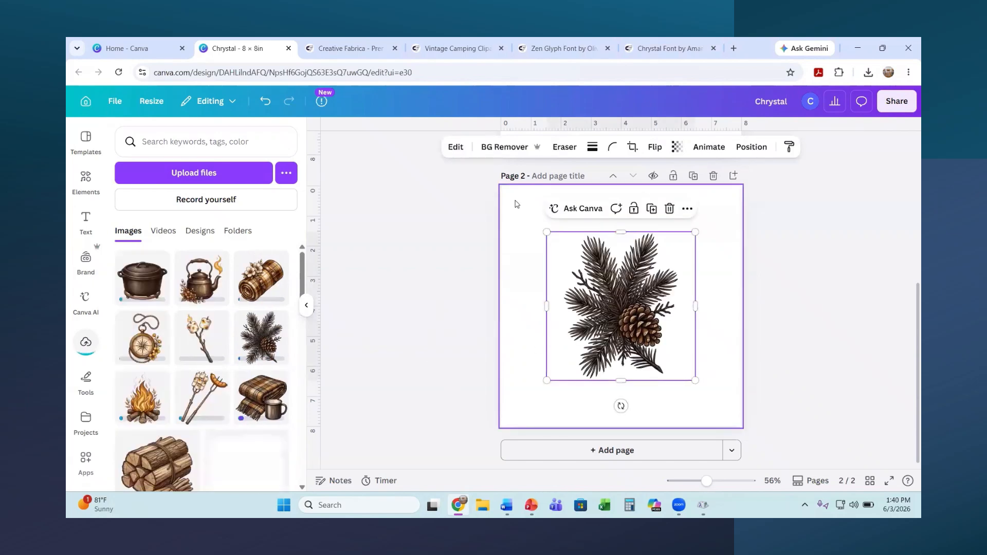
pyautogui.click(266, 101)
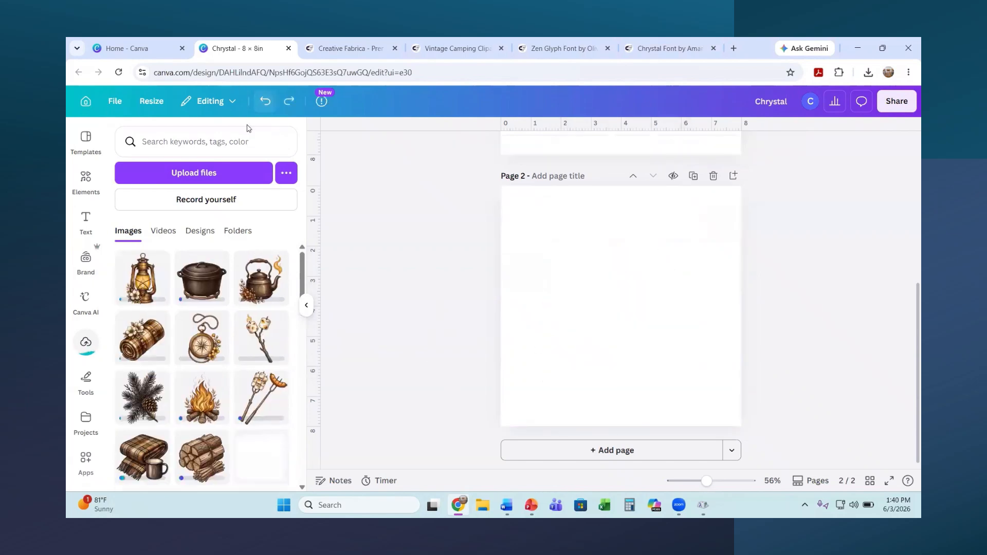
pyautogui.click(192, 396)
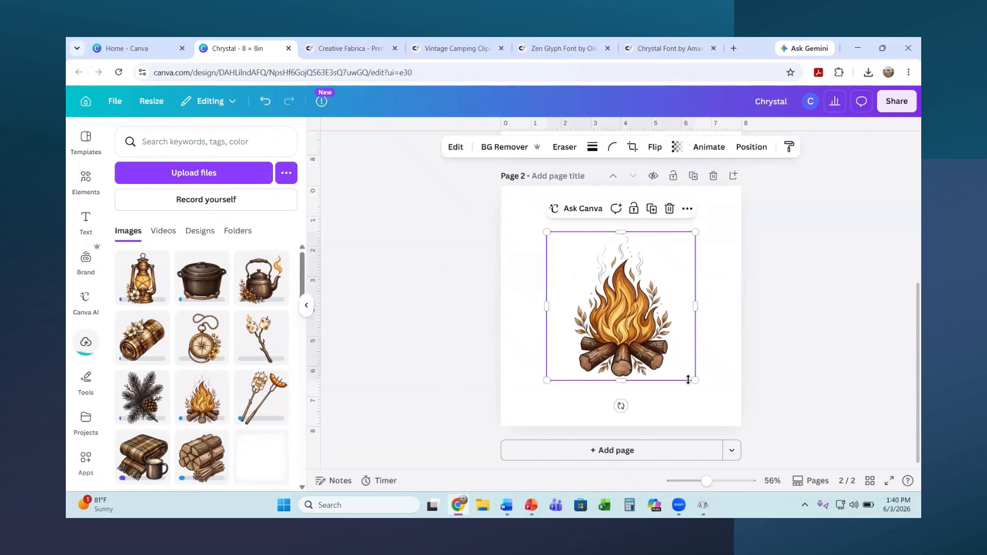
pyautogui.moveTo(668, 353); pyautogui.dragTo(657, 340)
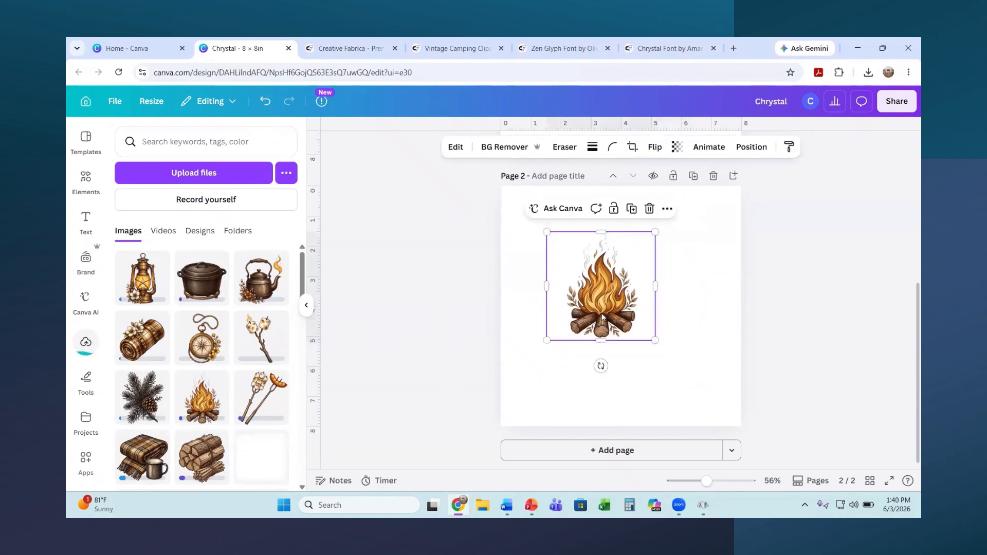
pyautogui.moveTo(602, 314); pyautogui.dragTo(615, 377)
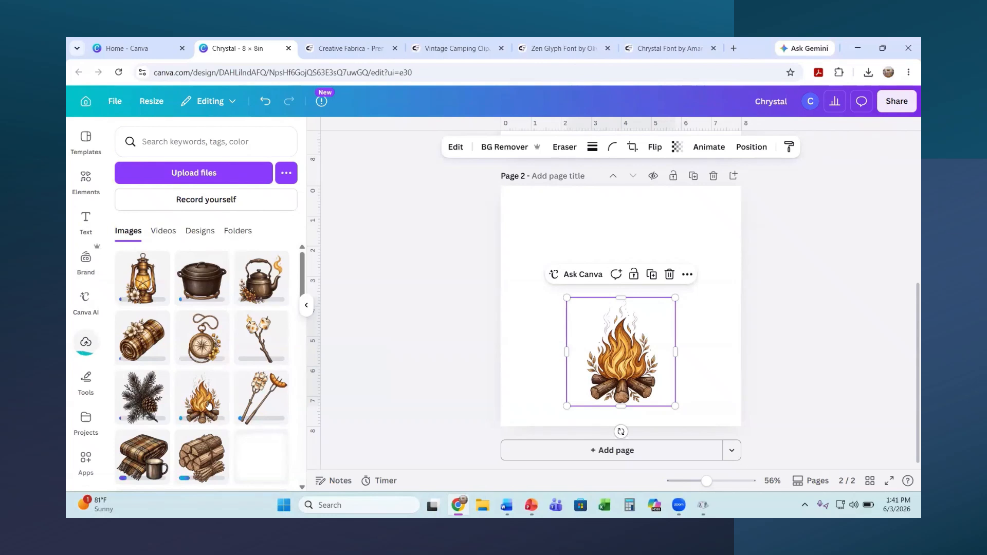
# Step: Add a horizontally flipped, smaller firewood bundle at bottom left, then add the lantern
pyautogui.click(201, 461)
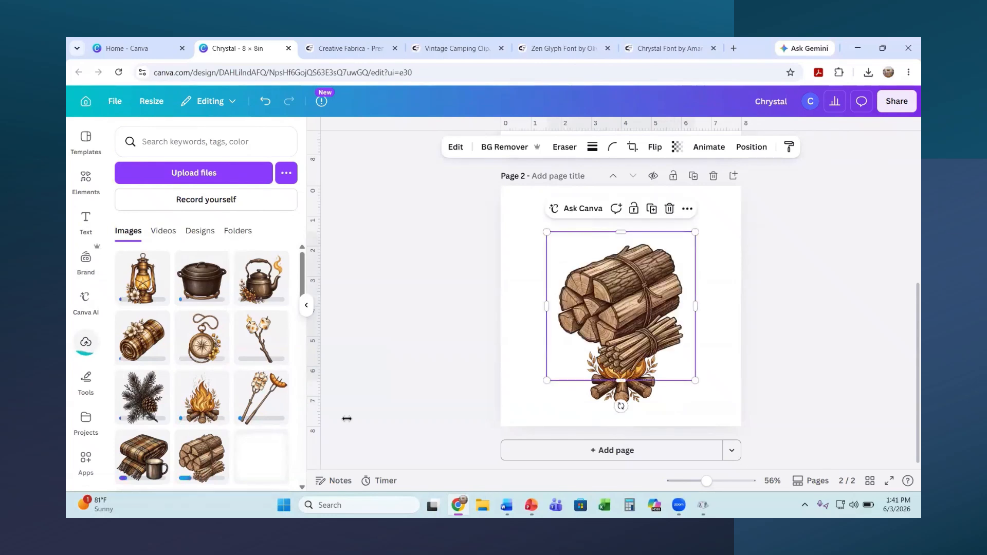
pyautogui.click(653, 147)
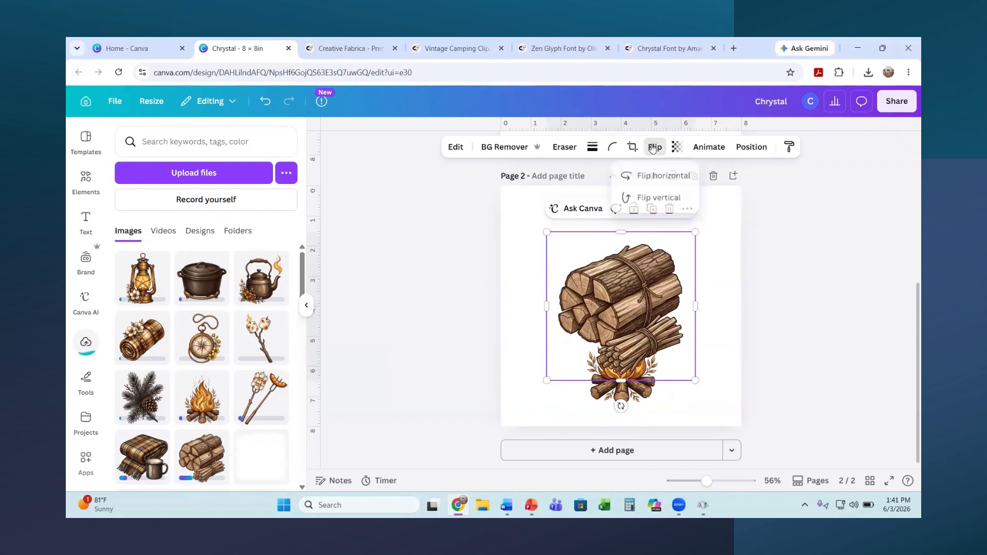
pyautogui.click(632, 178)
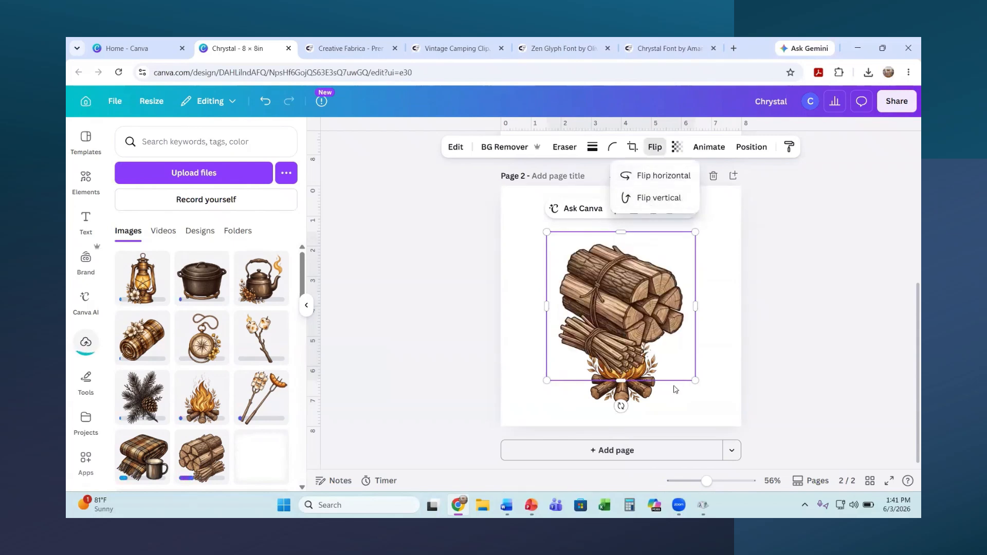
pyautogui.moveTo(695, 381); pyautogui.dragTo(630, 315)
pyautogui.moveTo(584, 293); pyautogui.dragTo(541, 391)
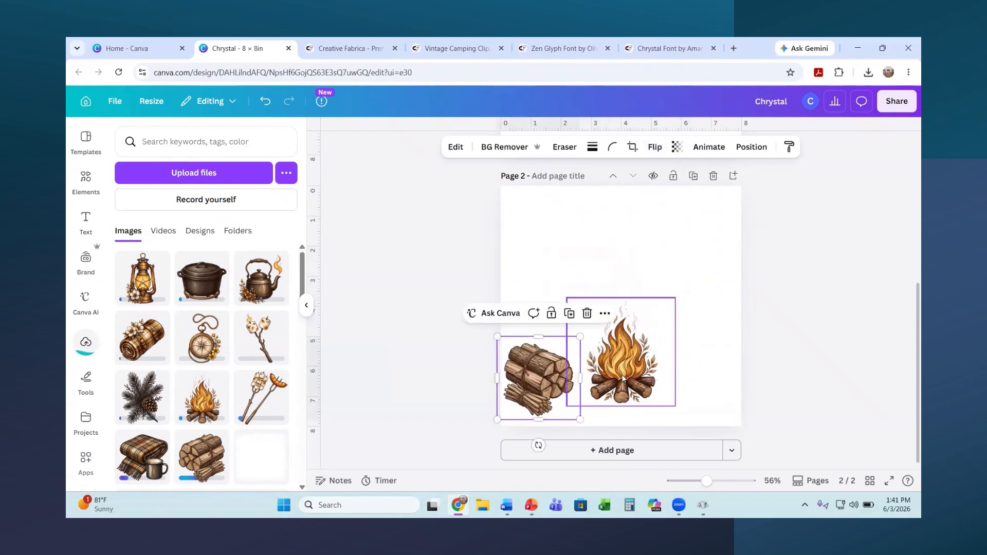
pyautogui.moveTo(623, 375); pyautogui.dragTo(665, 383)
pyautogui.moveTo(540, 391); pyautogui.dragTo(547, 392)
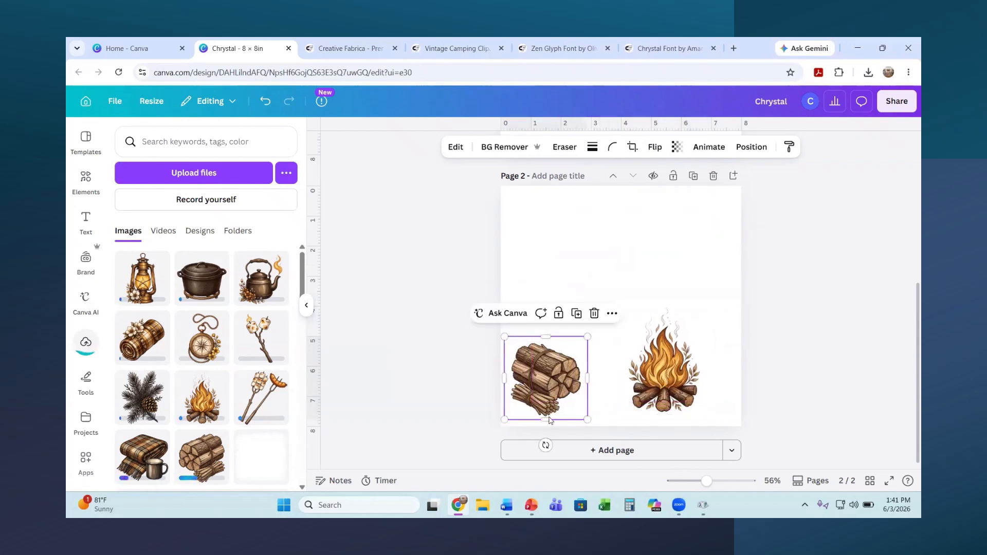
pyautogui.moveTo(540, 442)
pyautogui.mouseDown()
pyautogui.moveTo(522, 446)
pyautogui.moveTo(536, 449)
pyautogui.mouseUp()
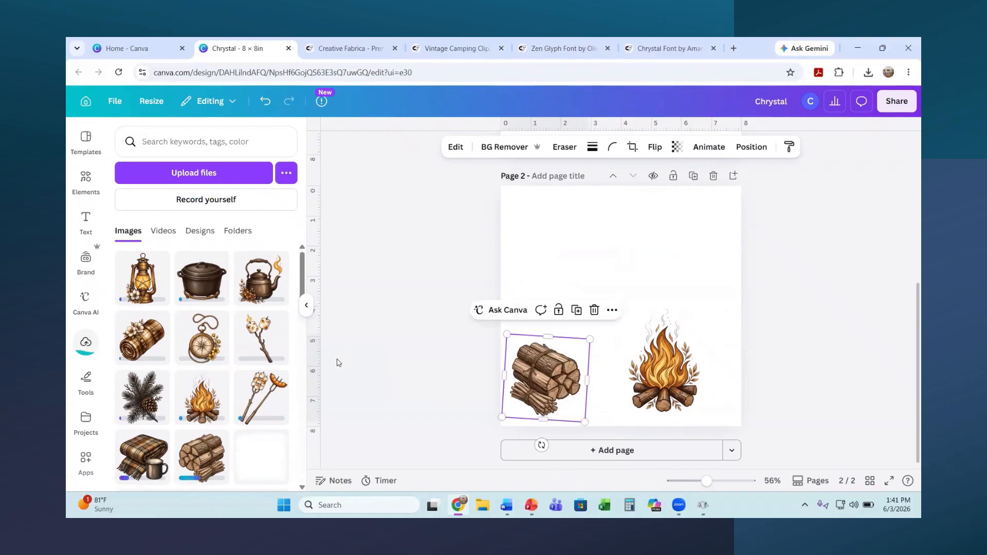
pyautogui.click(144, 297)
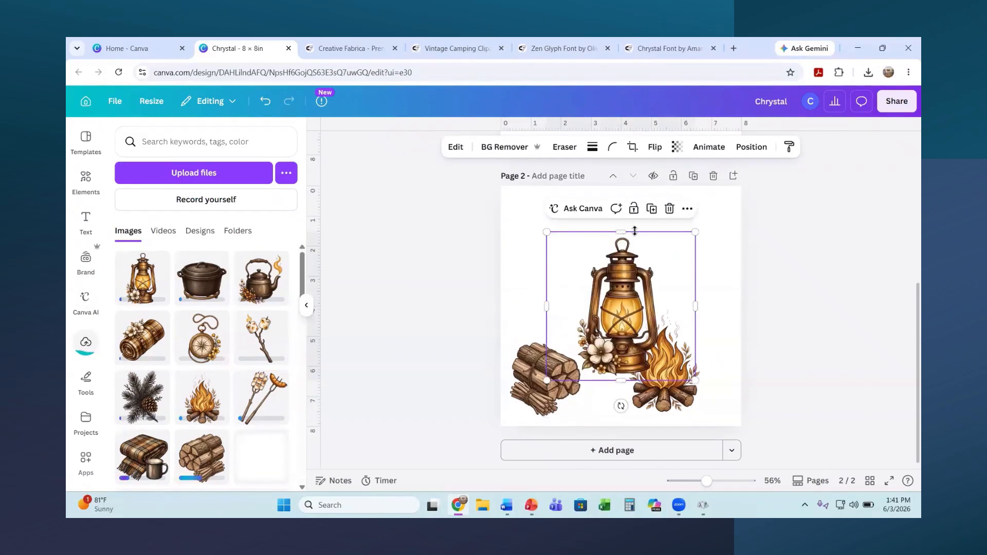
# Step: Shrink the lantern to 2.4 × 2.4 and set it on top of the firewood stack
pyautogui.moveTo(695, 232); pyautogui.dragTo(647, 297)
pyautogui.moveTo(584, 346); pyautogui.dragTo(537, 336)
pyautogui.moveTo(593, 280); pyautogui.dragTo(544, 337)
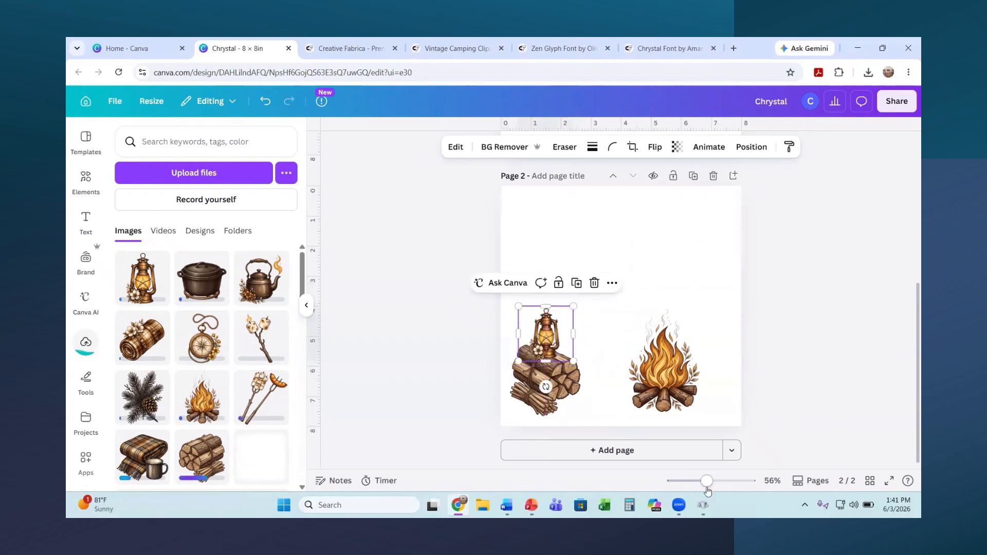
pyautogui.moveTo(705, 480); pyautogui.dragTo(717, 481)
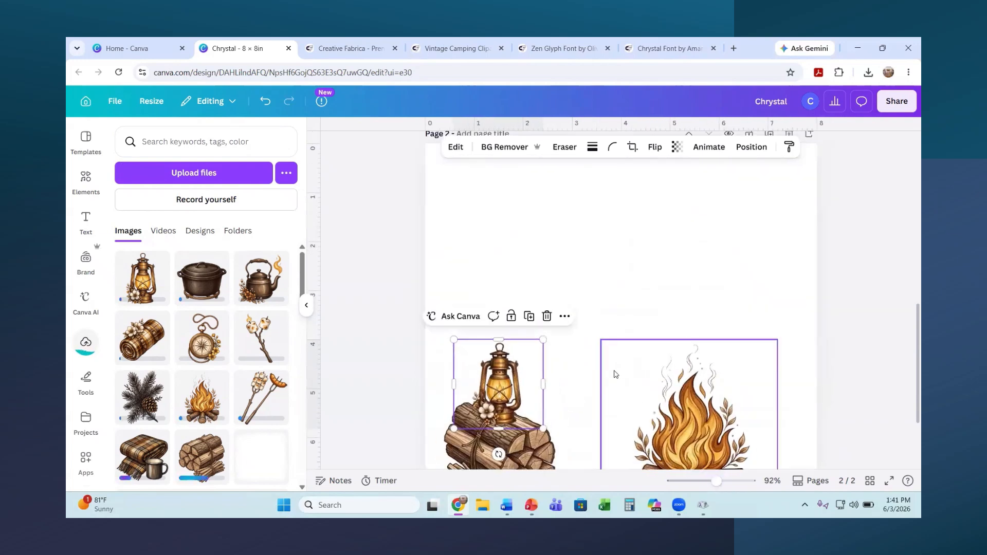
pyautogui.scroll(-2, 509, 290)
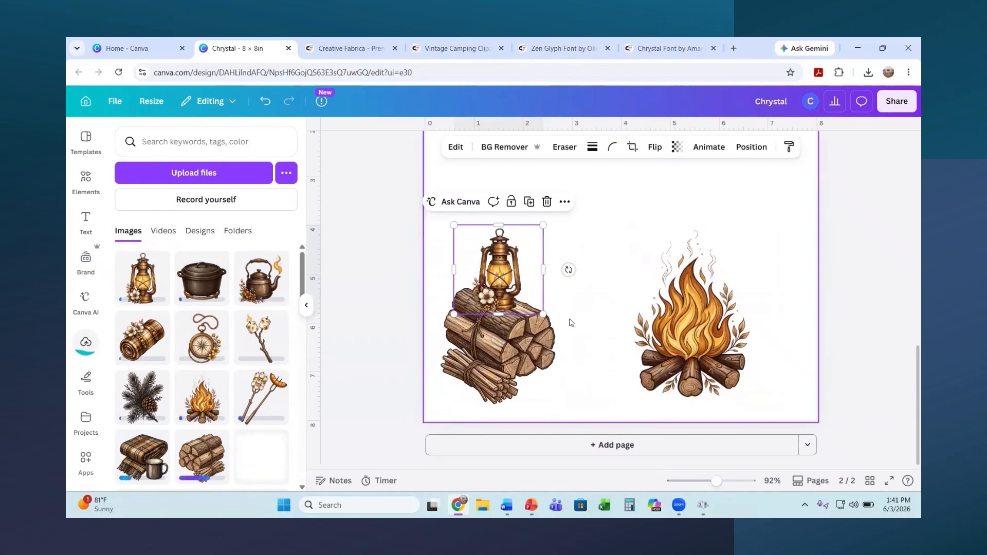
pyautogui.click(570, 321)
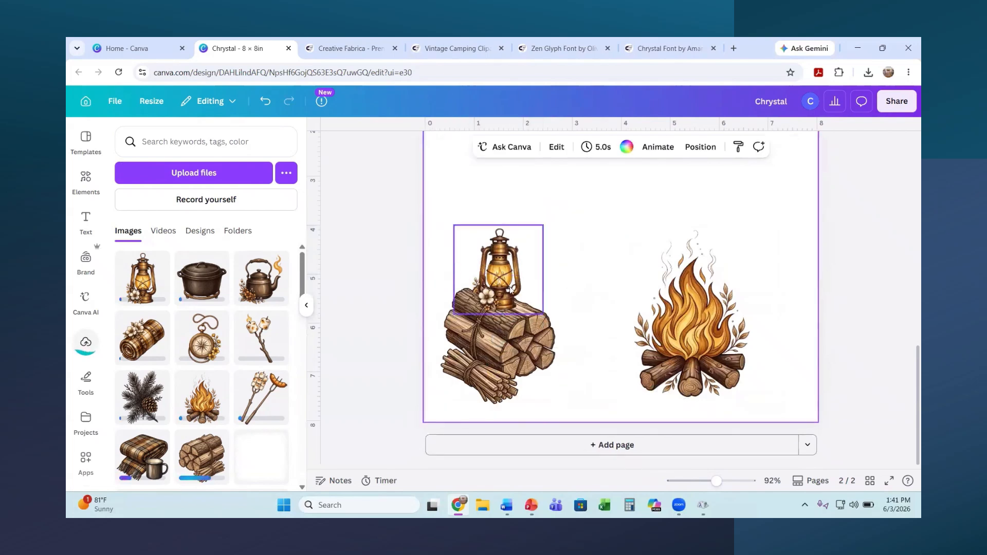
pyautogui.moveTo(509, 293); pyautogui.dragTo(520, 299)
# Step: Add the copper kettle, size it to 2.3 × 2.3, and place it between logs and campfire
pyautogui.click(605, 270)
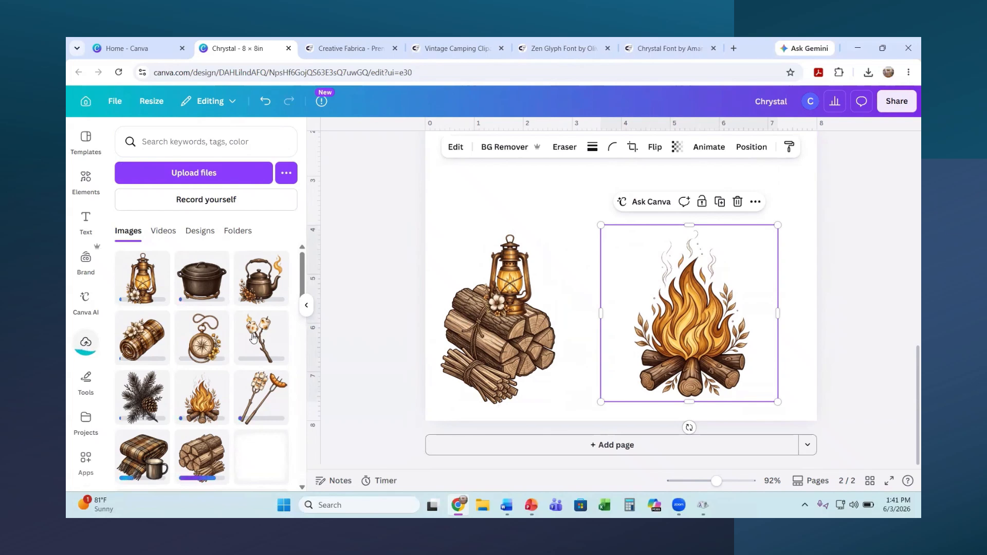
pyautogui.click(262, 300)
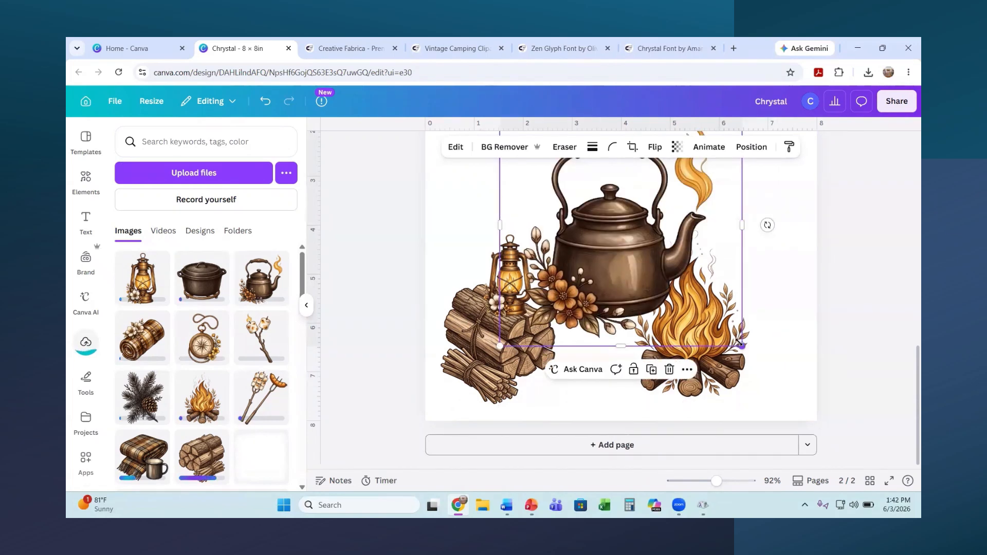
pyautogui.moveTo(742, 346); pyautogui.dragTo(615, 227)
pyautogui.moveTo(563, 199); pyautogui.dragTo(595, 383)
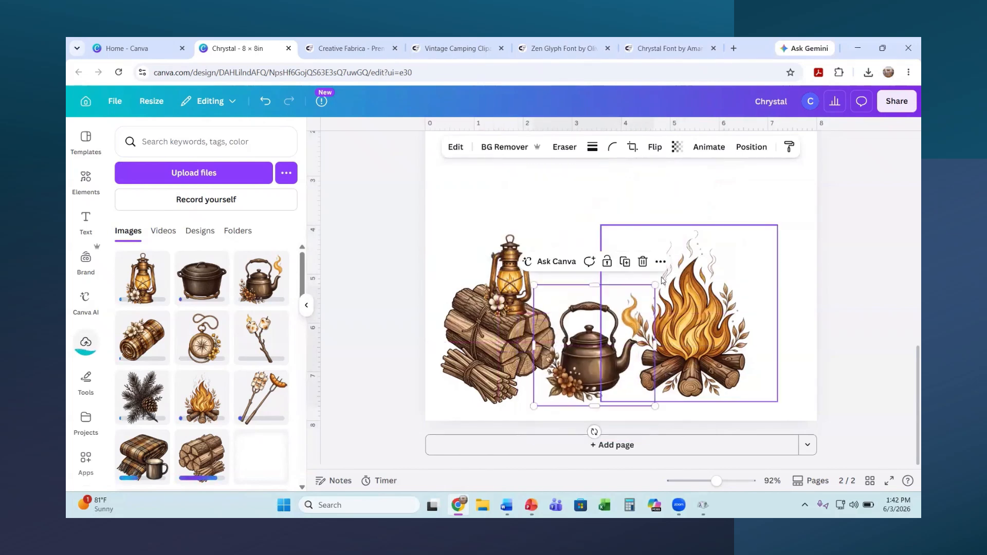
pyautogui.moveTo(653, 288); pyautogui.dragTo(617, 324)
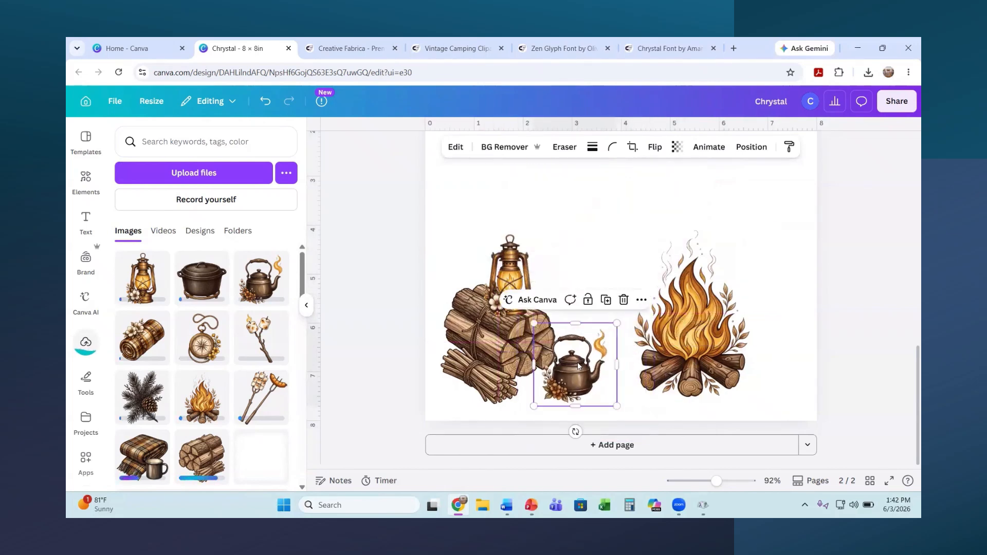
pyautogui.moveTo(588, 370); pyautogui.dragTo(594, 368)
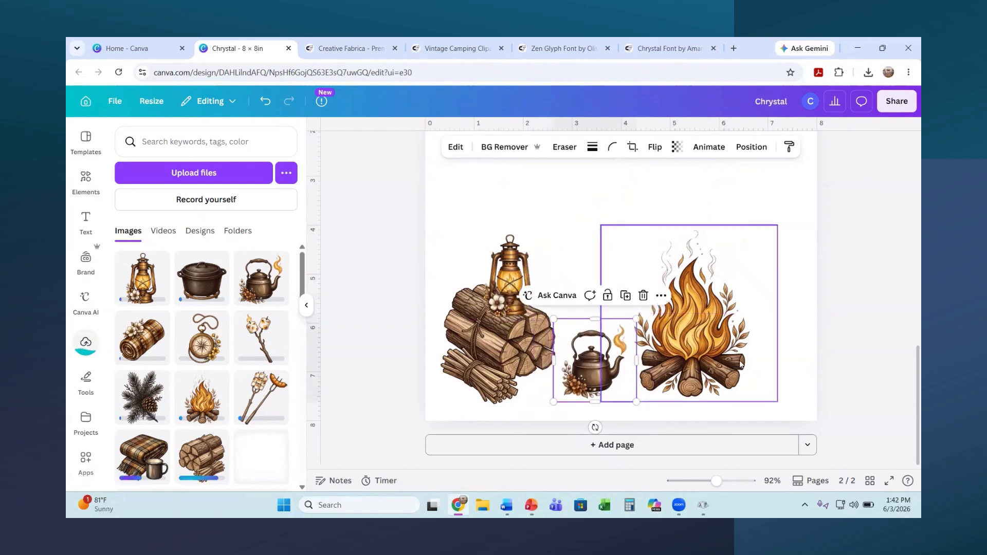
pyautogui.scroll(1, 795, 353)
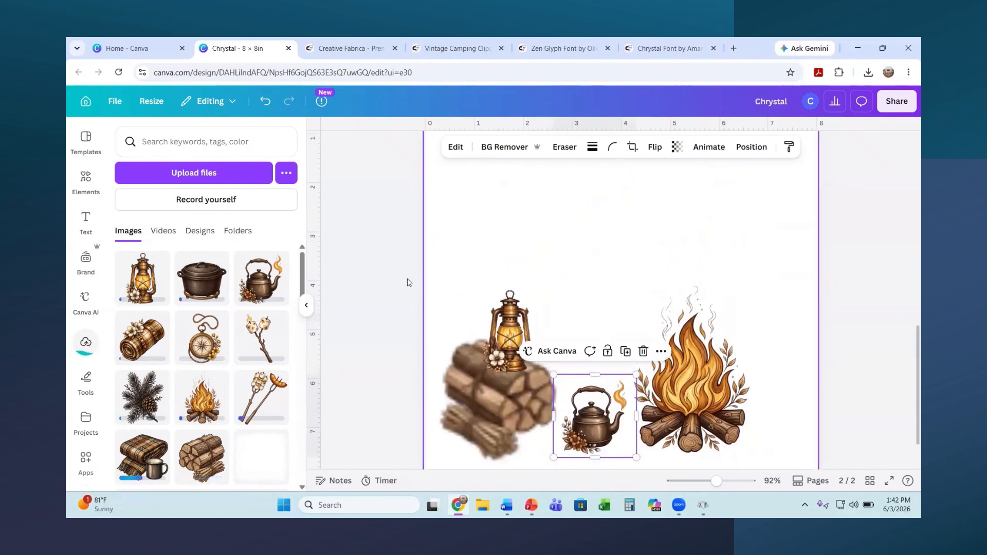
pyautogui.click(508, 217)
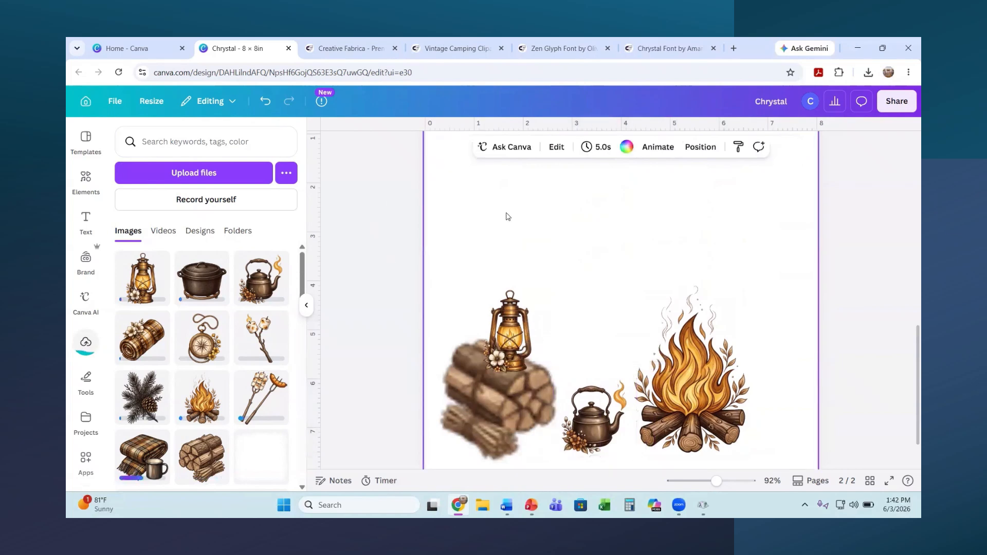
pyautogui.click(496, 418)
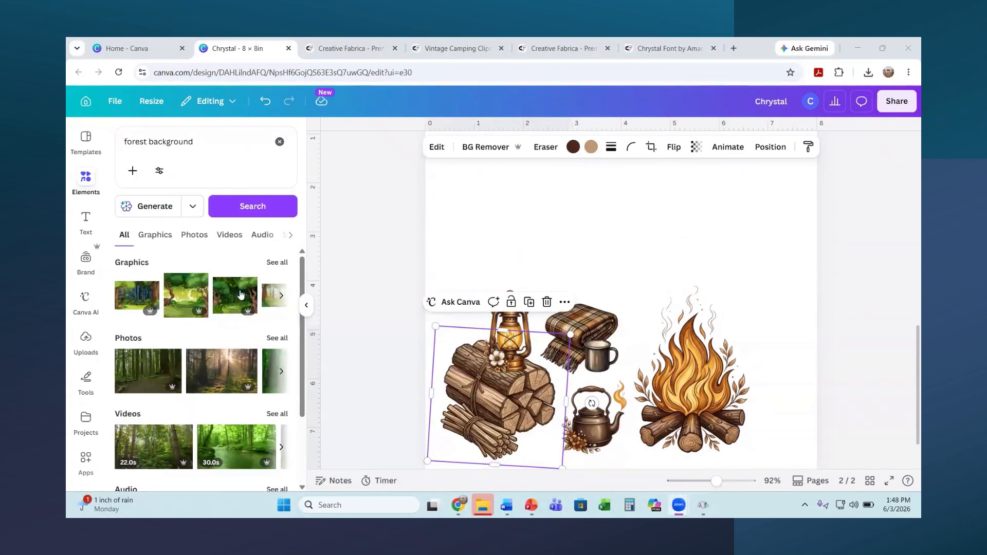
# Step: Add the second forest graphic from 'forest background' results and stretch it to 8.2 × 8.2
pyautogui.click(278, 263)
pyautogui.moveTo(252, 290)
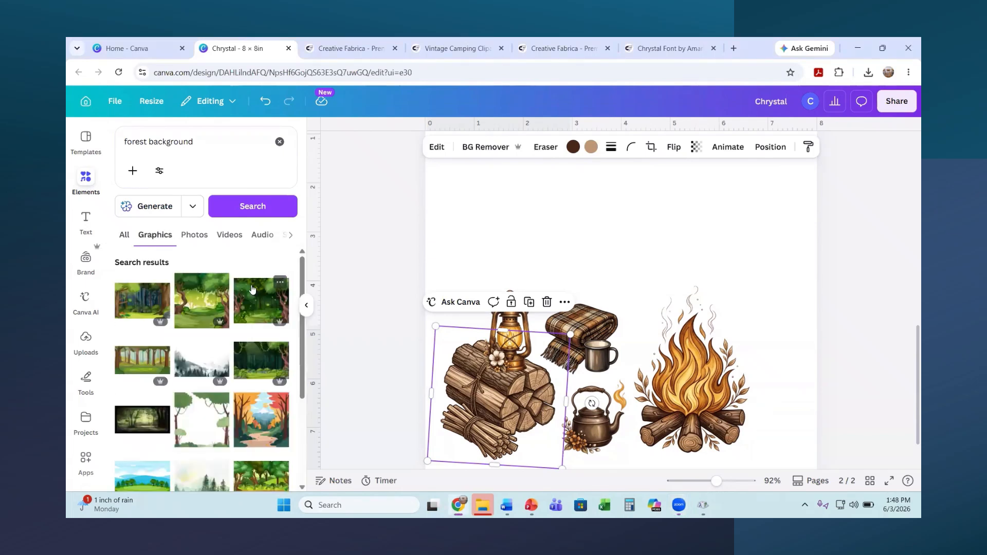
pyautogui.click(186, 306)
pyautogui.moveTo(470, 311); pyautogui.dragTo(431, 322)
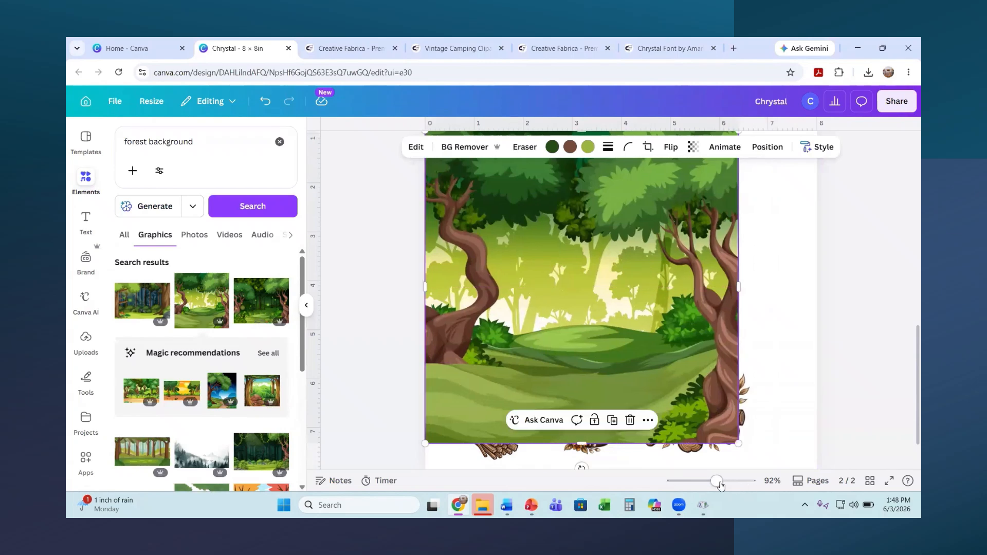
pyautogui.moveTo(716, 482); pyautogui.dragTo(711, 482)
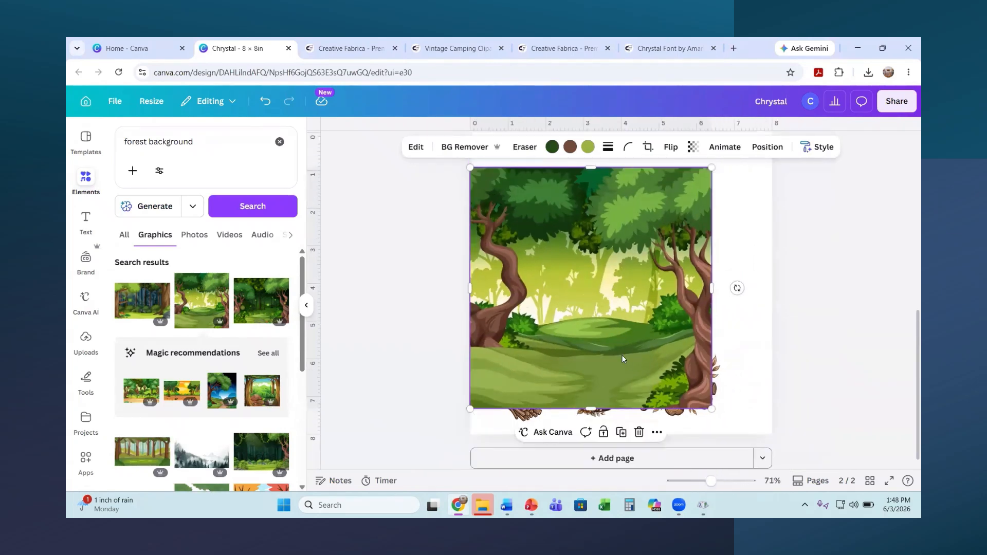
pyautogui.moveTo(622, 356); pyautogui.dragTo(618, 337)
pyautogui.scroll(2, 727, 393)
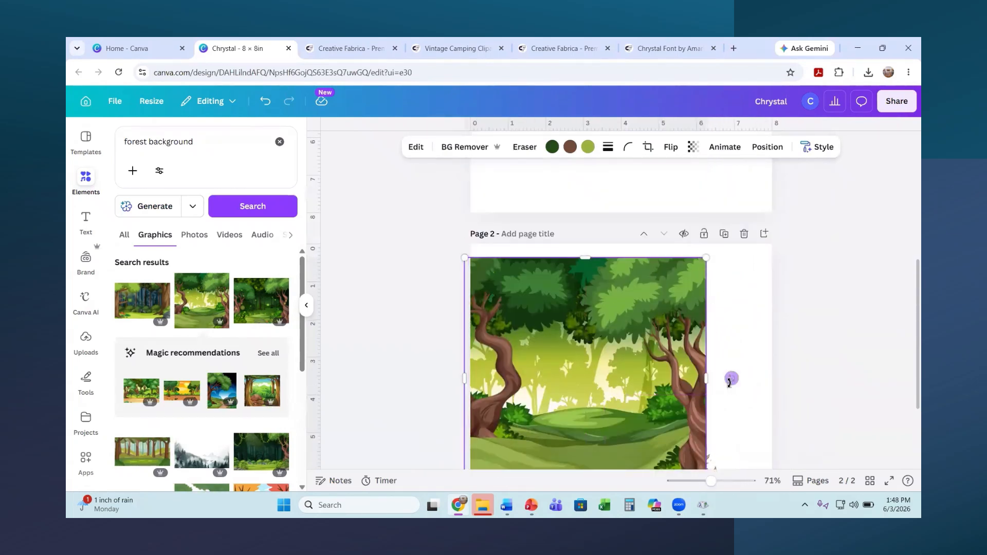
pyautogui.scroll(-3, 574, 334)
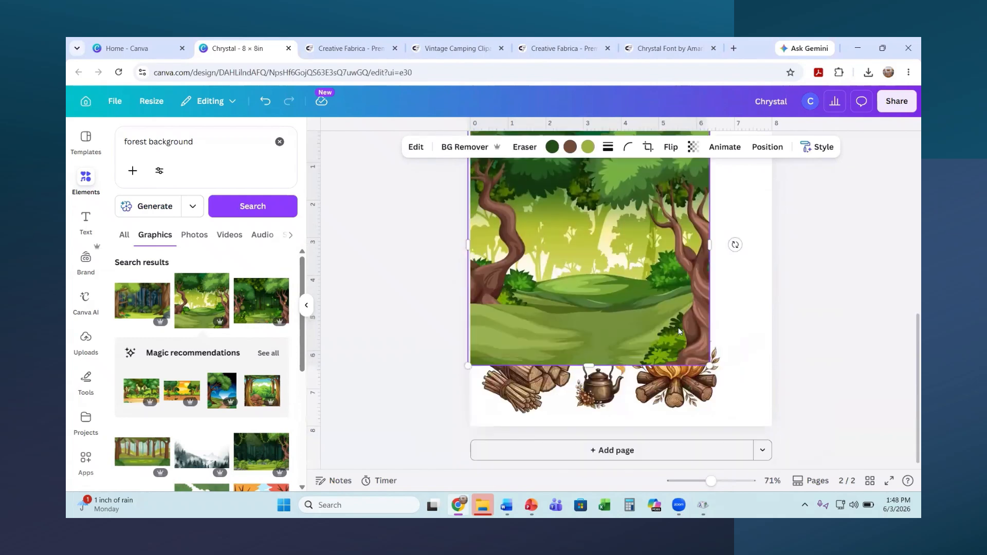
pyautogui.moveTo(710, 366); pyautogui.dragTo(764, 443)
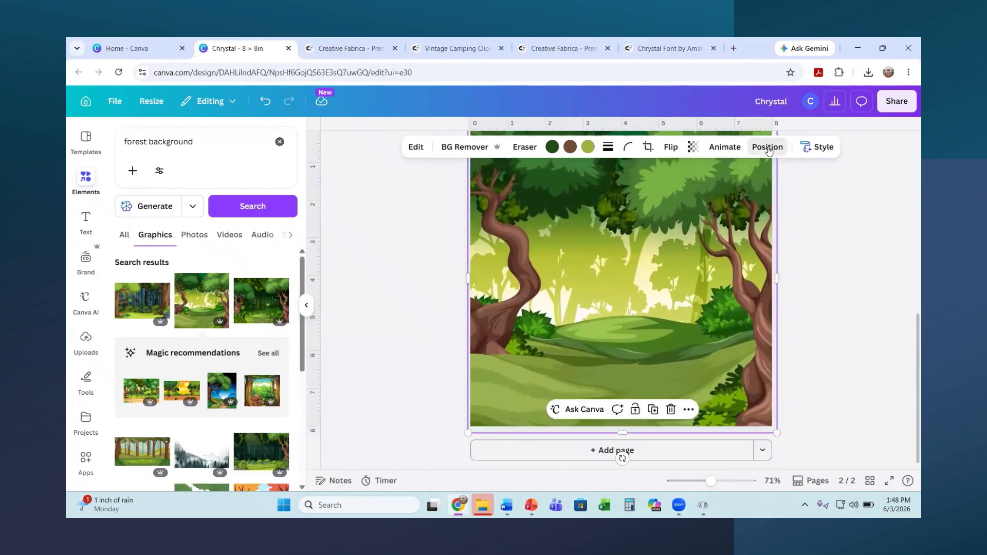
# Step: Send the forest graphic to the back, behind all the camping clipart
pyautogui.click(768, 147)
pyautogui.click(241, 218)
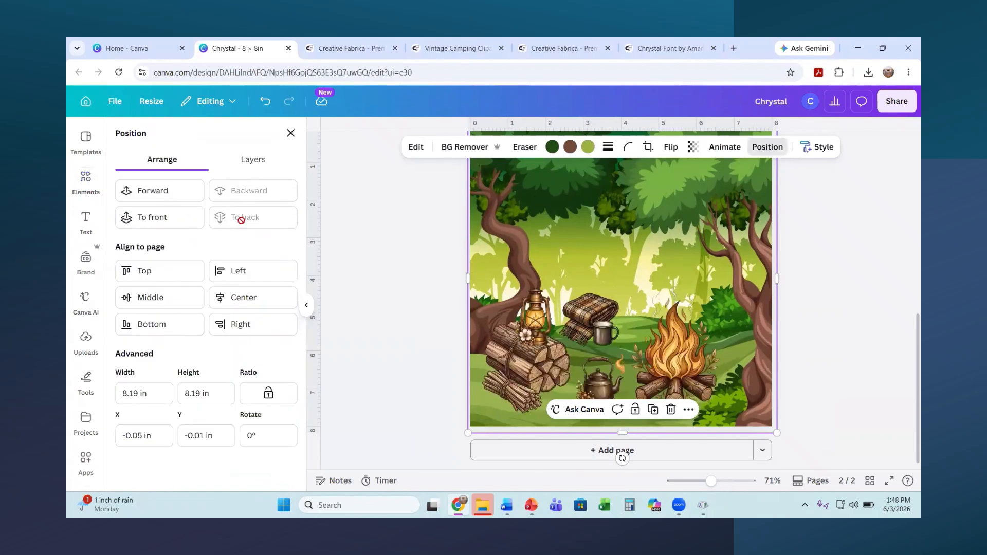
pyautogui.click(861, 360)
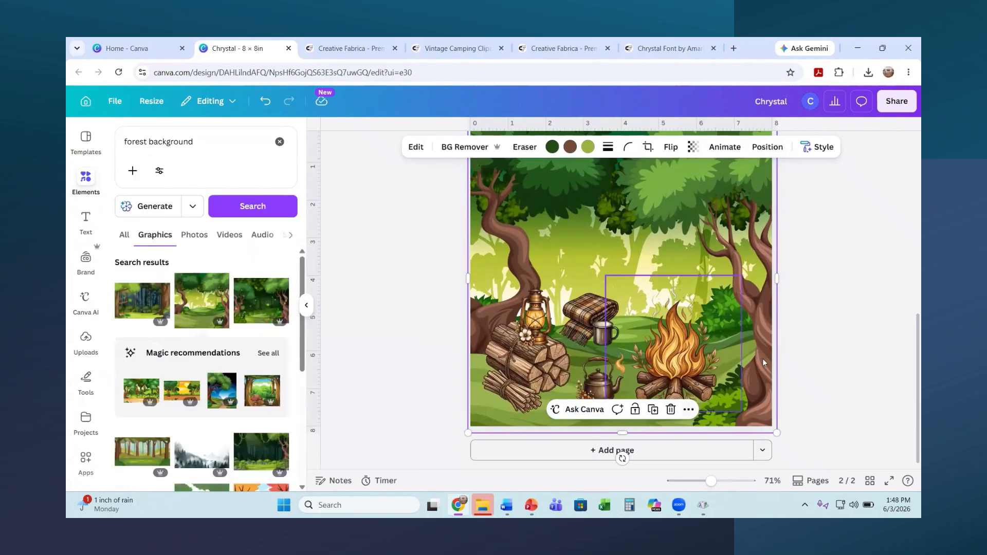
pyautogui.scroll(3, 908, 297)
pyautogui.scroll(-3, 867, 293)
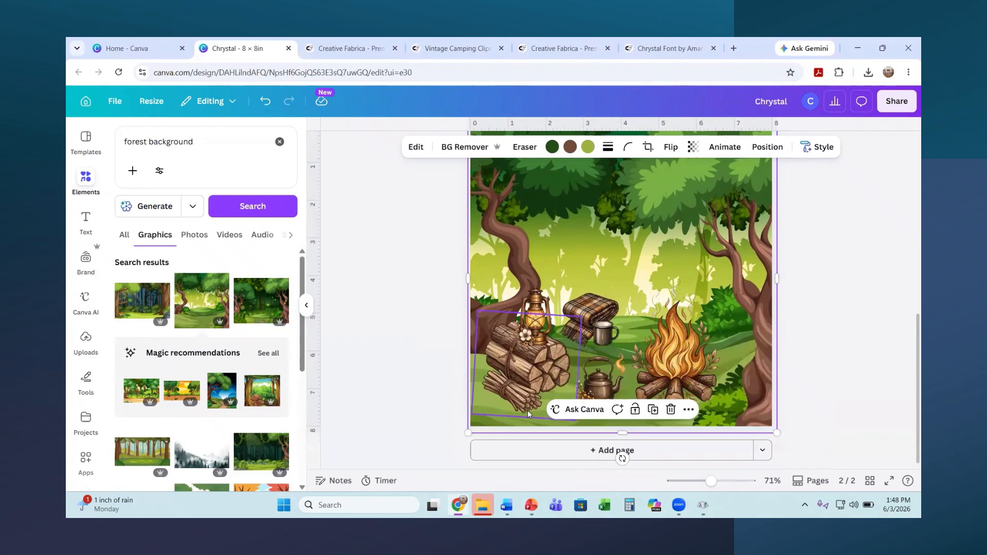
pyautogui.click(845, 352)
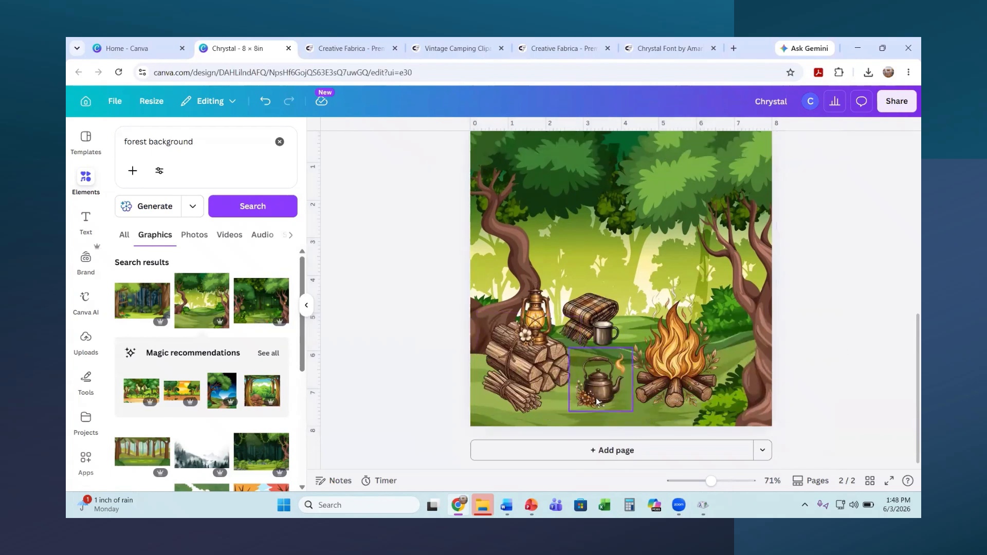
# Step: Nudge the kettle and blanket-and-mug slightly, and shrink the campfire to about 2.7 inches
pyautogui.moveTo(611, 395); pyautogui.dragTo(607, 409)
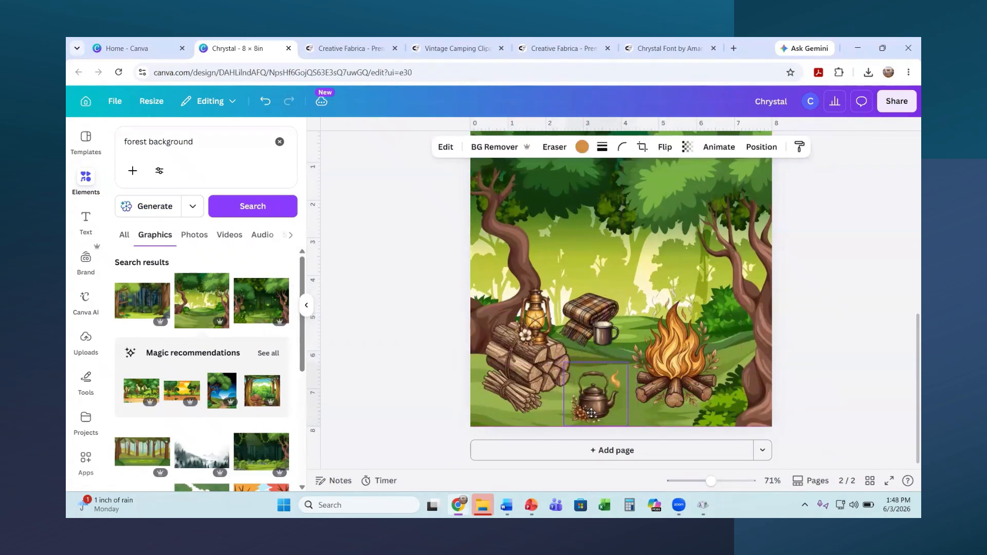
pyautogui.click(601, 321)
pyautogui.moveTo(601, 321); pyautogui.dragTo(581, 325)
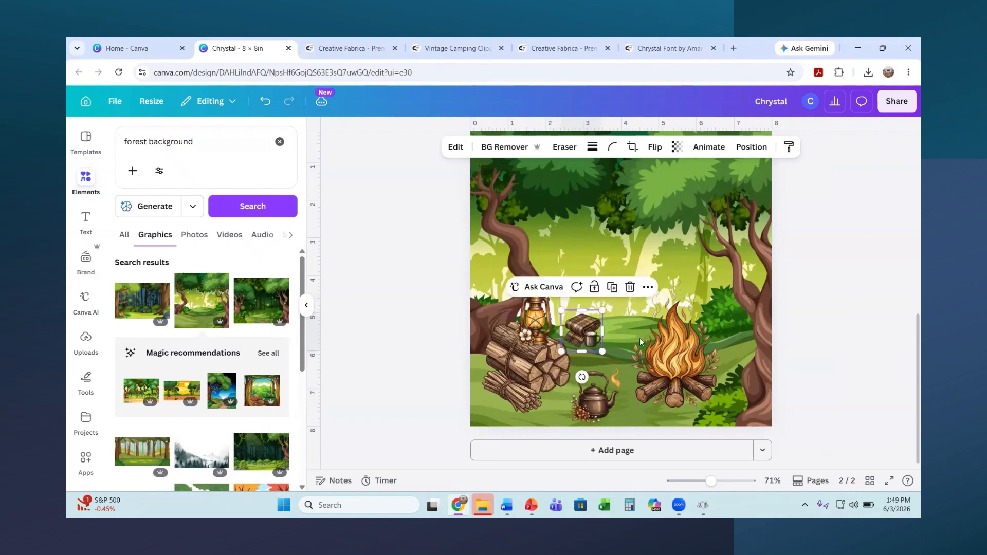
pyautogui.click(684, 355)
pyautogui.moveTo(737, 280); pyautogui.dragTo(707, 310)
pyautogui.moveTo(658, 372); pyautogui.dragTo(663, 365)
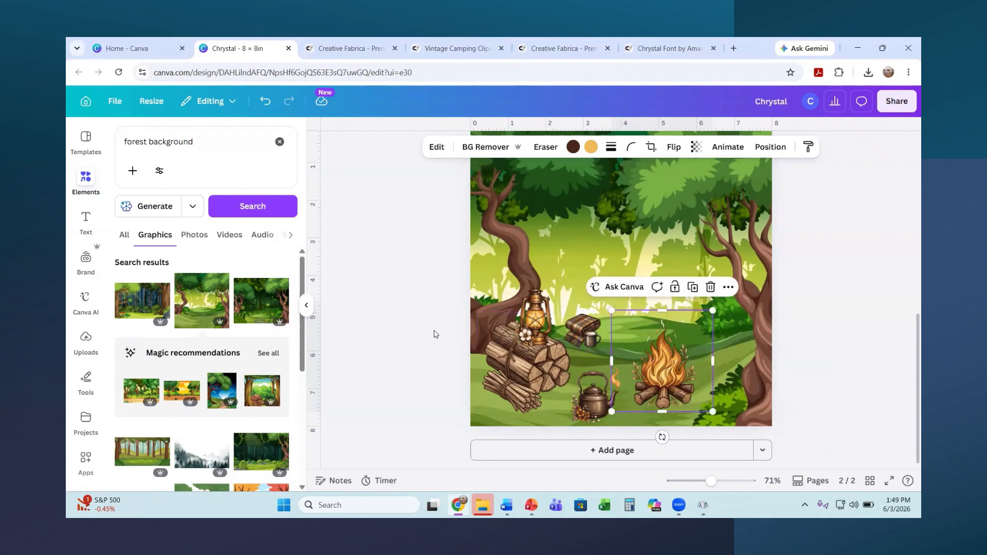
# Step: Add the toasted marshmallow clipart, shrink it to about 5 inches, and place it beside the log pile
pyautogui.click(85, 339)
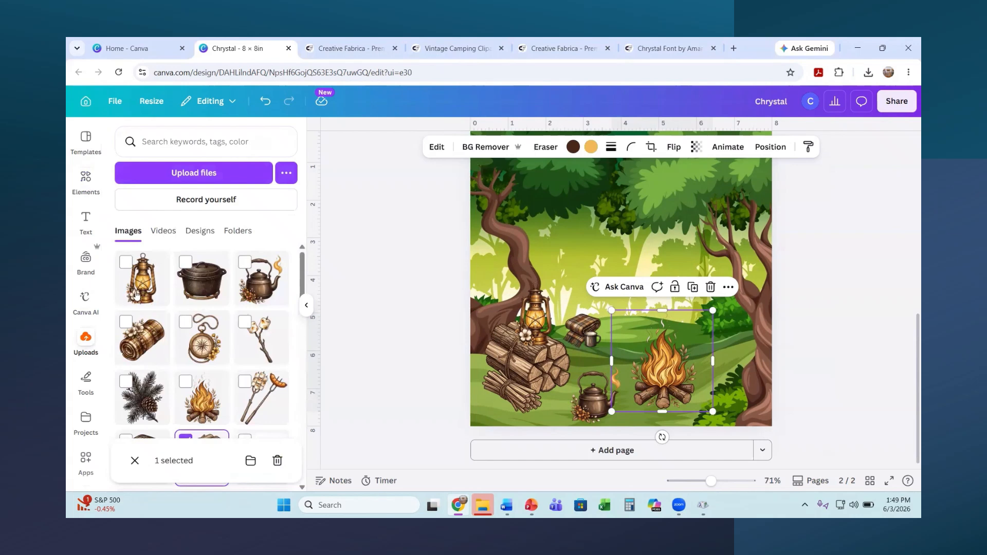
pyautogui.scroll(-2, 193, 282)
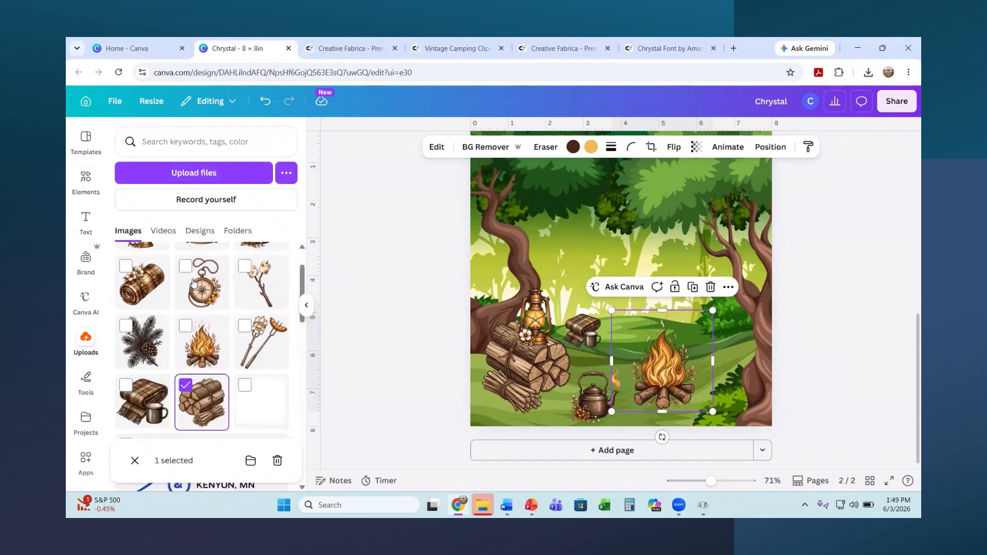
pyautogui.scroll(1, 193, 282)
pyautogui.click(265, 295)
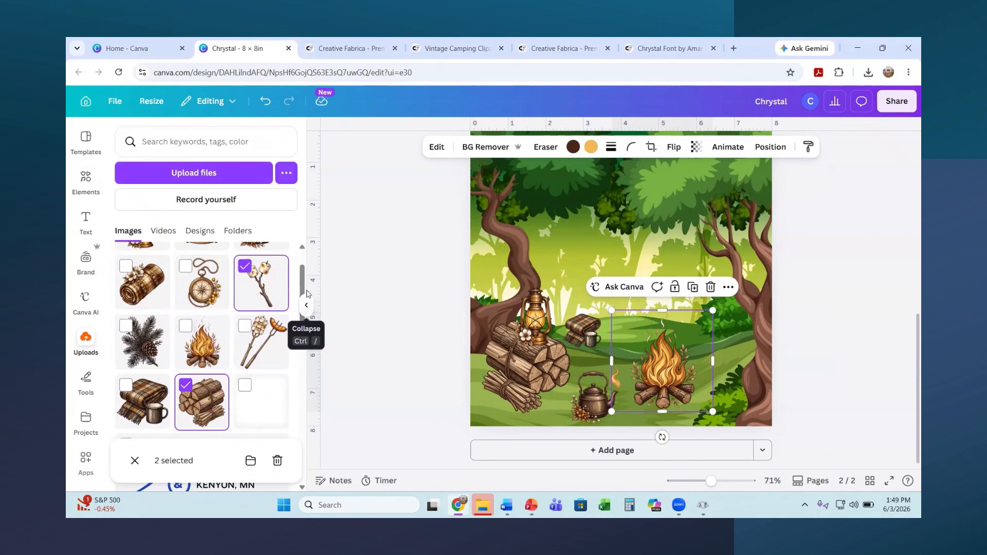
pyautogui.click(273, 294)
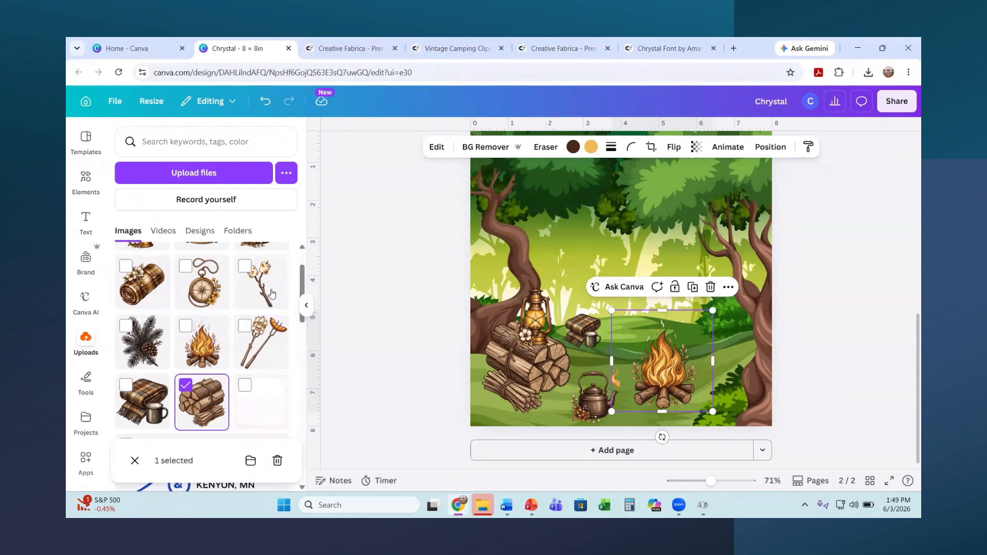
pyautogui.scroll(1, 795, 389)
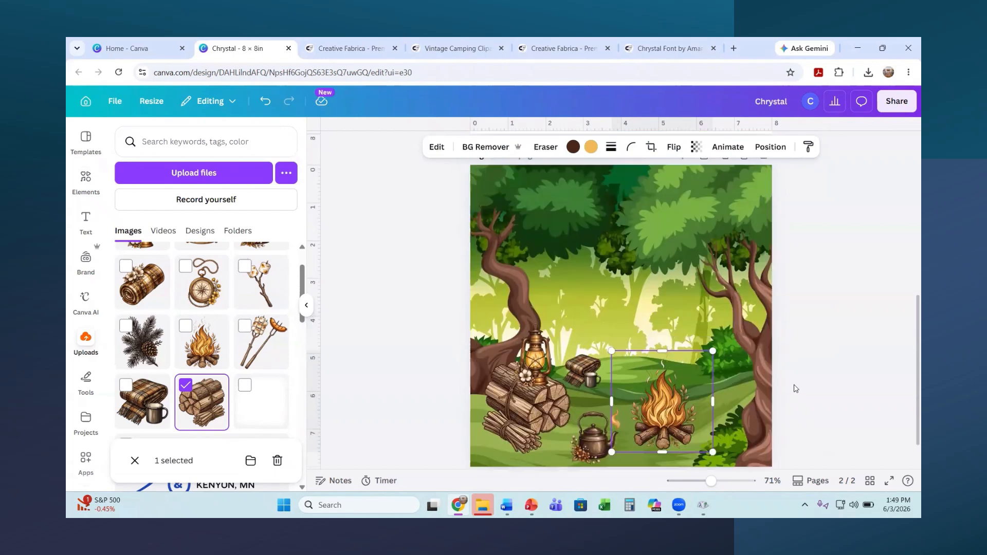
pyautogui.scroll(-1, 796, 389)
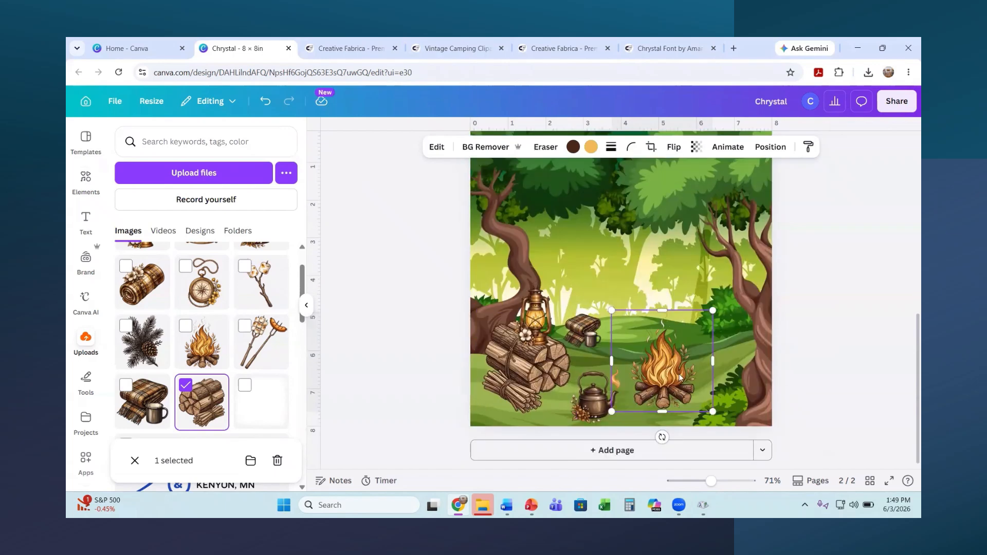
pyautogui.click(261, 294)
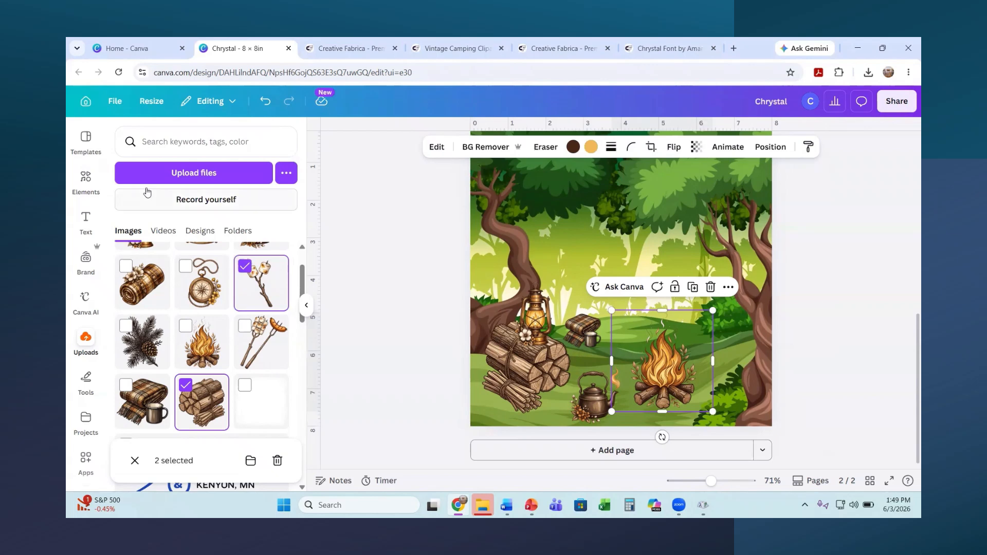
pyautogui.click(95, 341)
pyautogui.click(262, 308)
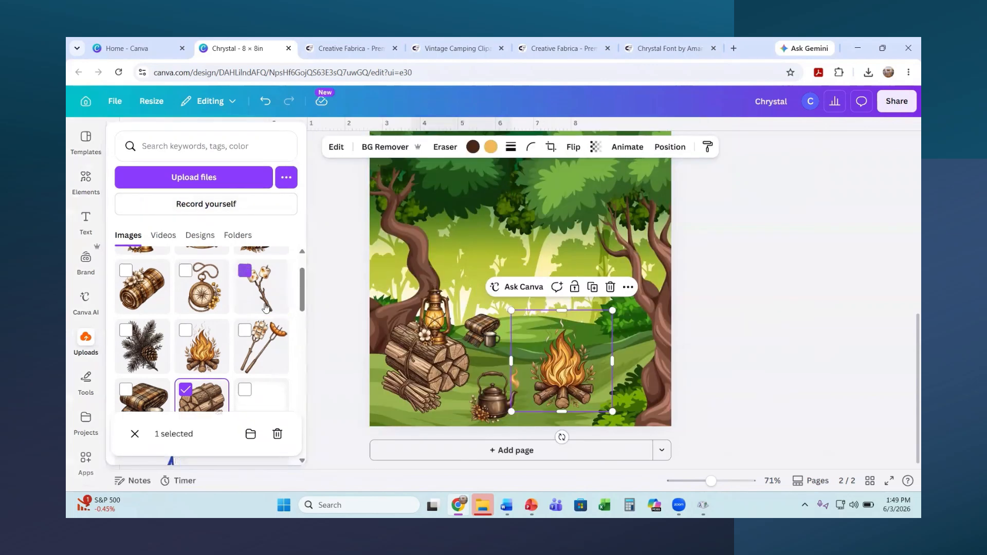
pyautogui.click(210, 395)
pyautogui.click(251, 301)
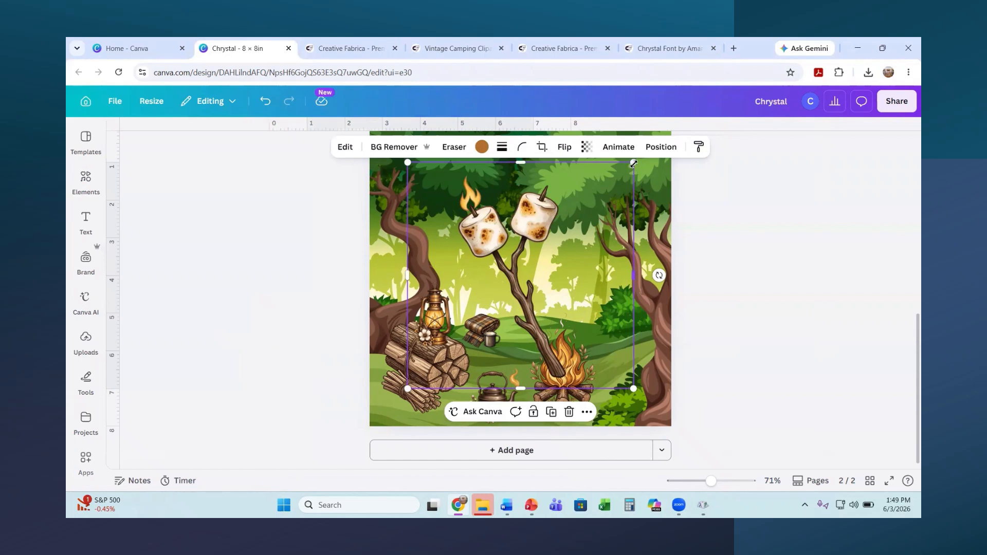
pyautogui.moveTo(633, 163); pyautogui.dragTo(488, 329)
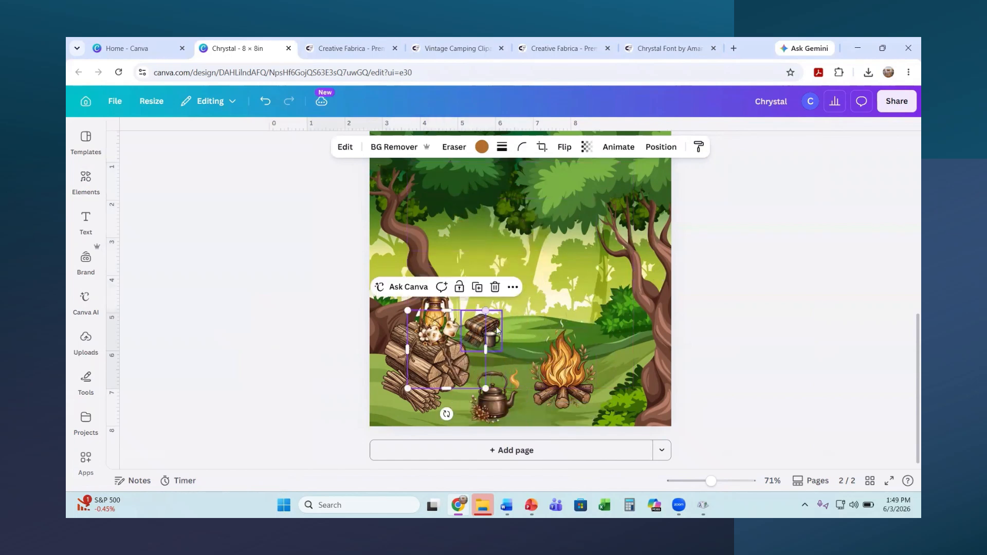
pyautogui.moveTo(444, 359)
pyautogui.mouseDown()
pyautogui.moveTo(456, 380)
pyautogui.moveTo(457, 372)
pyautogui.mouseUp()
# Step: Make the firewood image slightly larger
pyautogui.click(456, 370)
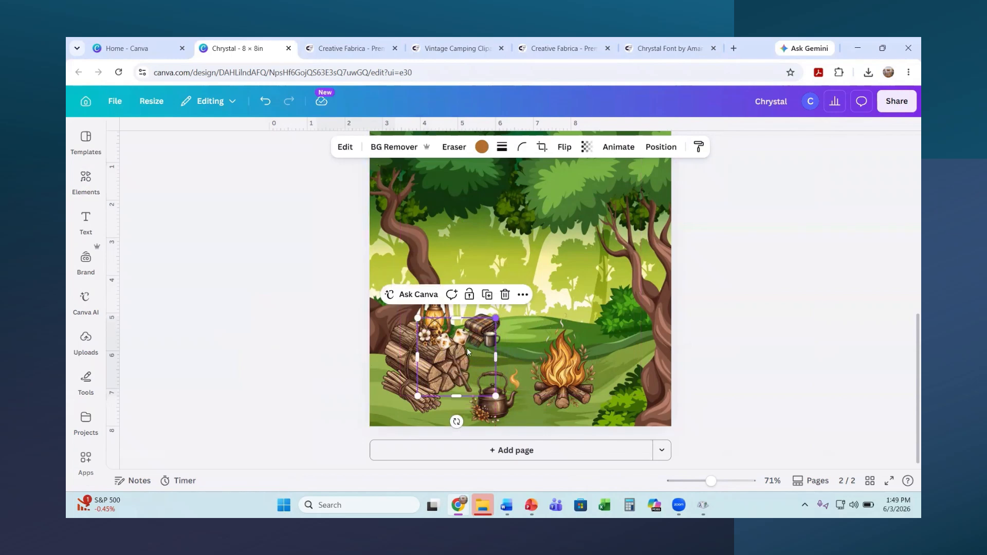
pyautogui.moveTo(496, 317); pyautogui.dragTo(503, 311)
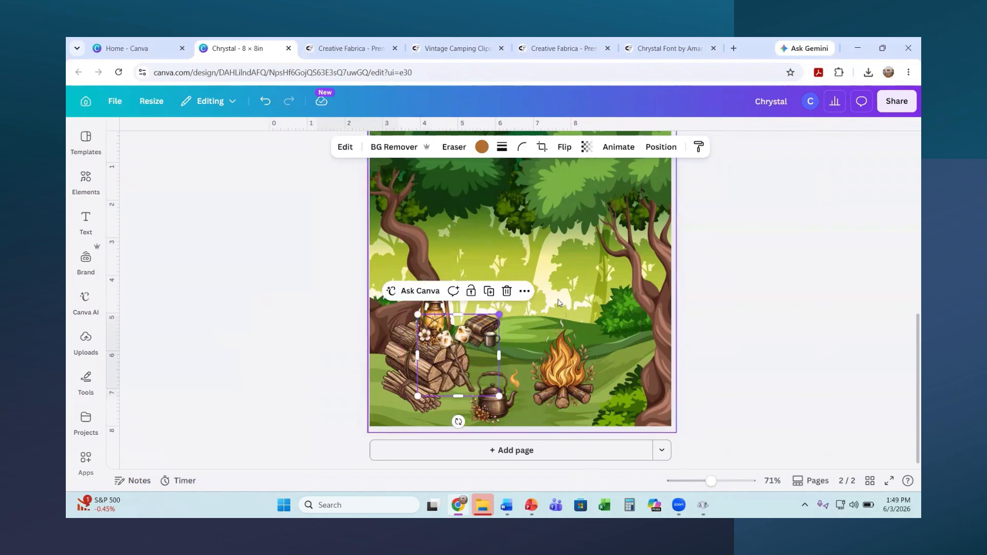
pyautogui.click(722, 307)
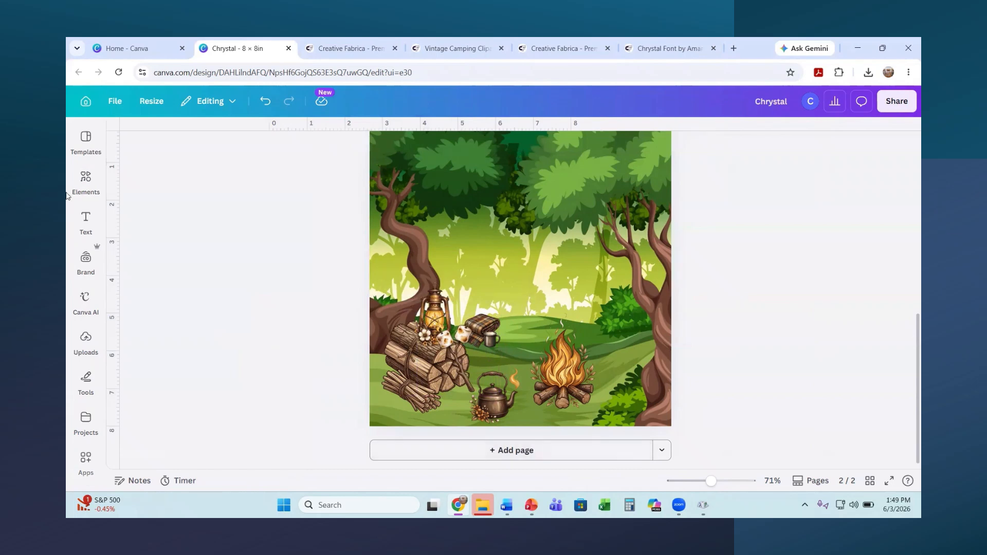
pyautogui.click(86, 180)
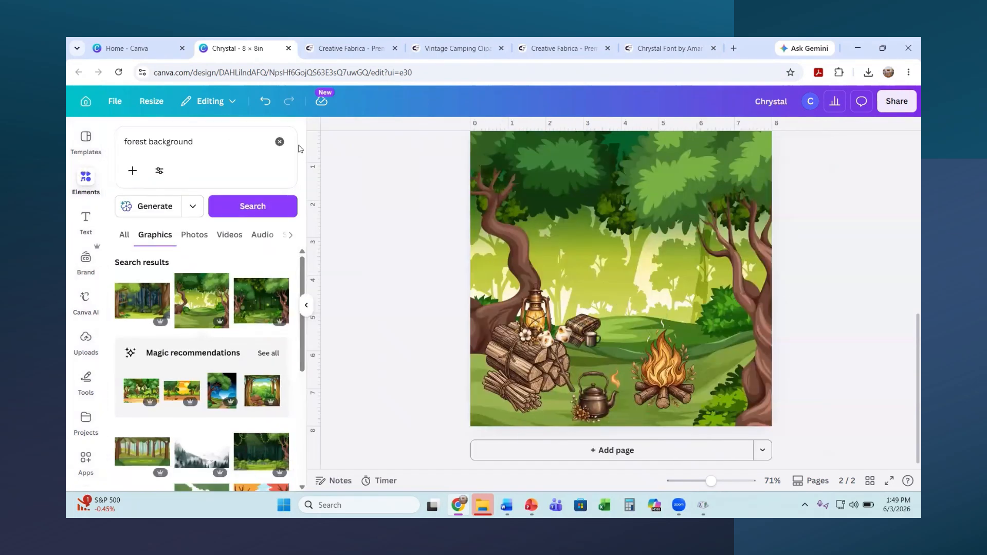
# Step: Replace the forest search with 'tent' and add the orange tent graphic
pyautogui.click(279, 142)
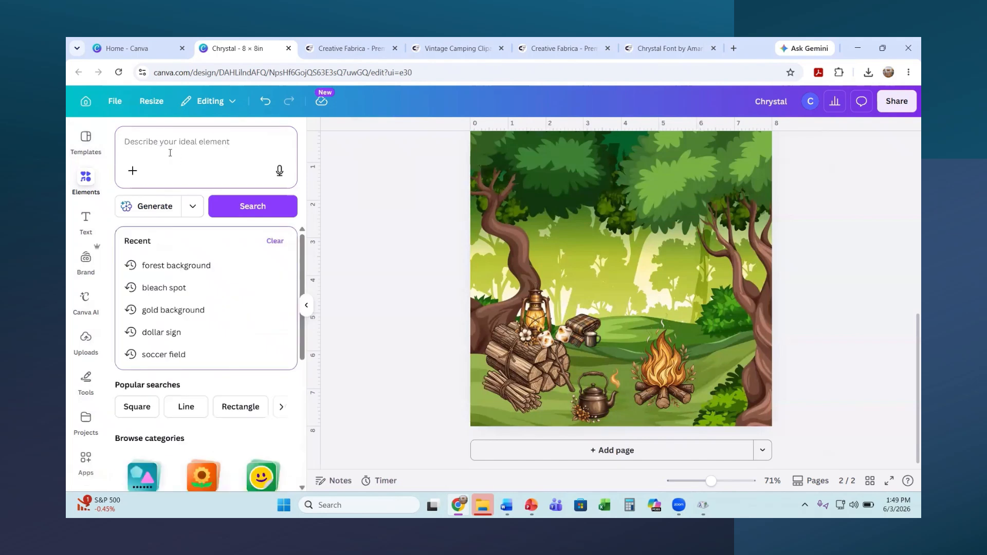
pyautogui.write('tent')
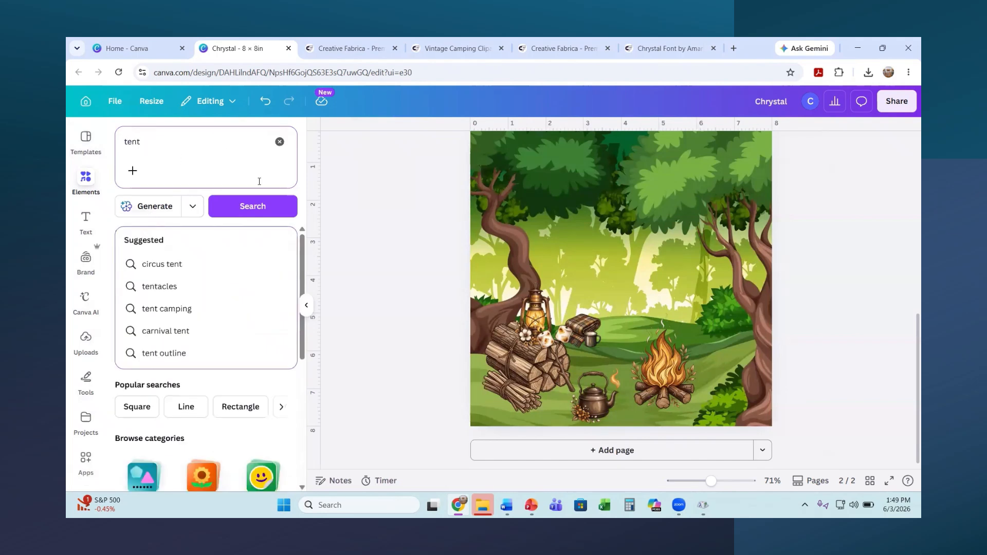
pyautogui.click(252, 209)
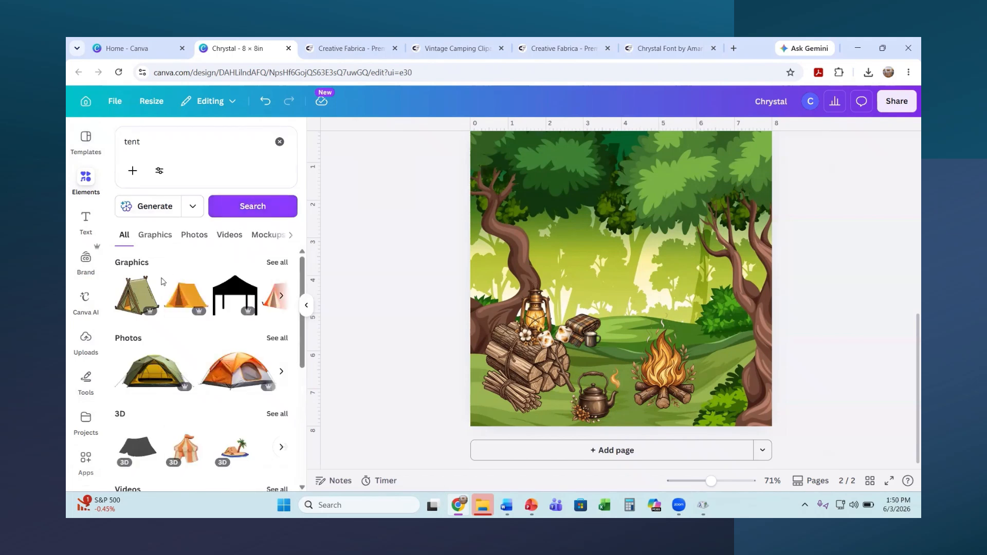
pyautogui.click(186, 296)
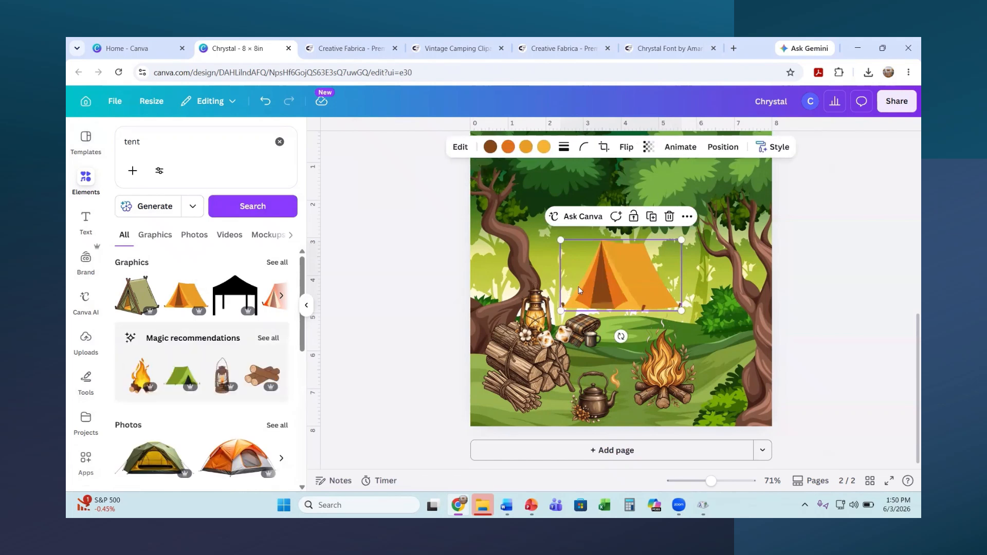
# Step: Move the tent into the clearing above the campfire and shrink it
pyautogui.moveTo(603, 291); pyautogui.dragTo(616, 310)
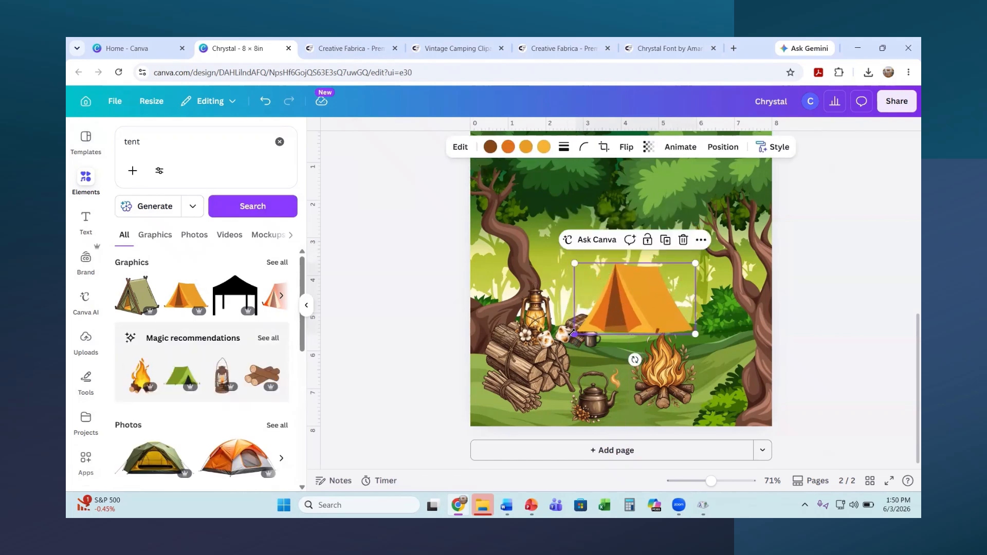
pyautogui.moveTo(573, 333); pyautogui.dragTo(651, 315)
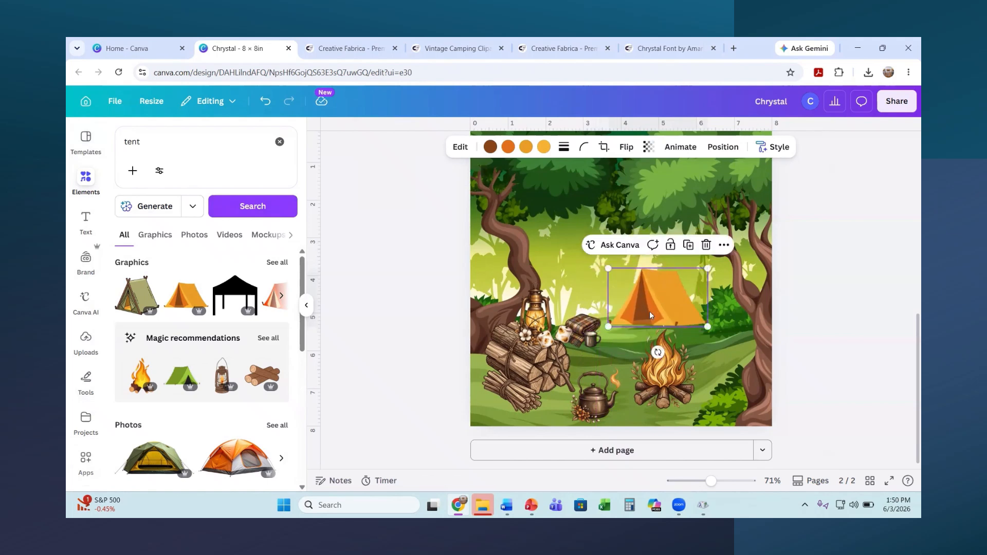
pyautogui.click(910, 427)
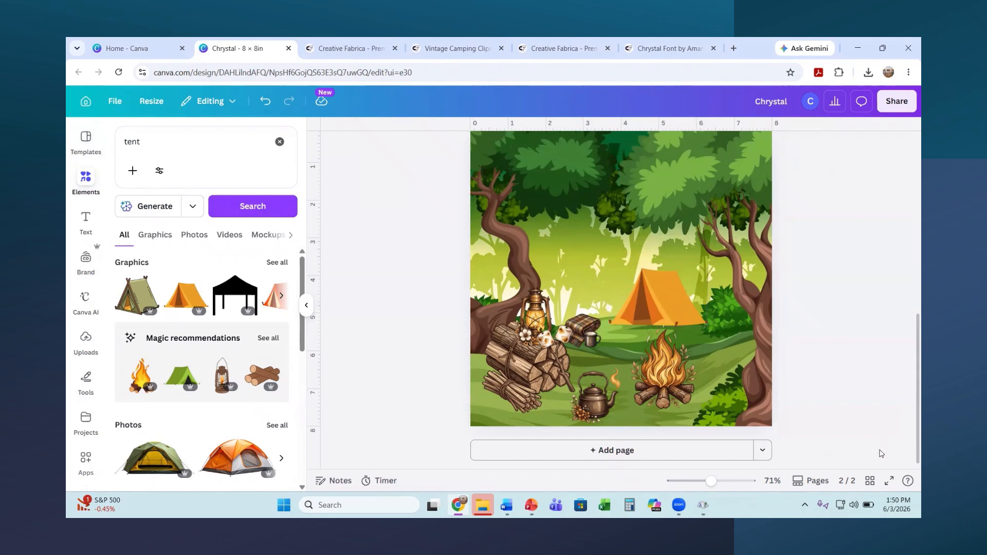
pyautogui.click(86, 219)
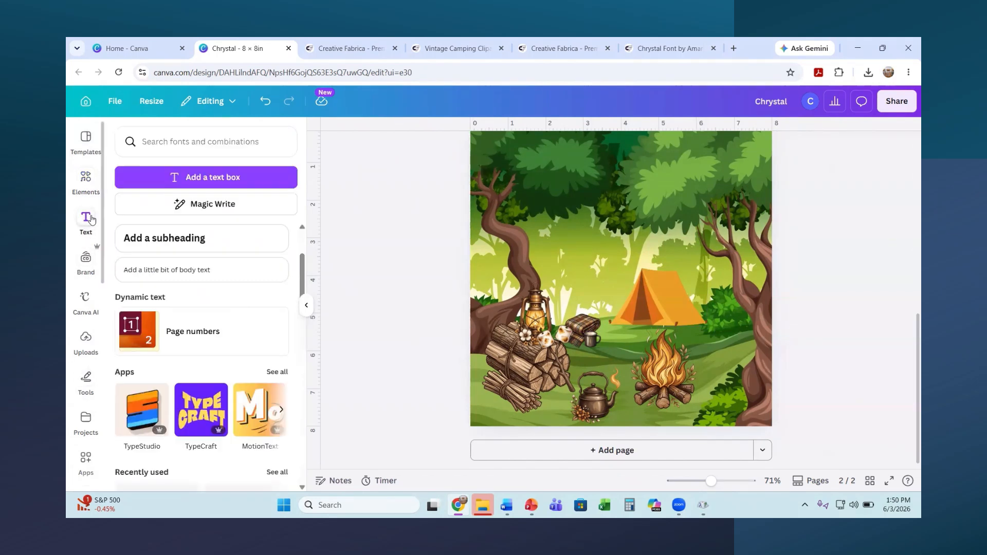
# Step: Add a 116 pt text box reading 'Happy Camper'
pyautogui.click(204, 174)
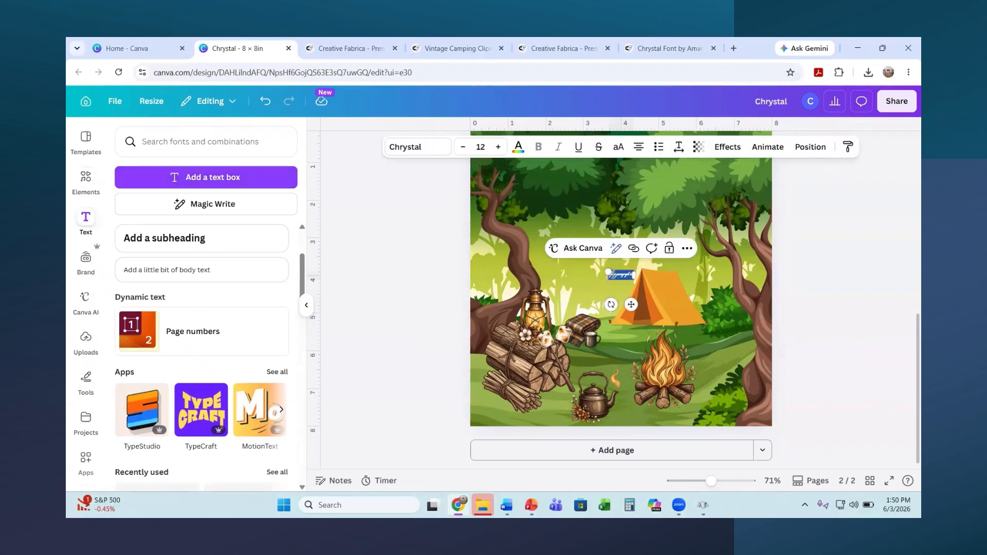
pyautogui.moveTo(607, 271); pyautogui.dragTo(480, 234)
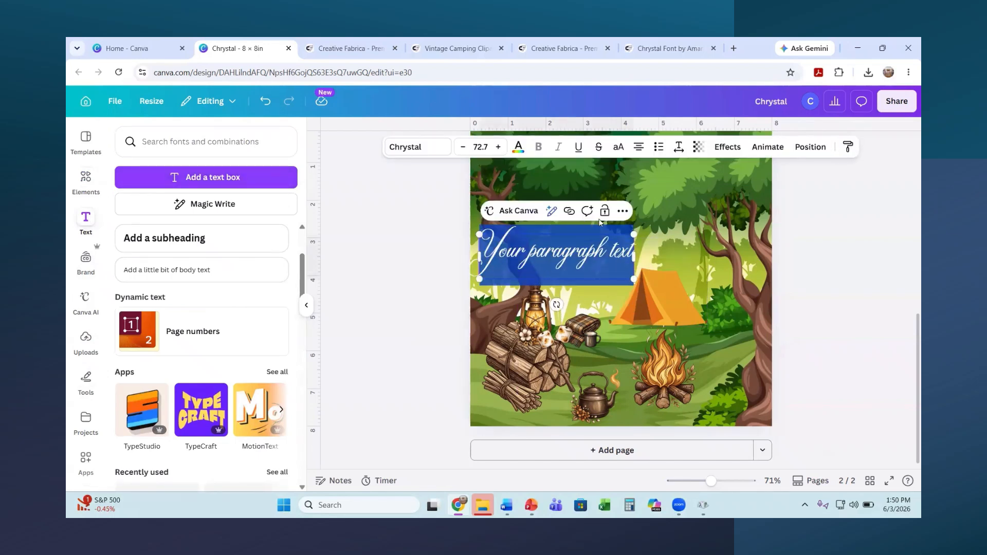
pyautogui.moveTo(634, 235); pyautogui.dragTo(725, 208)
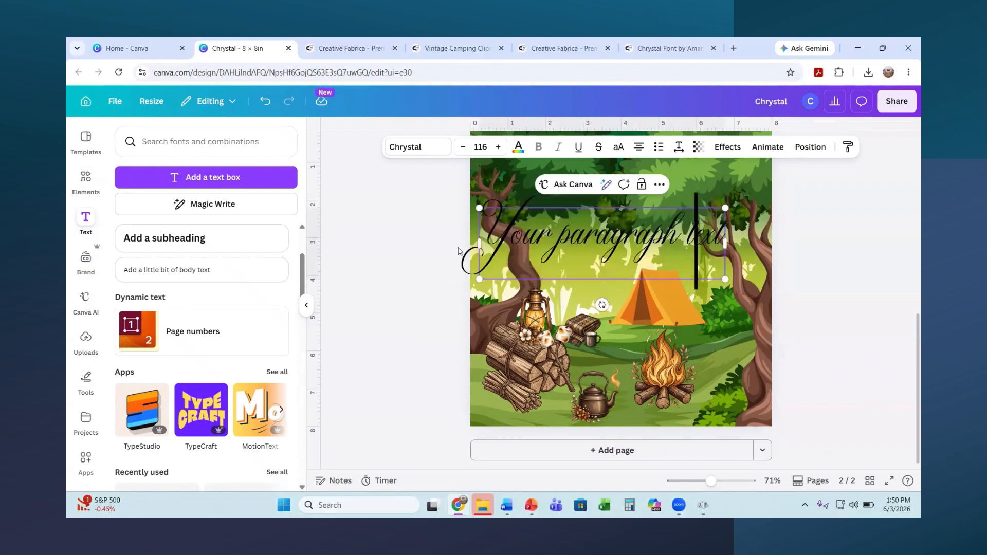
pyautogui.moveTo(486, 230); pyautogui.dragTo(846, 232)
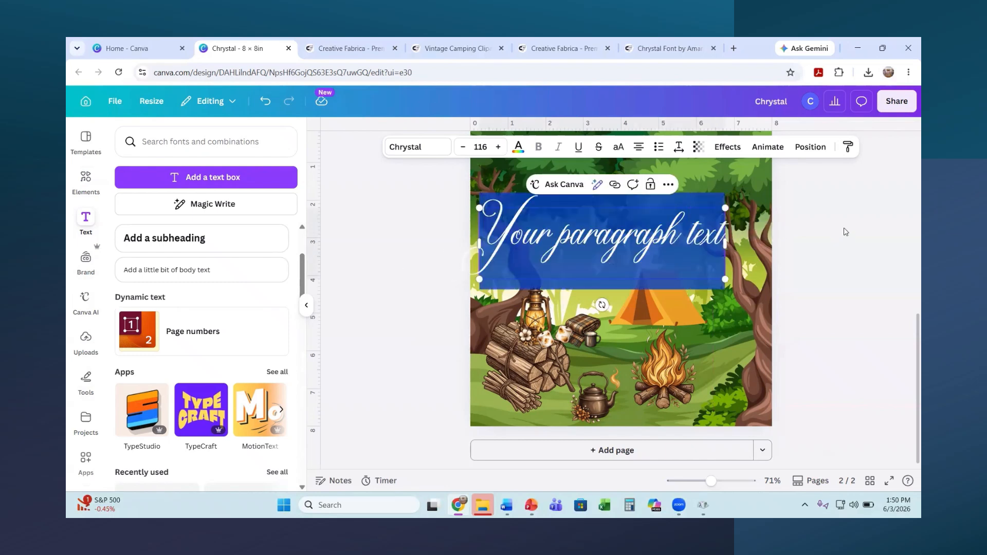
pyautogui.write('Happy C')
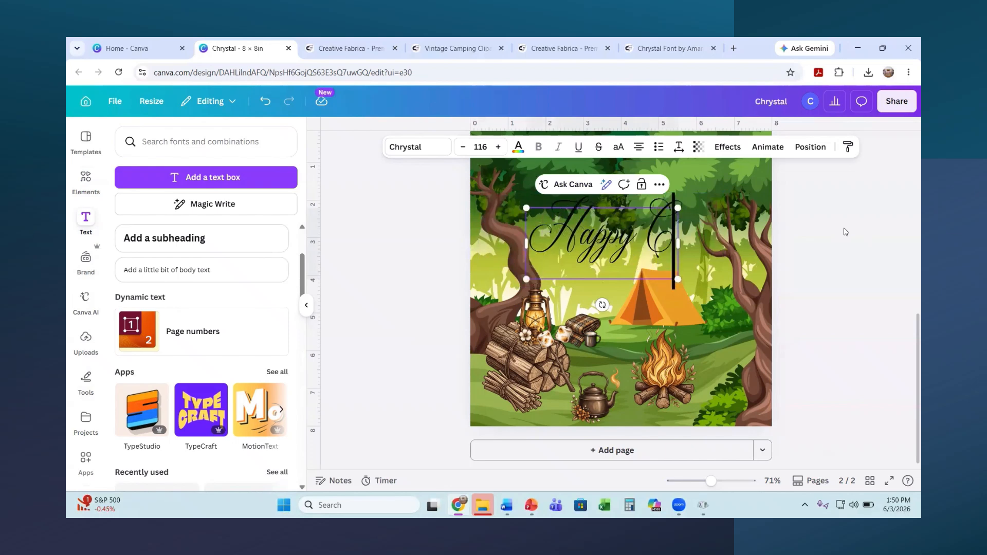
pyautogui.write('amper')
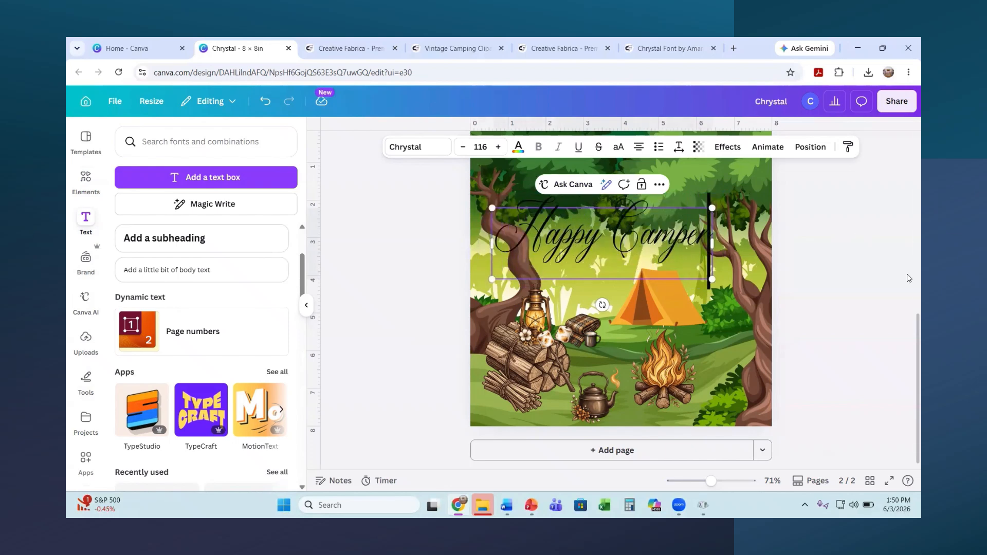
pyautogui.click(743, 267)
# Step: Make the Happy Camper text white
pyautogui.click(662, 235)
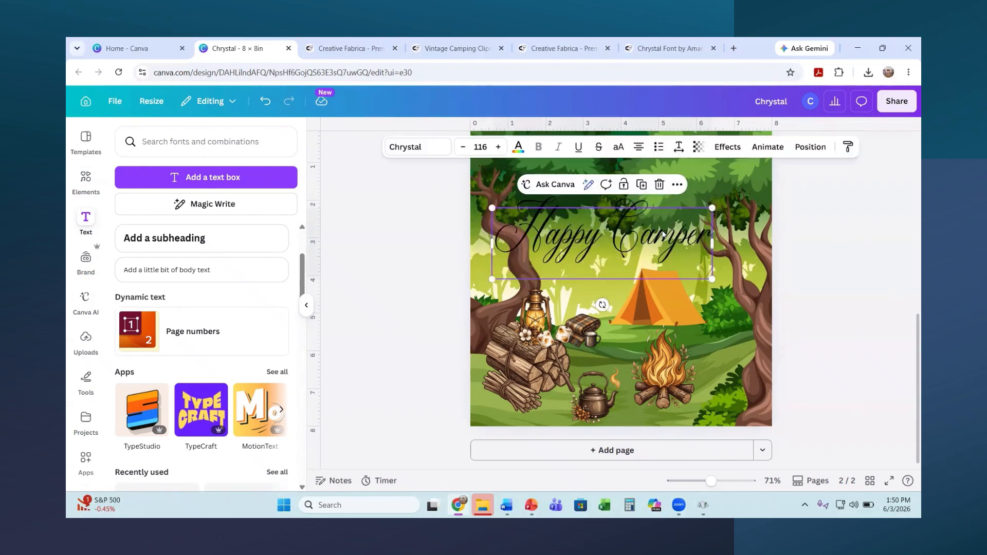
pyautogui.click(497, 239)
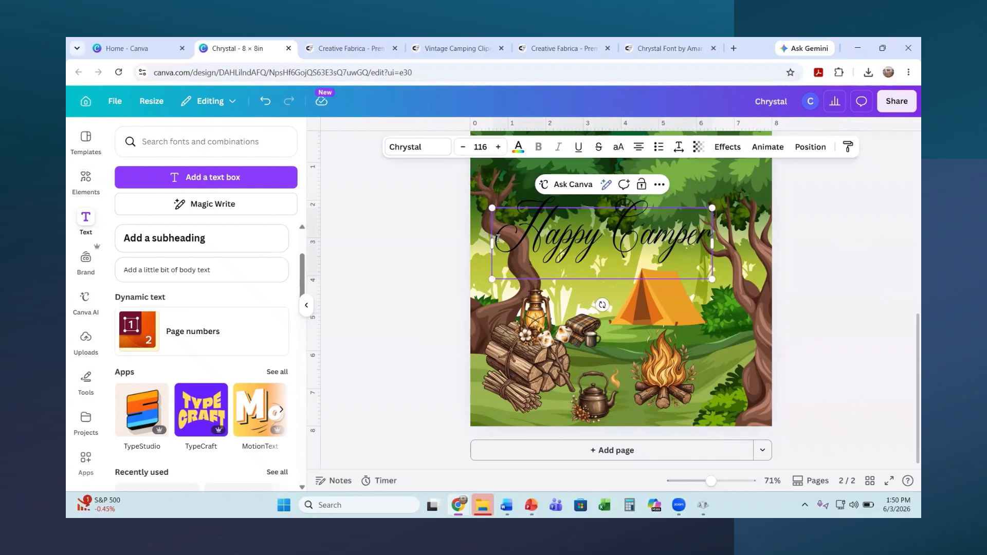
pyautogui.moveTo(497, 239); pyautogui.dragTo(715, 239)
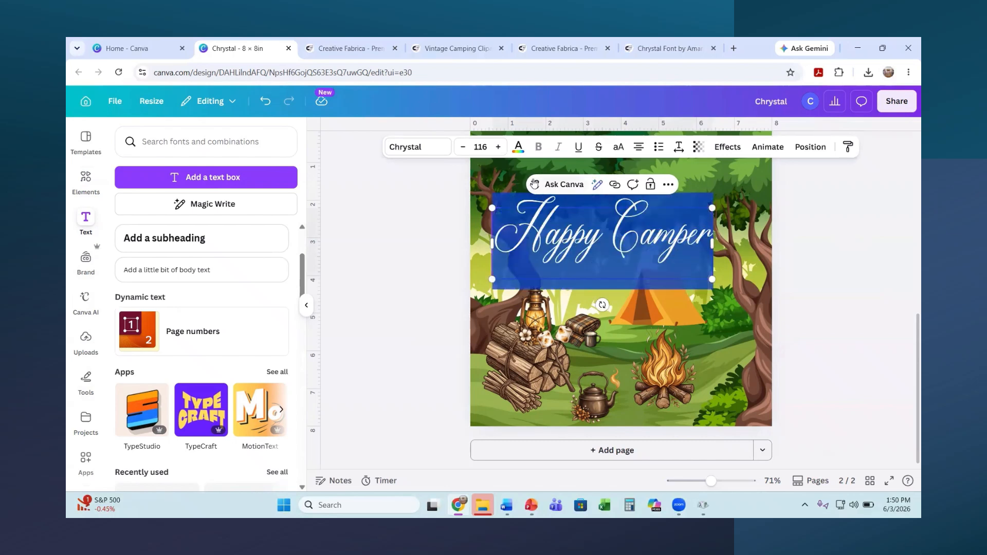
pyautogui.click(515, 149)
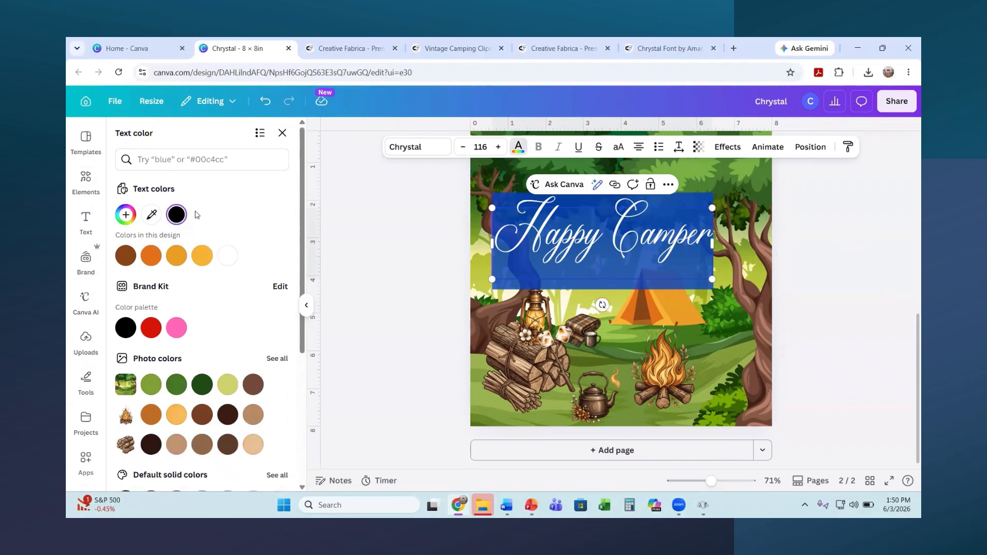
pyautogui.click(228, 256)
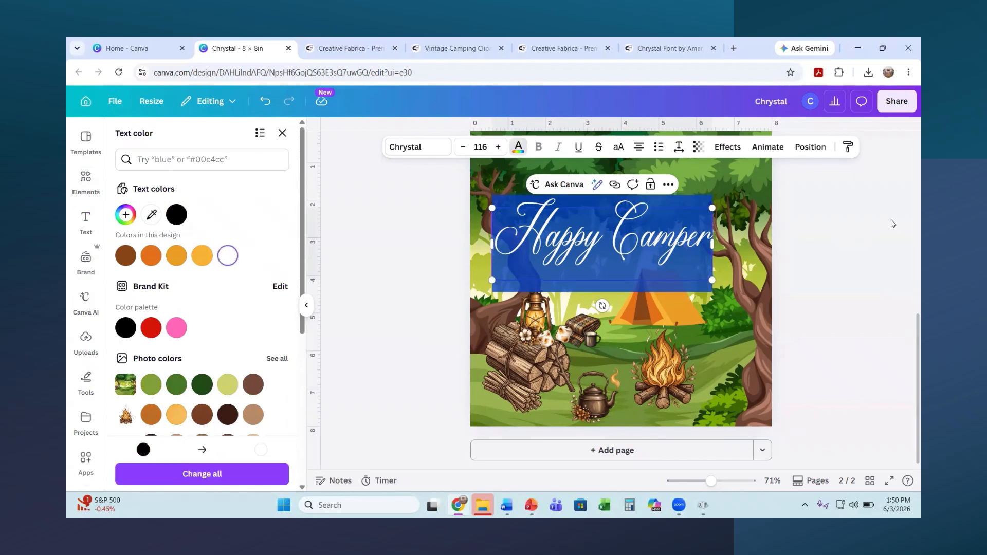
pyautogui.click(649, 232)
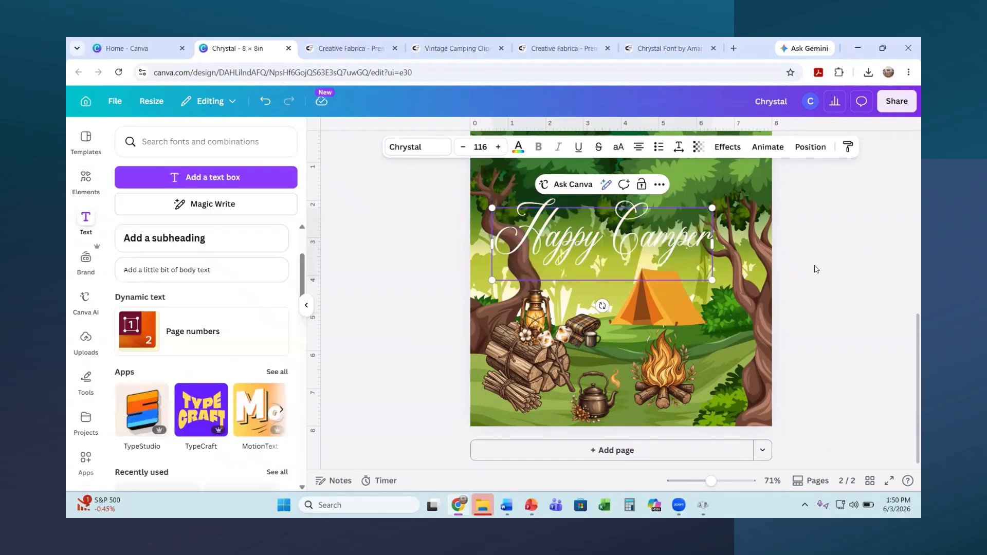
# Step: Position the title centred near the top of the forest scene
pyautogui.moveTo(639, 235); pyautogui.dragTo(649, 197)
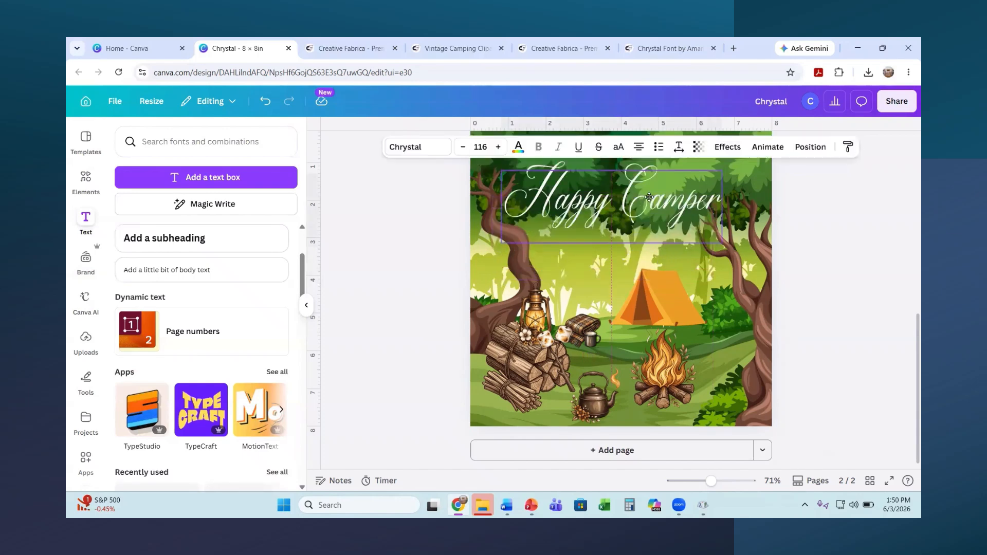
pyautogui.scroll(1, 839, 350)
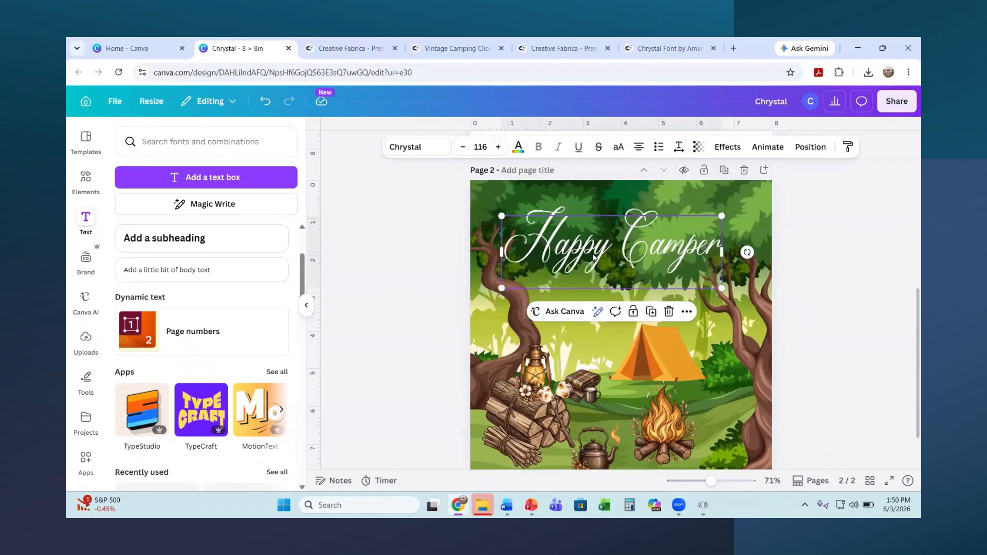
pyautogui.moveTo(567, 257); pyautogui.dragTo(579, 243)
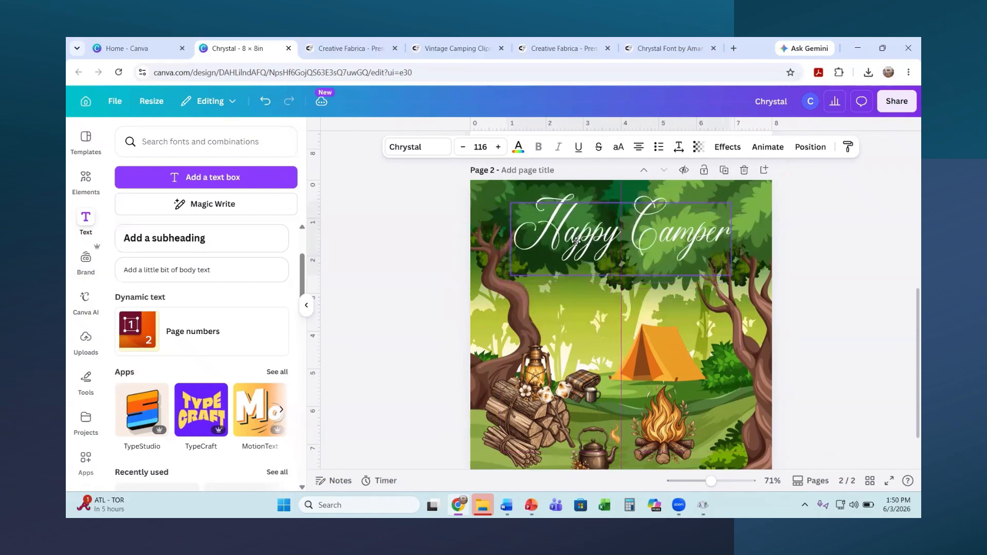
pyautogui.click(858, 259)
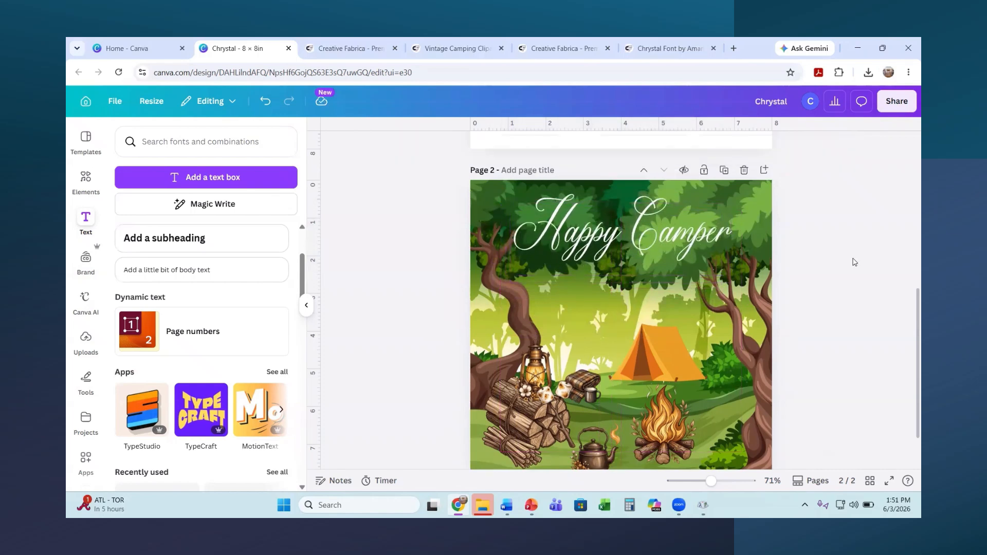
pyautogui.scroll(-1, 855, 262)
pyautogui.scroll(1, 854, 261)
pyautogui.scroll(-1, 854, 261)
pyautogui.scroll(1, 853, 261)
# Step: Recolour the forest background's light green to light yellow-green, after trying orange tones
pyautogui.click(737, 342)
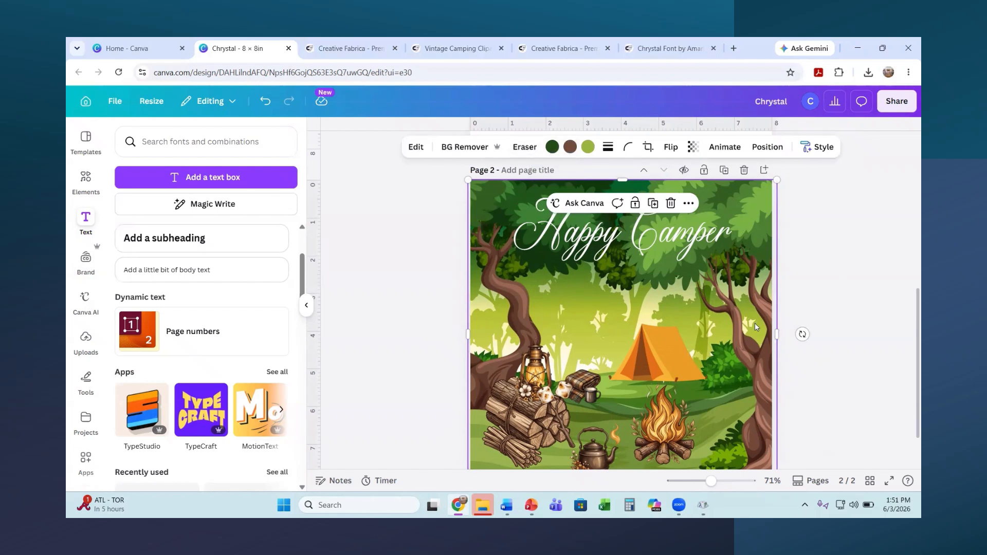
pyautogui.click(588, 147)
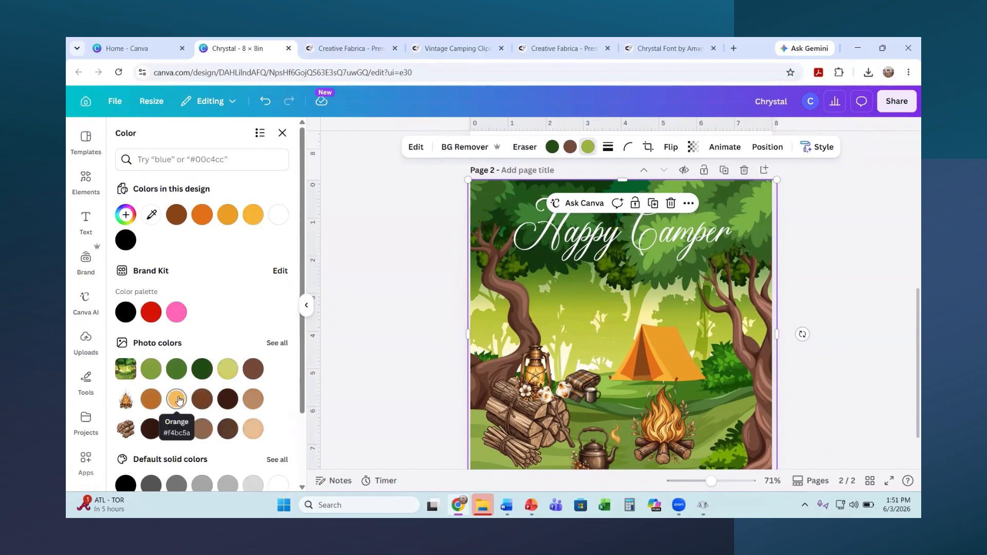
pyautogui.click(177, 399)
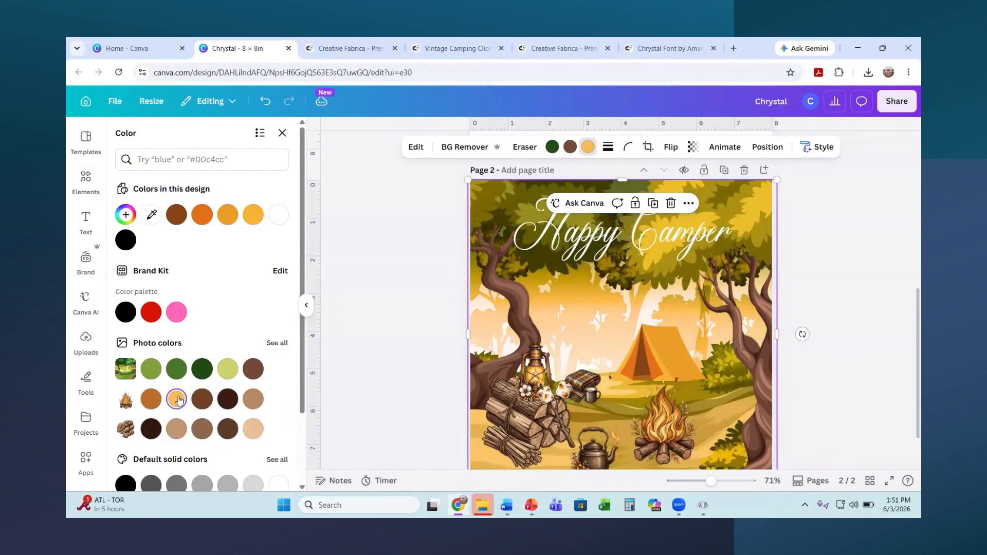
pyautogui.click(154, 402)
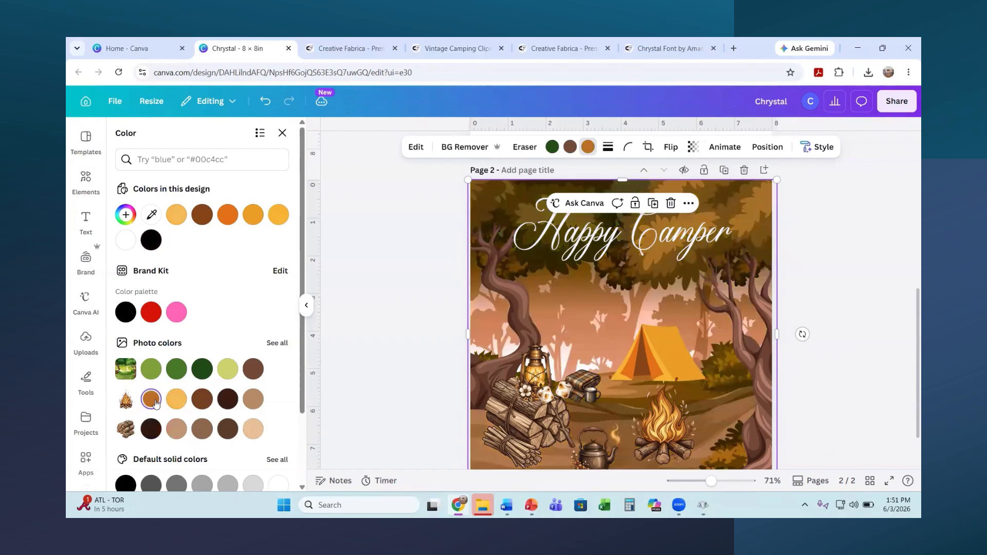
pyautogui.click(228, 370)
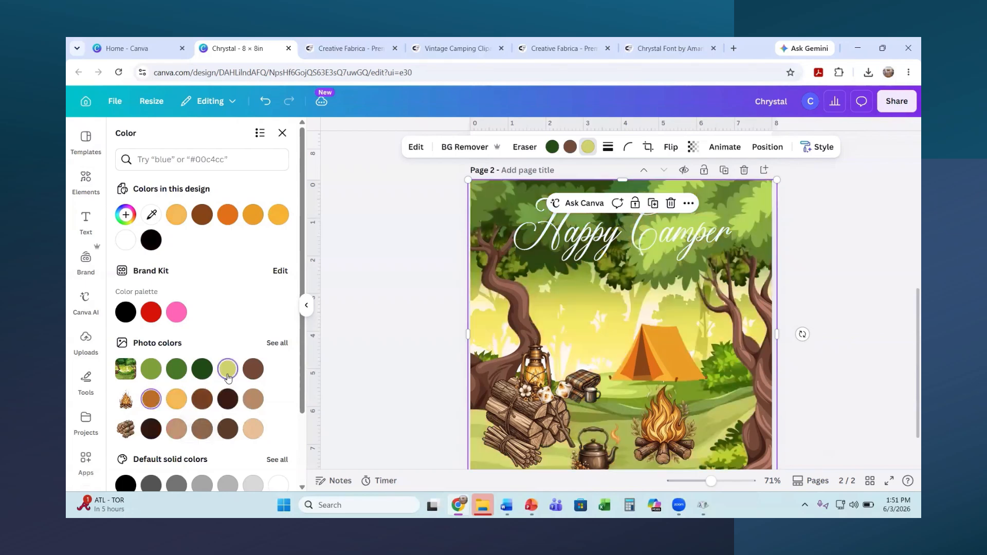
pyautogui.click(846, 374)
pyautogui.scroll(1, 847, 375)
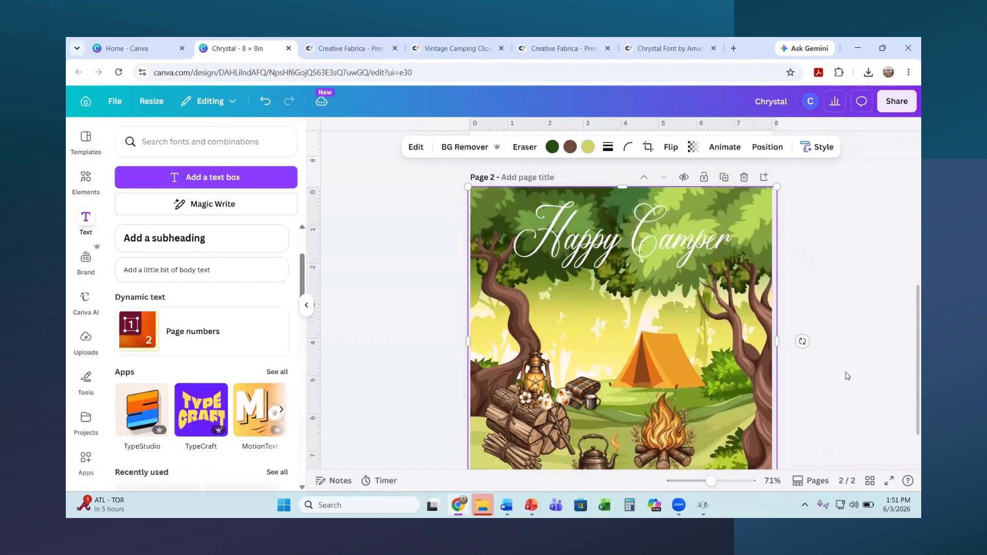
pyautogui.scroll(-2, 846, 374)
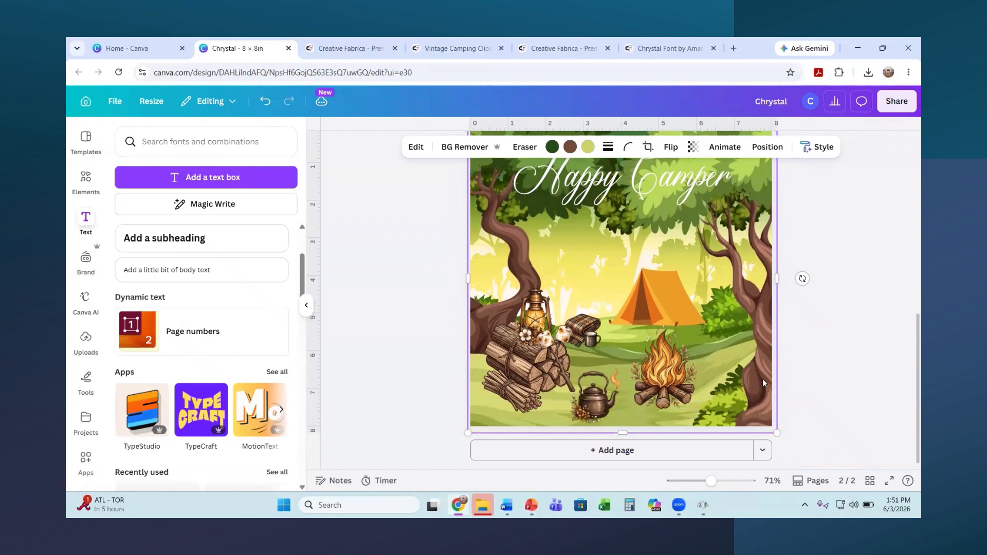
# Step: Try light orange, dark brown, yellow-green, orange and red on the campfire flames
pyautogui.click(668, 377)
pyautogui.click(591, 147)
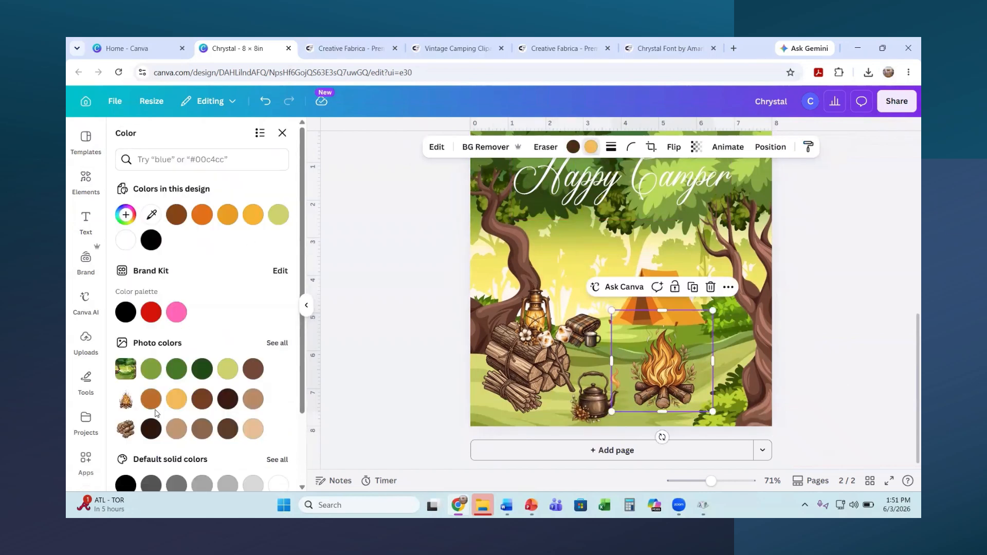
pyautogui.click(176, 399)
pyautogui.click(228, 431)
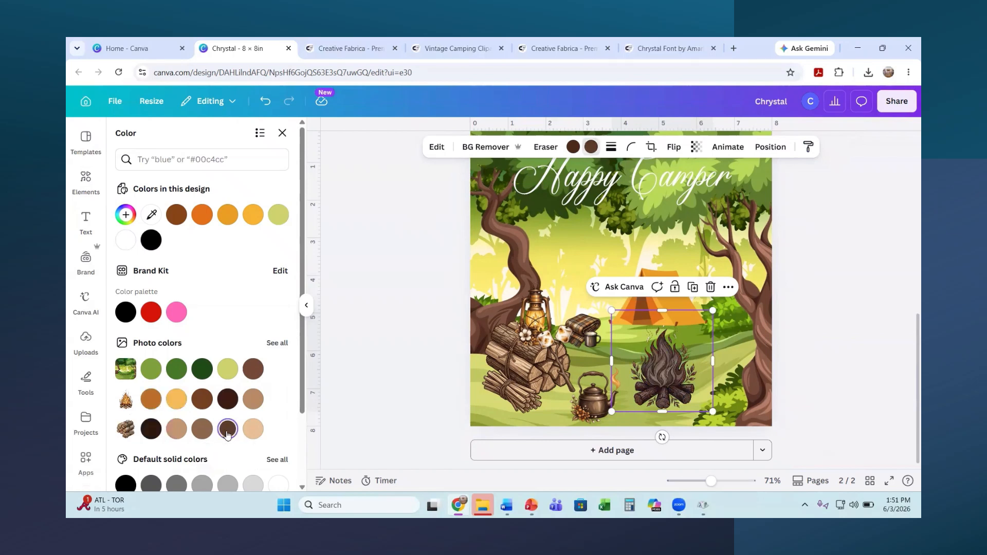
pyautogui.click(231, 372)
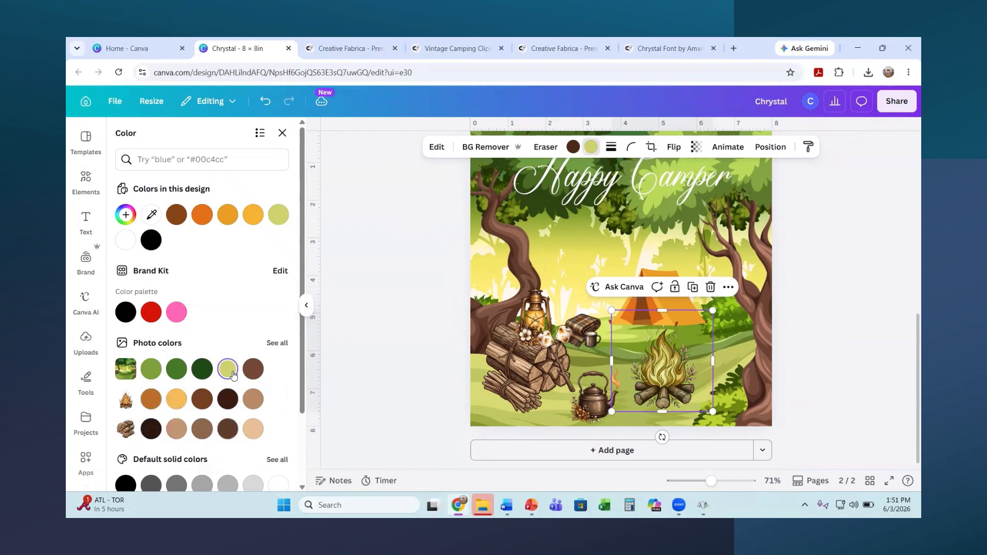
pyautogui.click(198, 216)
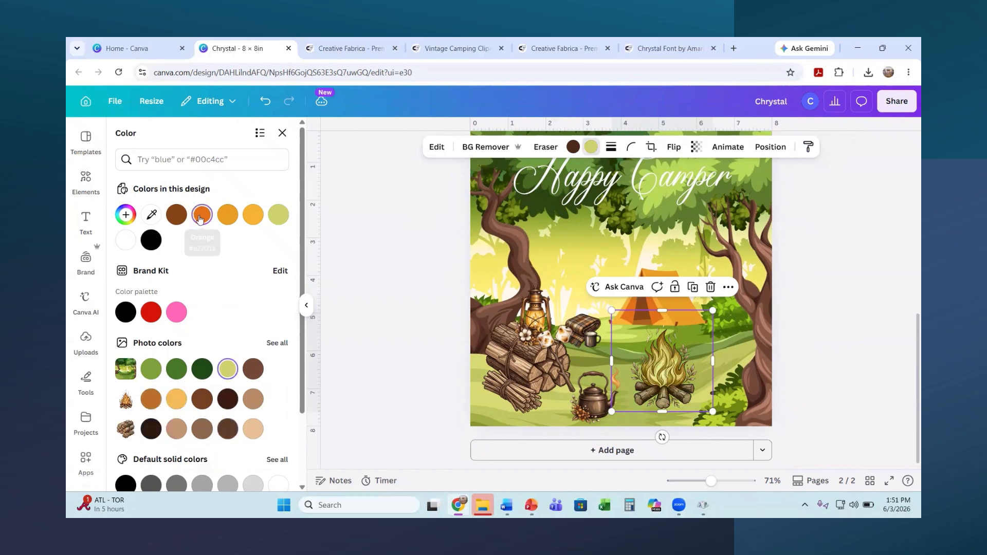
pyautogui.click(228, 215)
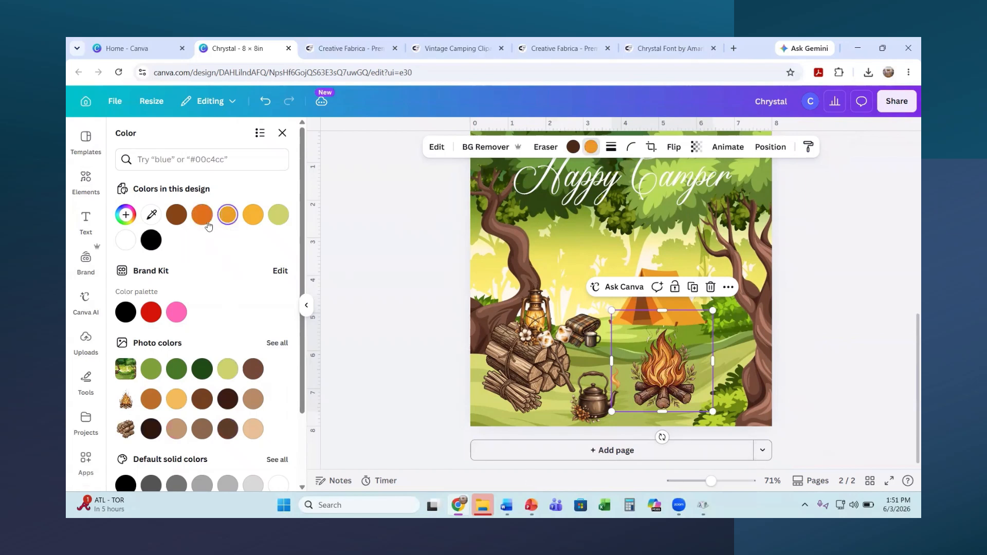
pyautogui.click(152, 313)
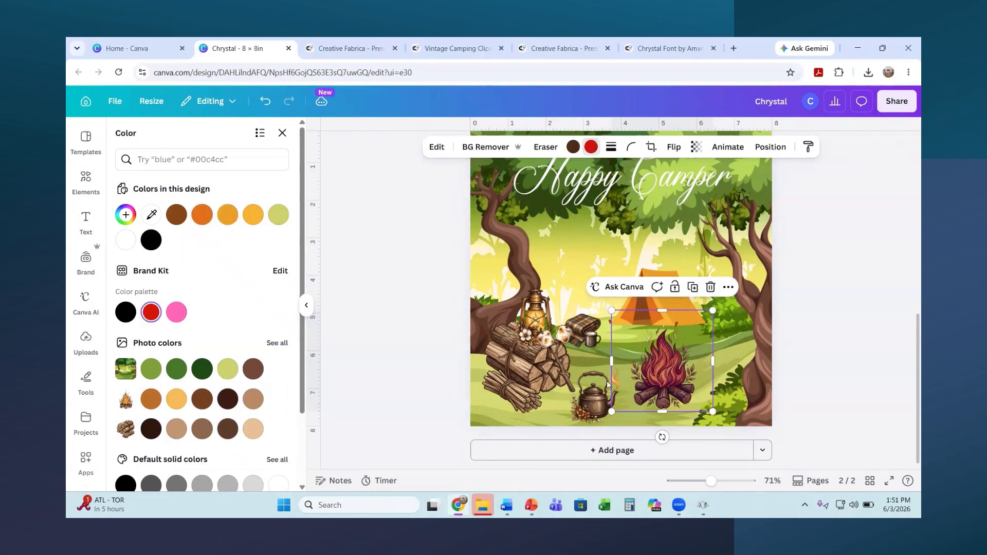
pyautogui.click(848, 405)
pyautogui.click(858, 396)
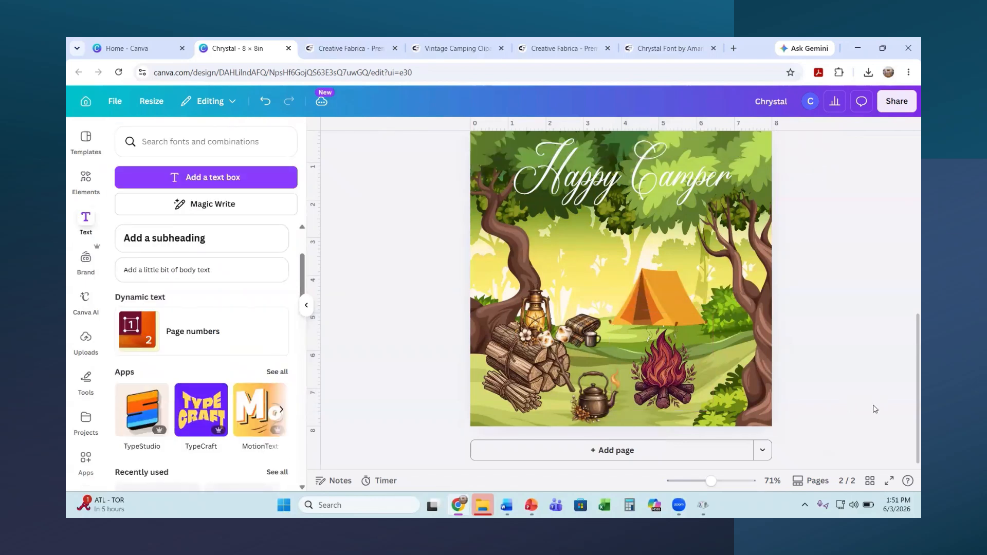
# Step: Set the campfire flames to Orange #e2701a
pyautogui.click(691, 385)
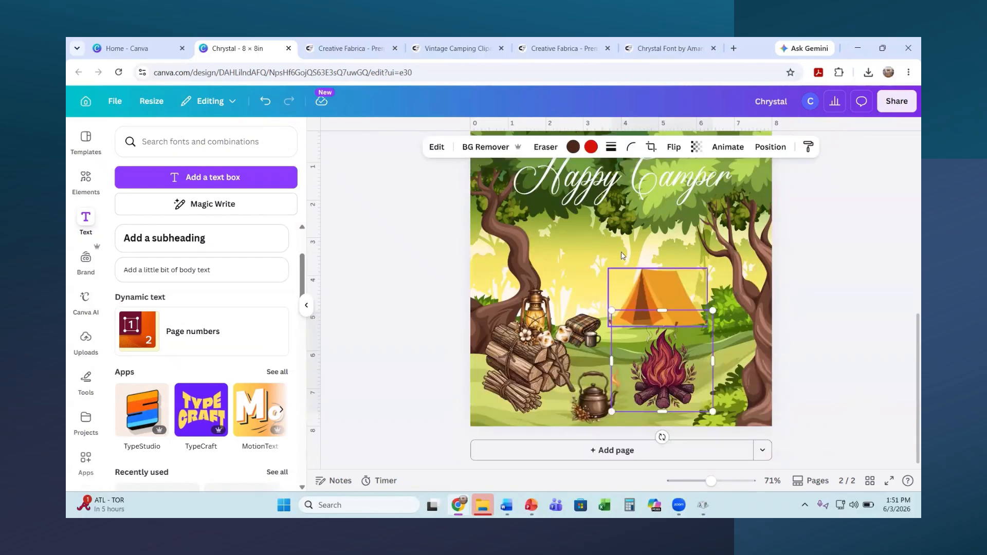
pyautogui.click(591, 147)
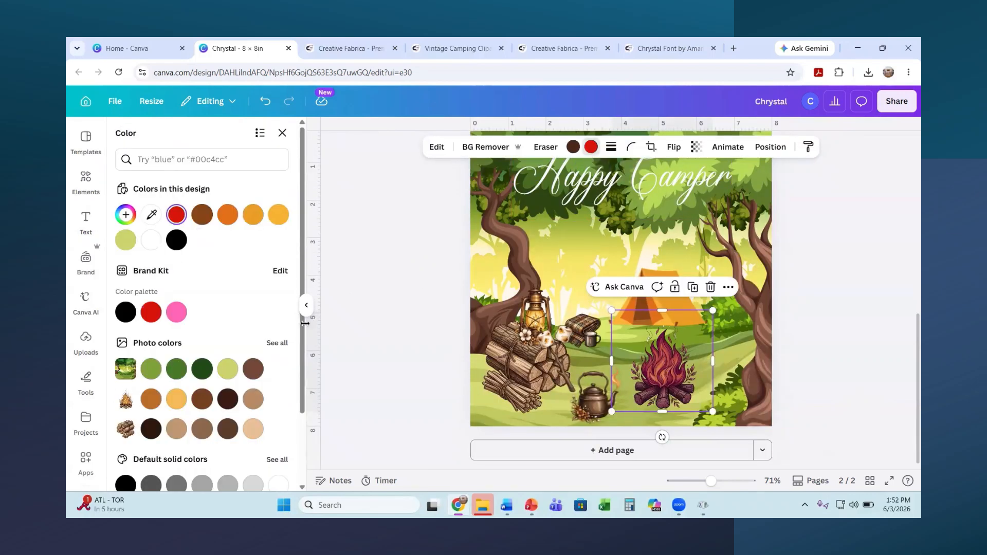
pyautogui.click(279, 215)
pyautogui.press('Escape')
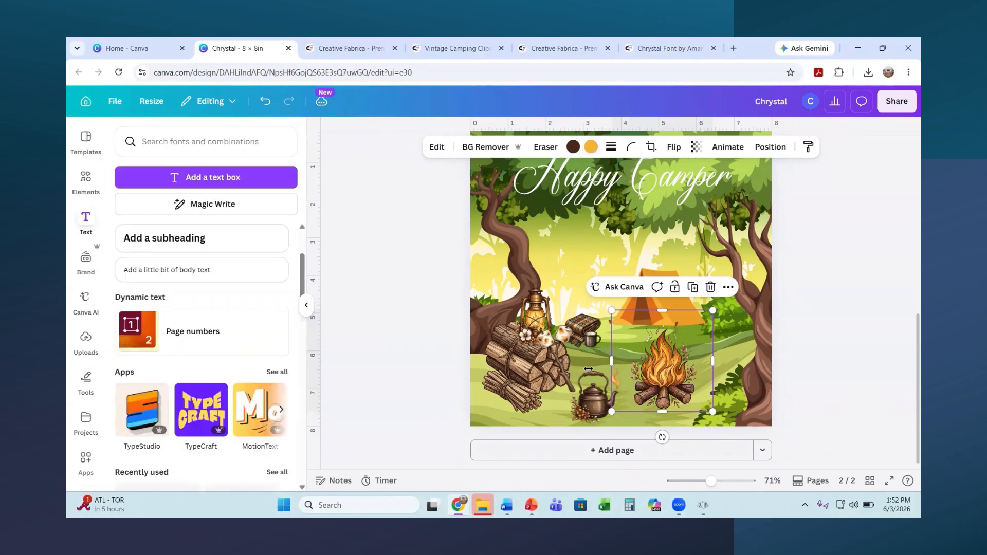
pyautogui.click(564, 367)
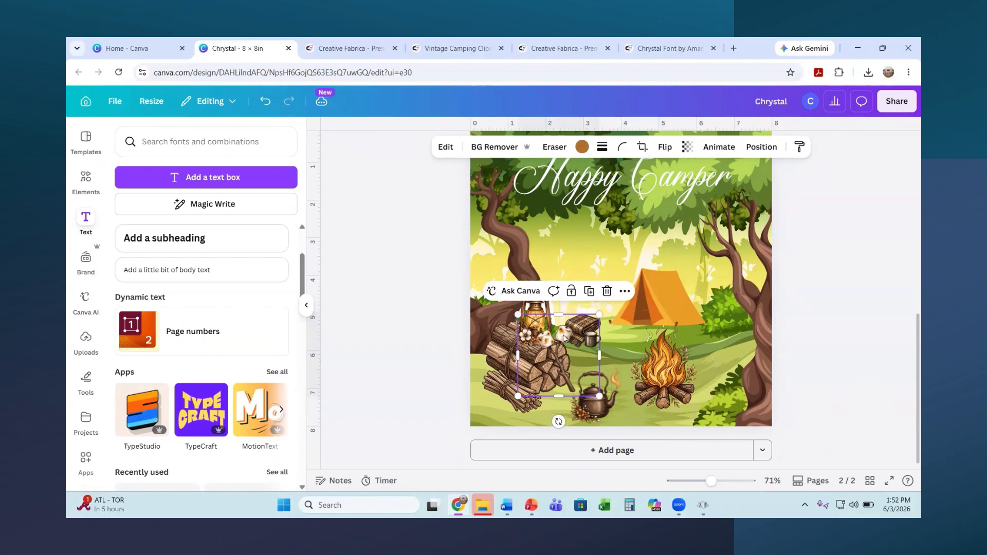
# Step: Change the log pile's brown to the pale peach Pastel gray orange
pyautogui.click(582, 147)
pyautogui.click(584, 146)
pyautogui.click(583, 147)
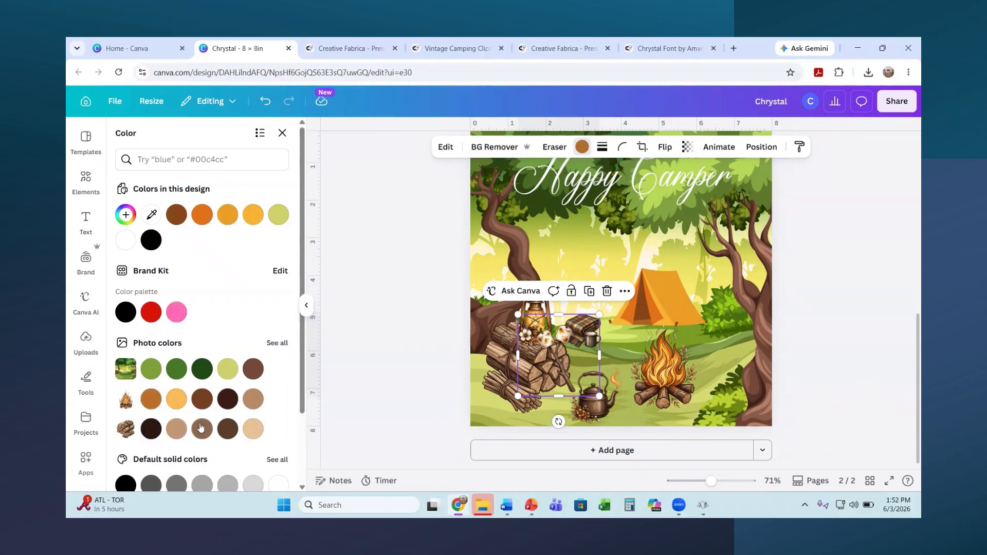
pyautogui.click(253, 429)
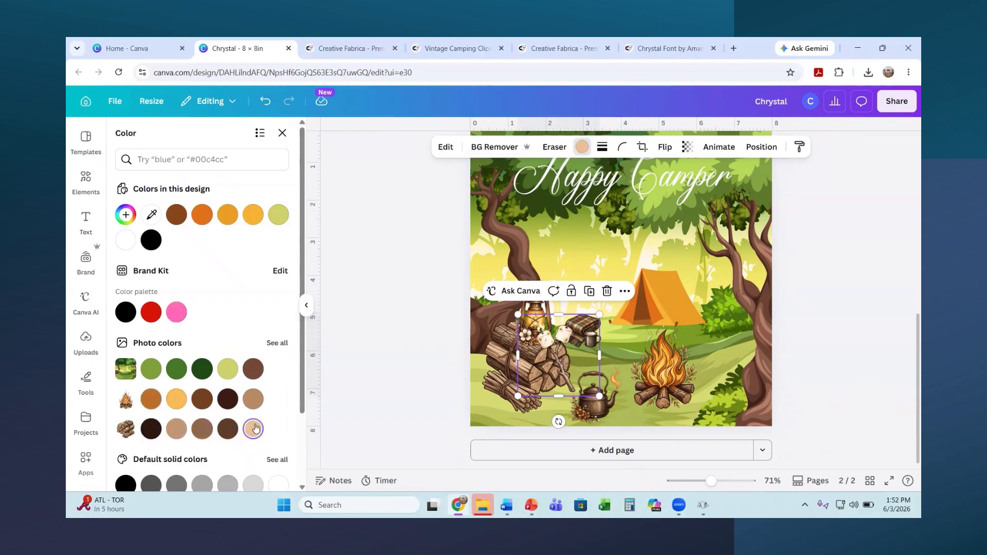
# Step: Bring up the Position options for the log-and-lantern clipart
pyautogui.click(832, 291)
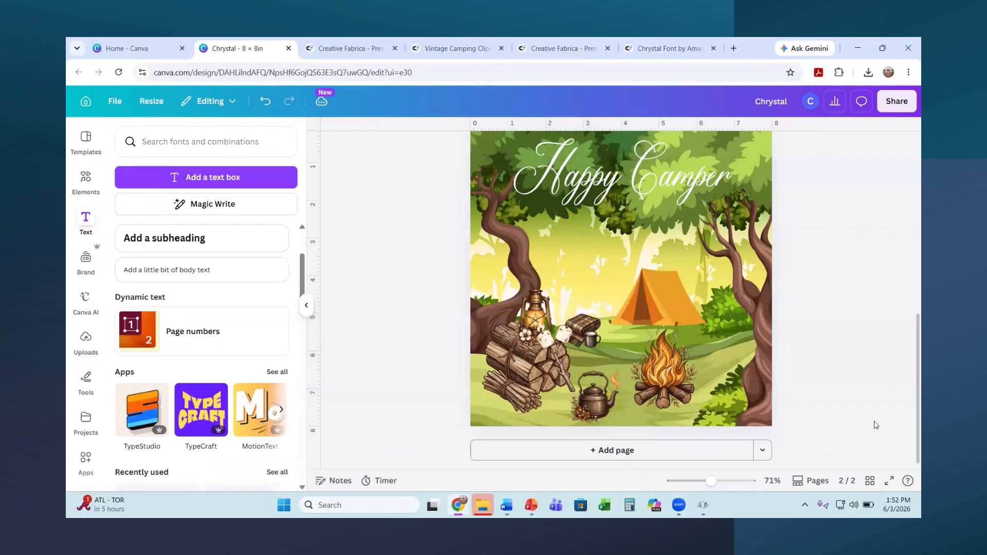
pyautogui.click(585, 343)
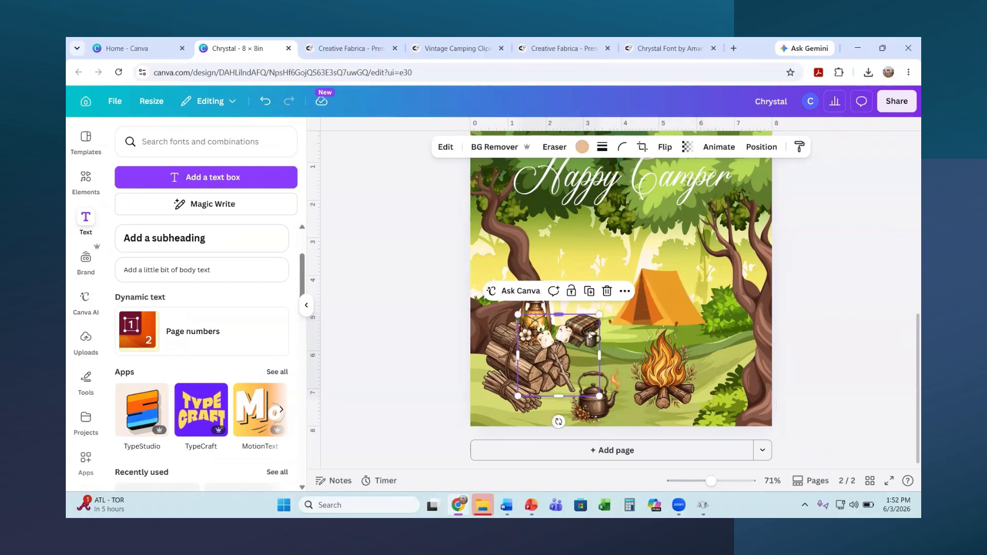
pyautogui.click(761, 147)
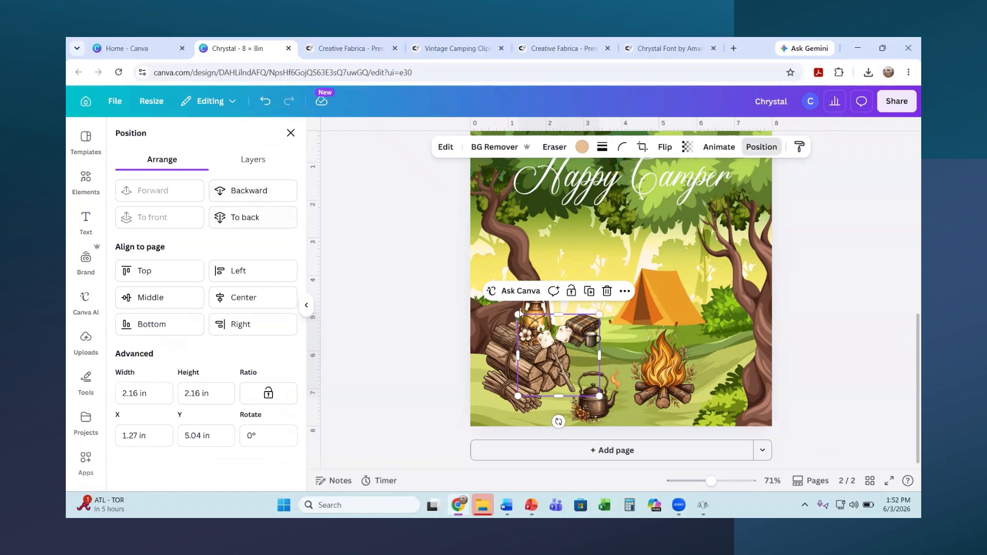
# Step: Add Drop shadows to the blanket-and-mug, kettle, wood pile and tent clipart
pyautogui.click(260, 162)
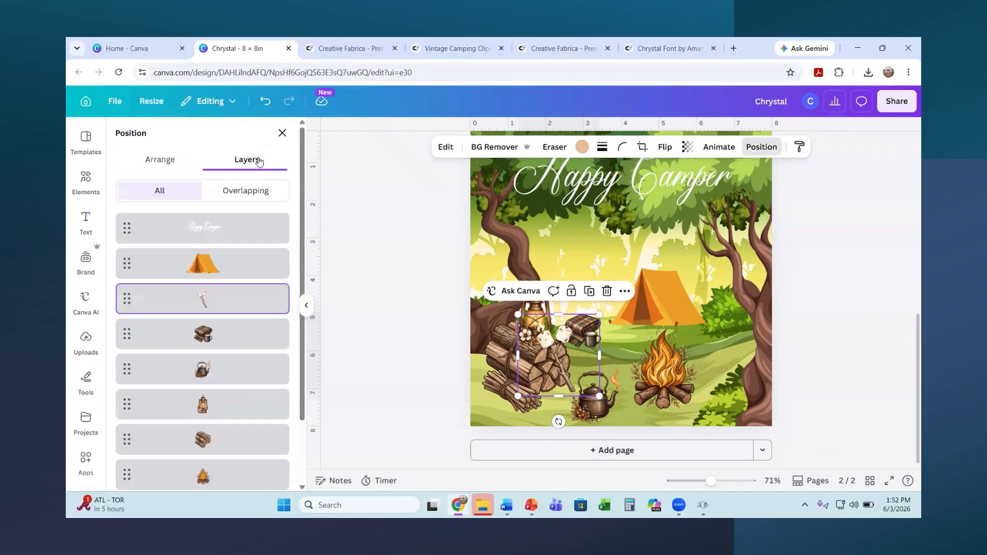
pyautogui.click(202, 335)
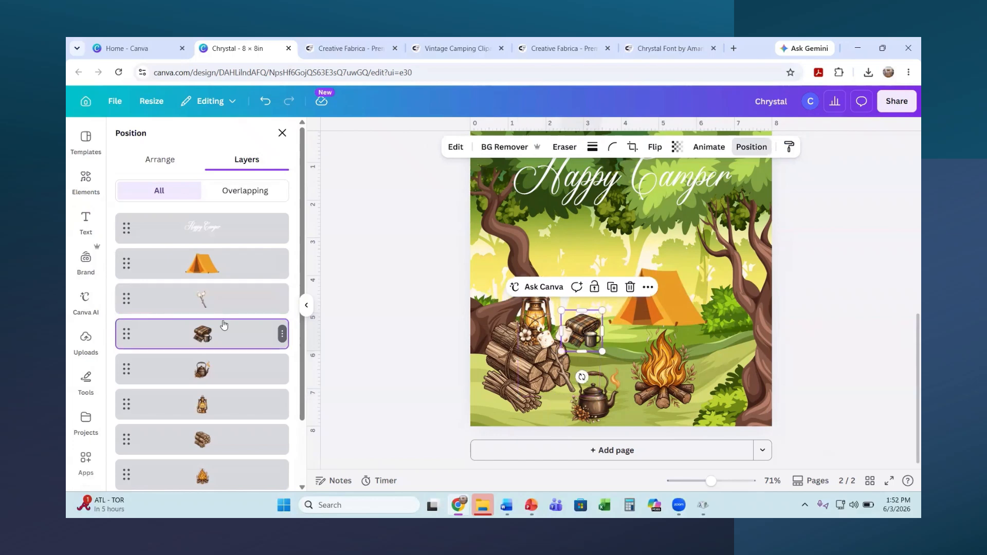
pyautogui.click(456, 146)
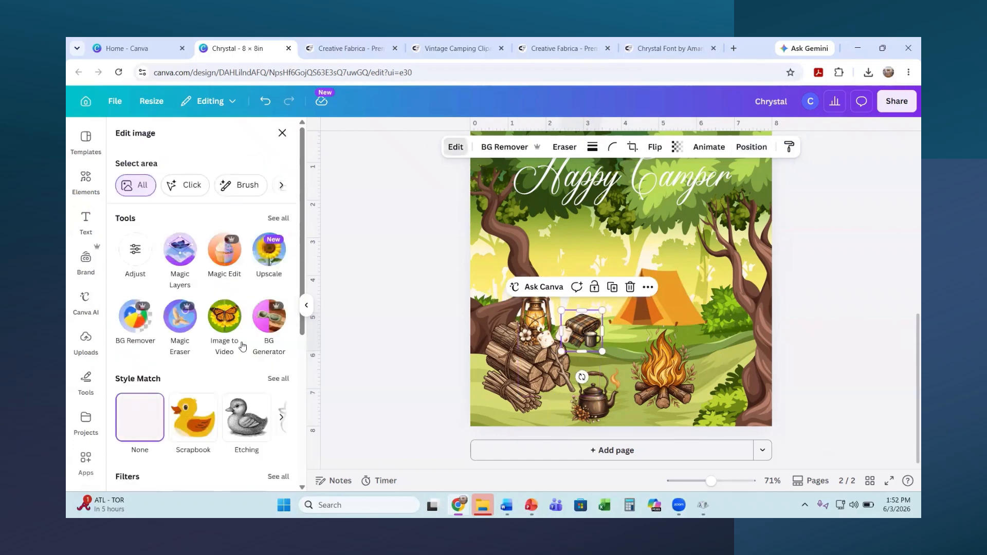
pyautogui.scroll(-5, 227, 438)
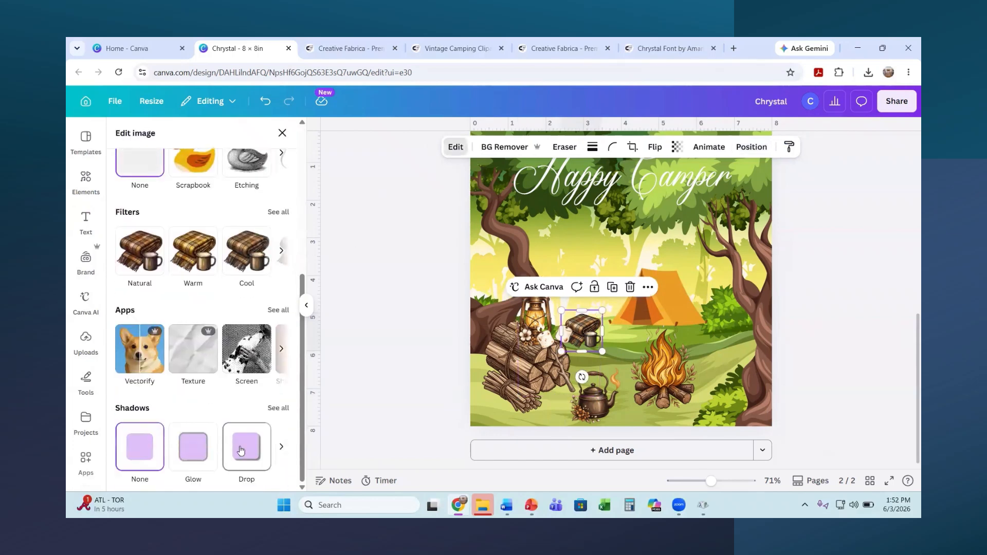
pyautogui.click(241, 450)
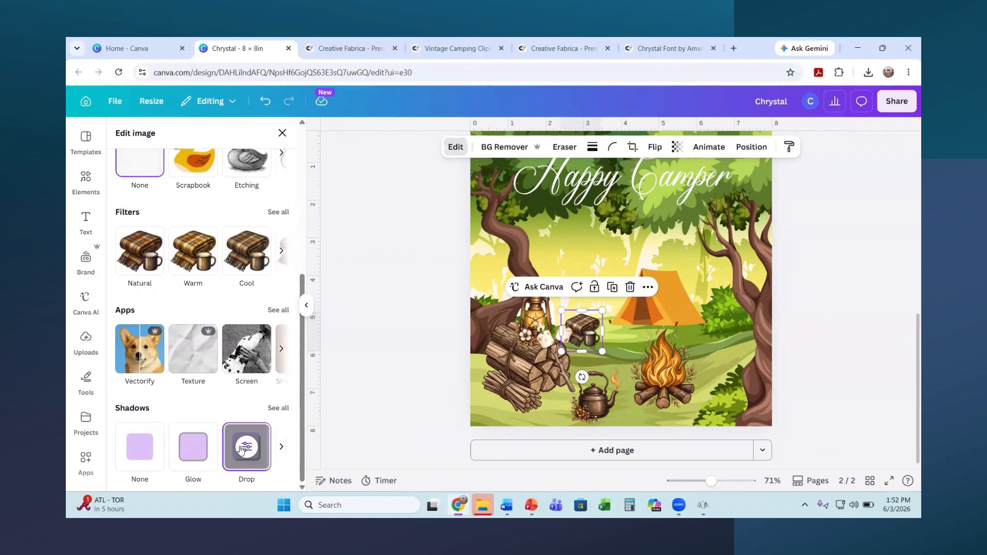
pyautogui.click(571, 419)
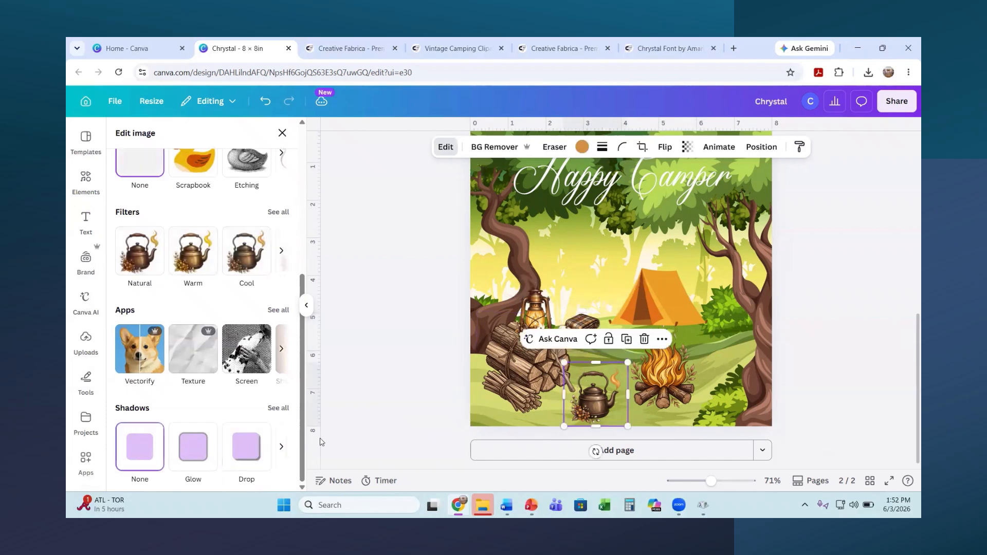
pyautogui.click(254, 448)
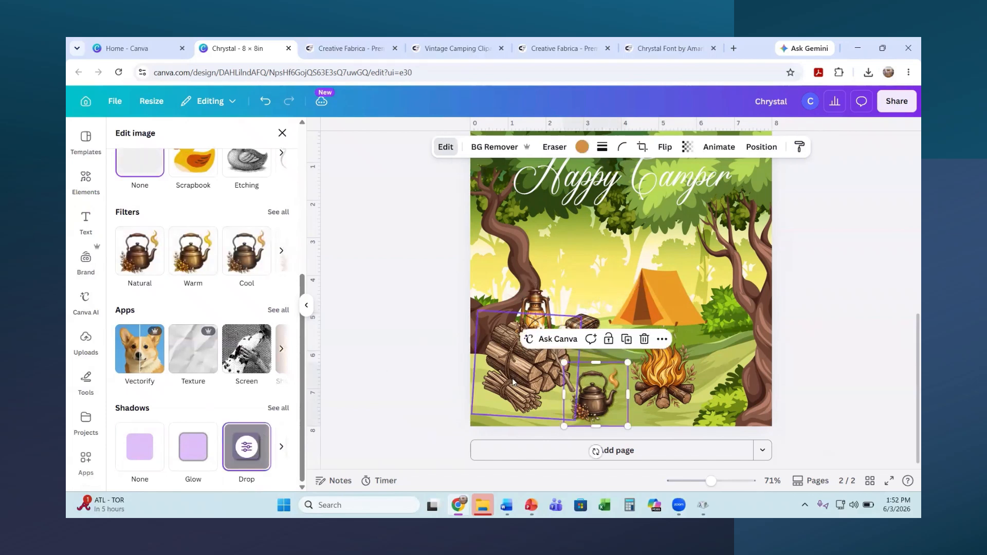
pyautogui.click(489, 366)
pyautogui.click(254, 449)
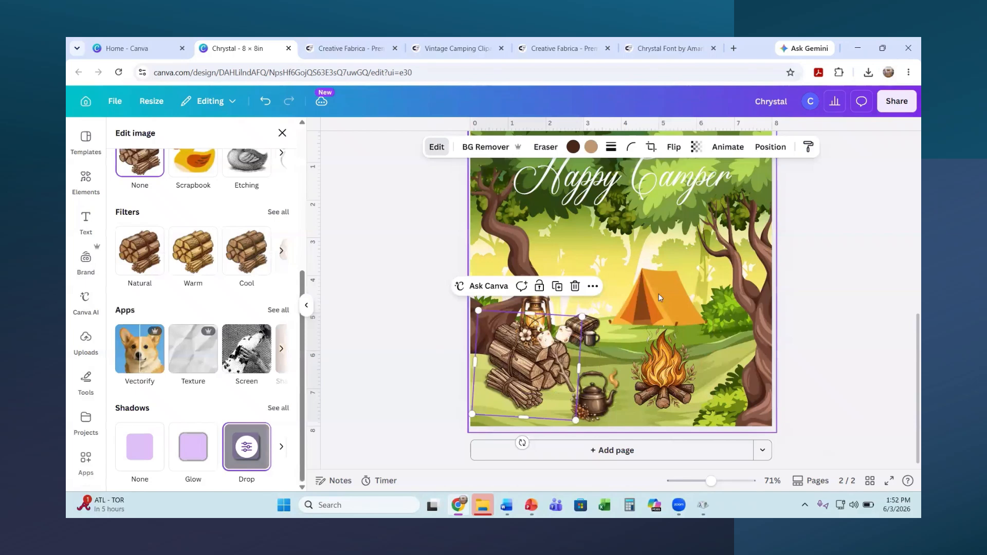
pyautogui.click(648, 302)
pyautogui.click(246, 446)
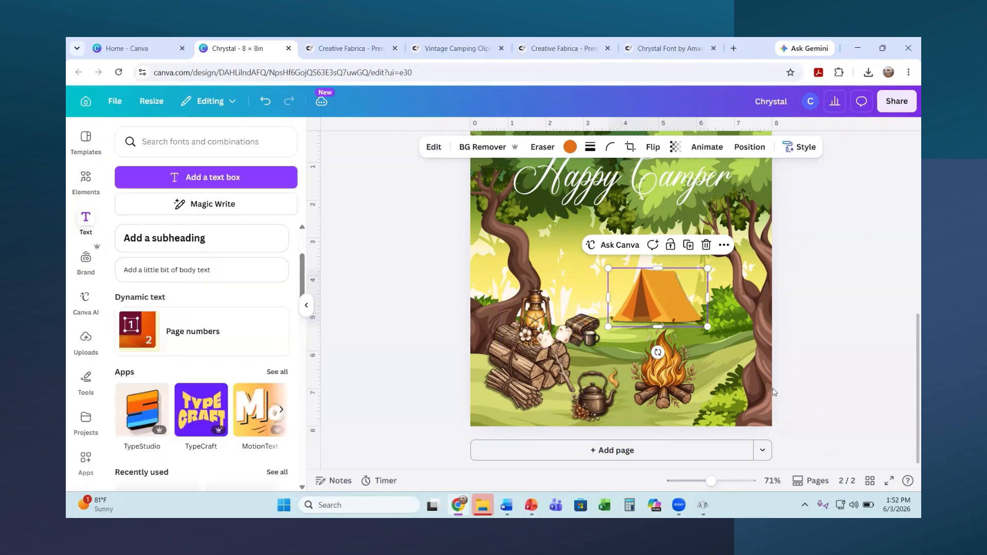
# Step: Give the campfire clipart a Drop shadow
pyautogui.click(656, 400)
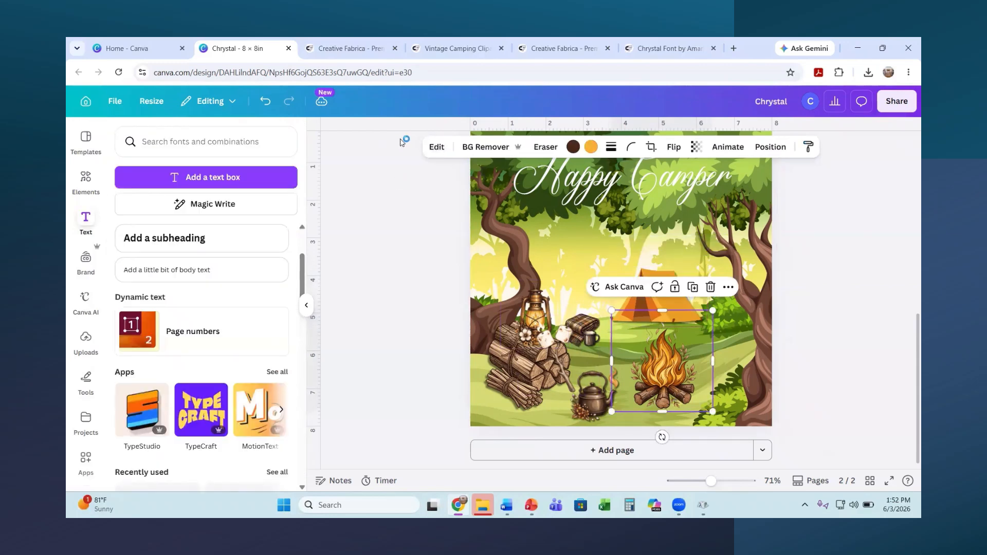
pyautogui.click(437, 147)
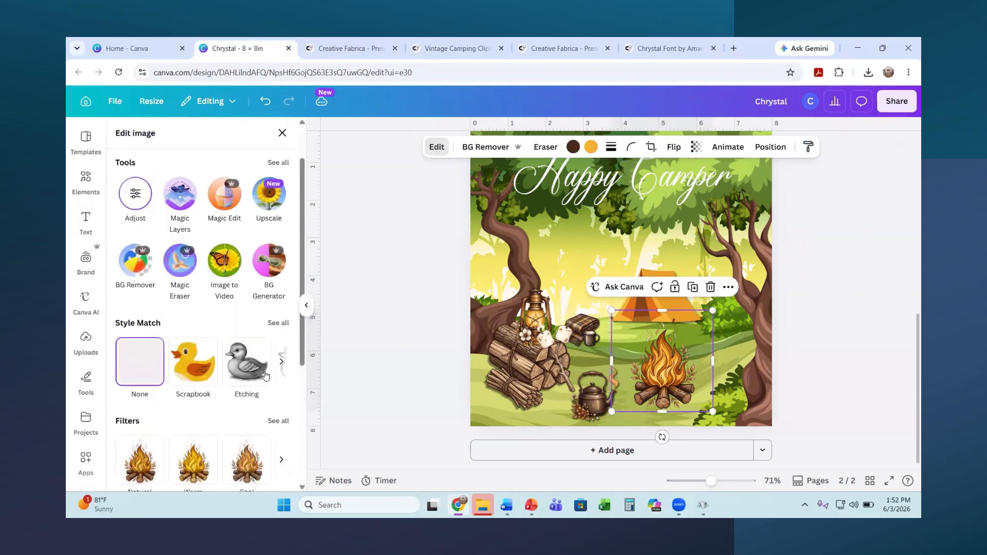
pyautogui.scroll(-3, 267, 355)
pyautogui.scroll(-1, 250, 384)
pyautogui.scroll(-1, 249, 383)
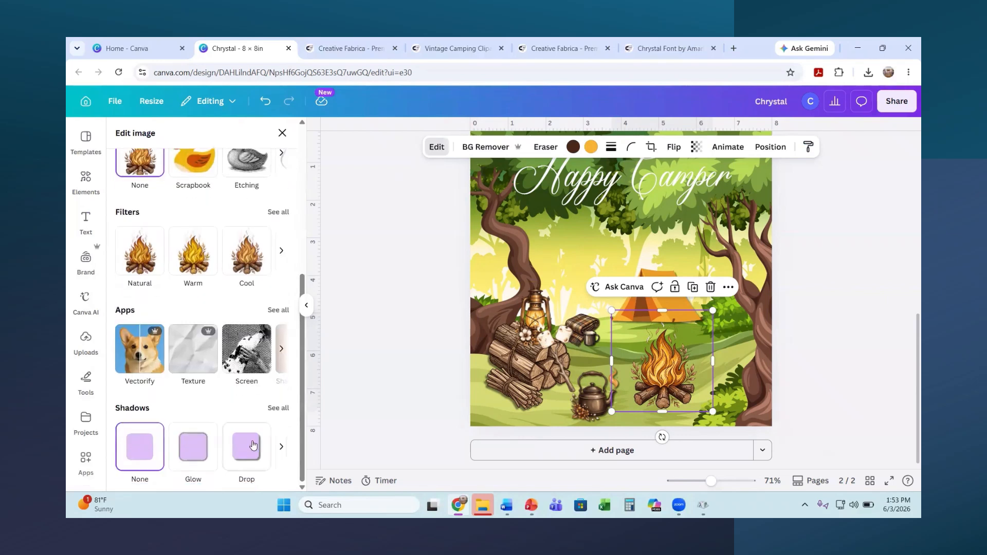
pyautogui.click(246, 446)
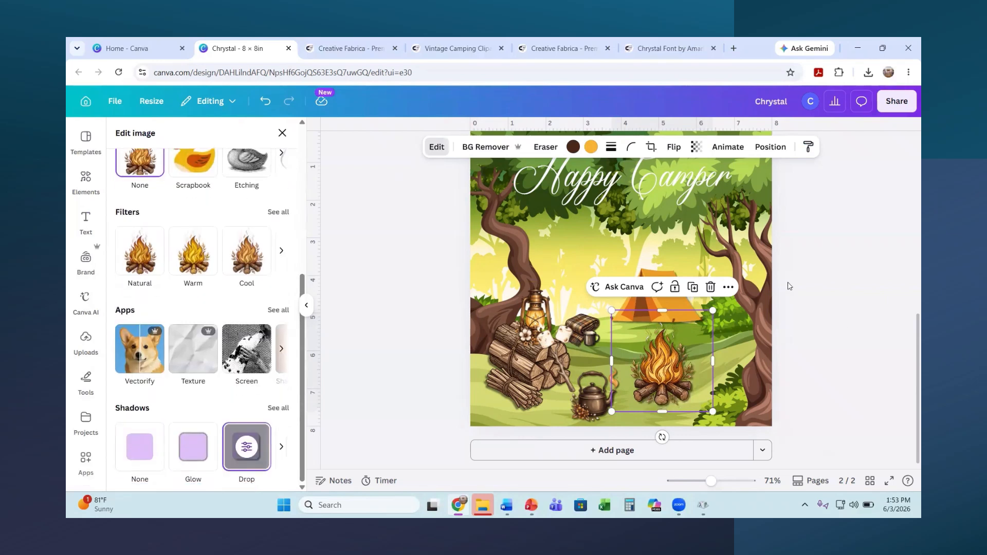
pyautogui.click(861, 385)
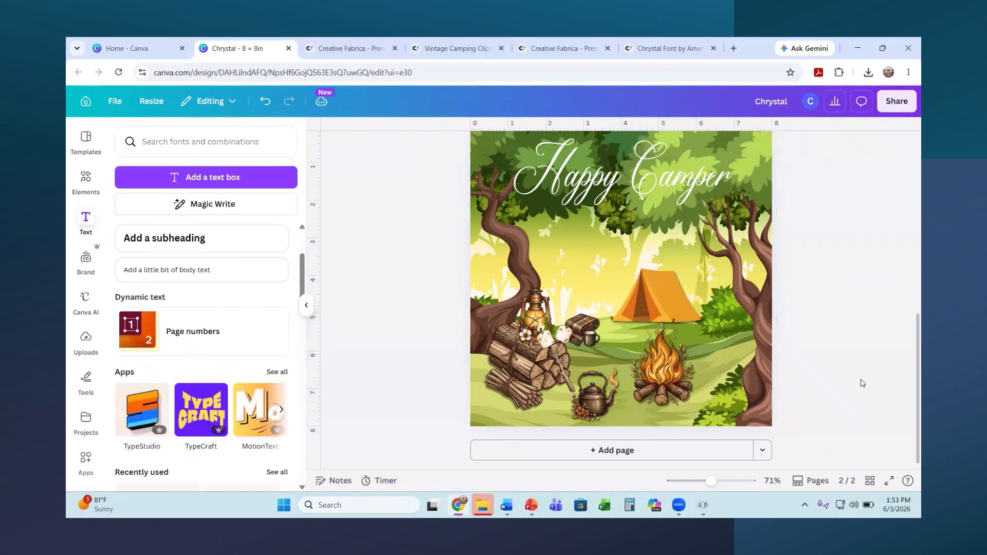
# Step: Apply an Outline effect in Gray yellow to the Happy Camper title
pyautogui.click(654, 299)
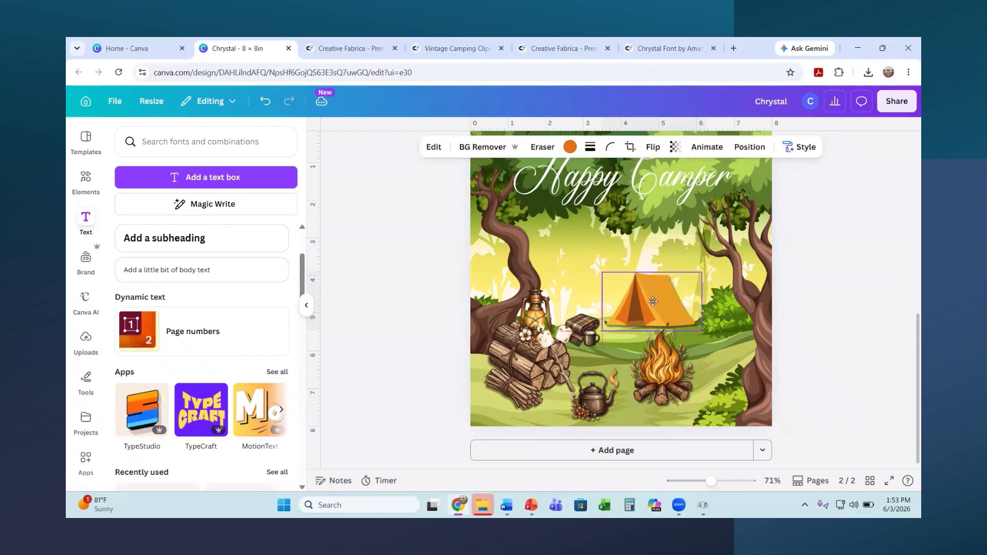
pyautogui.click(875, 351)
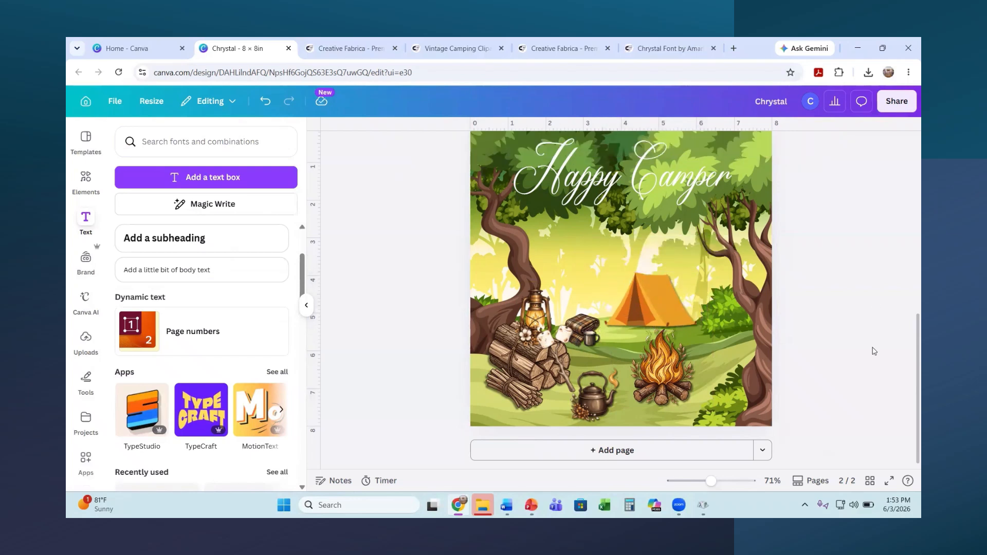
pyautogui.click(614, 189)
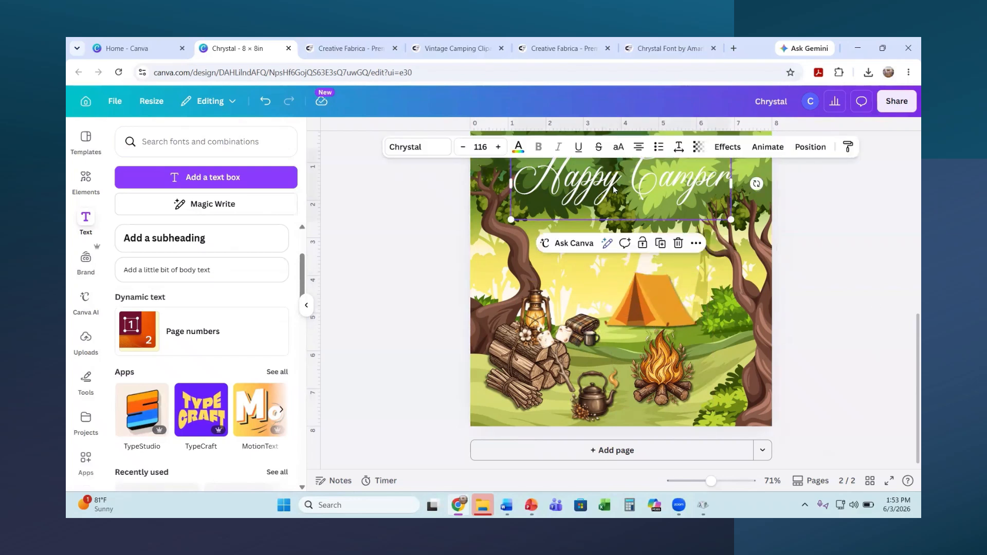
pyautogui.click(728, 148)
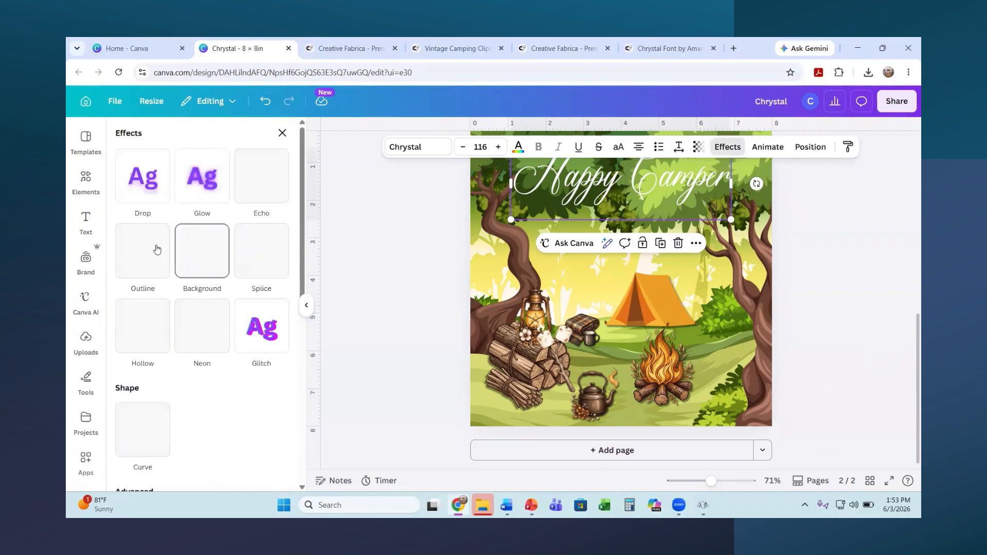
pyautogui.click(138, 256)
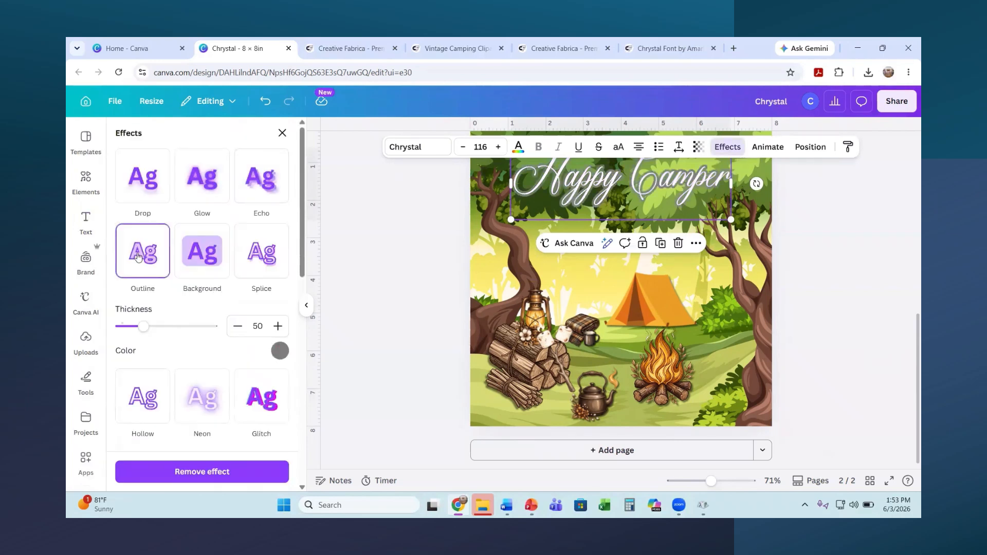
pyautogui.click(278, 355)
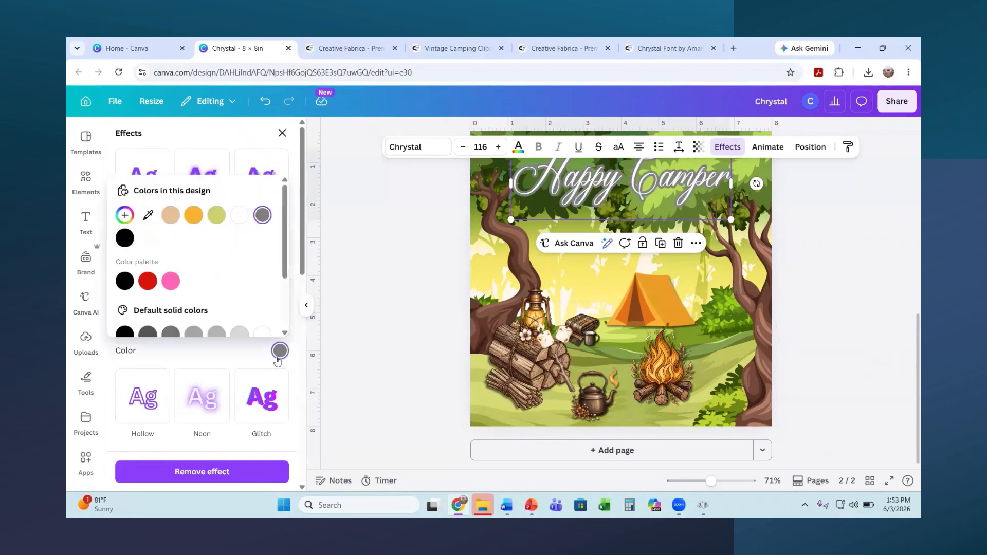
pyautogui.click(217, 216)
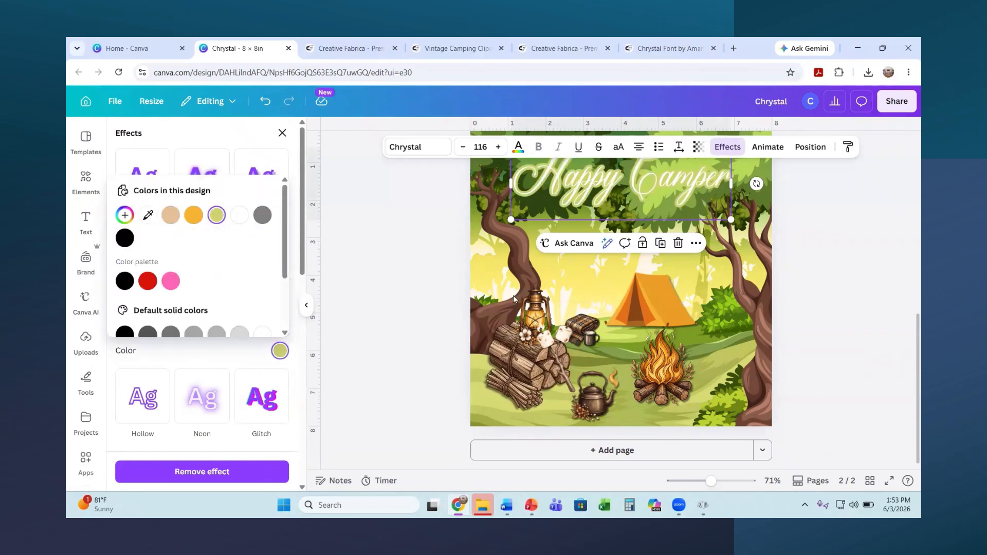
pyautogui.scroll(1, 432, 295)
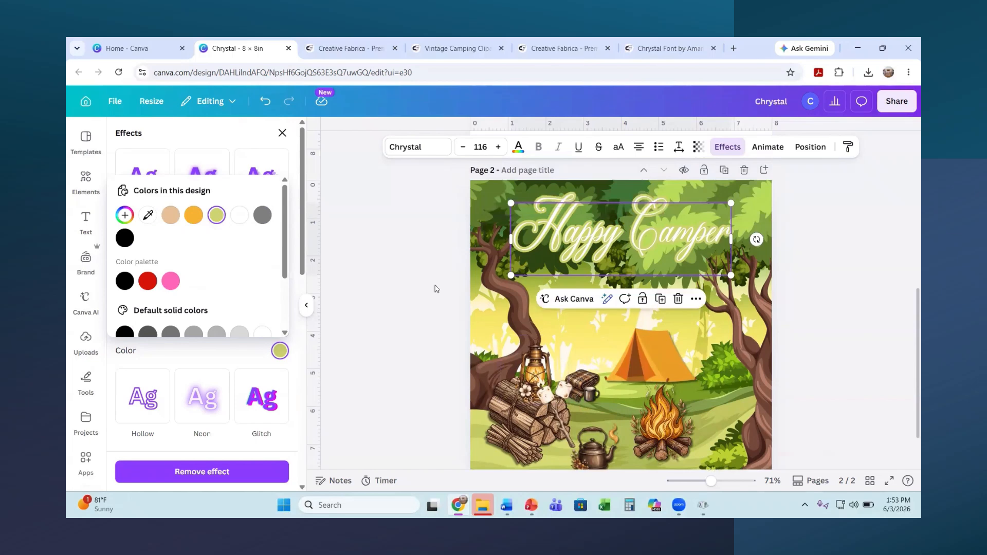
pyautogui.click(426, 294)
pyautogui.click(868, 290)
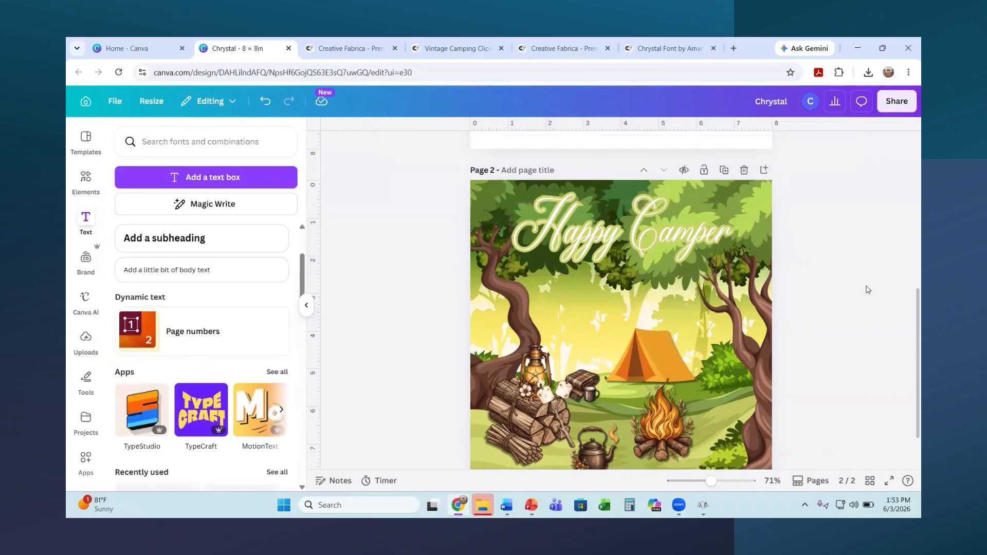
# Step: Scroll through the pages to review the finished campsite design
pyautogui.scroll(-1, 868, 289)
pyautogui.scroll(1, 874, 289)
pyautogui.scroll(-1, 878, 291)
pyautogui.scroll(2, 878, 291)
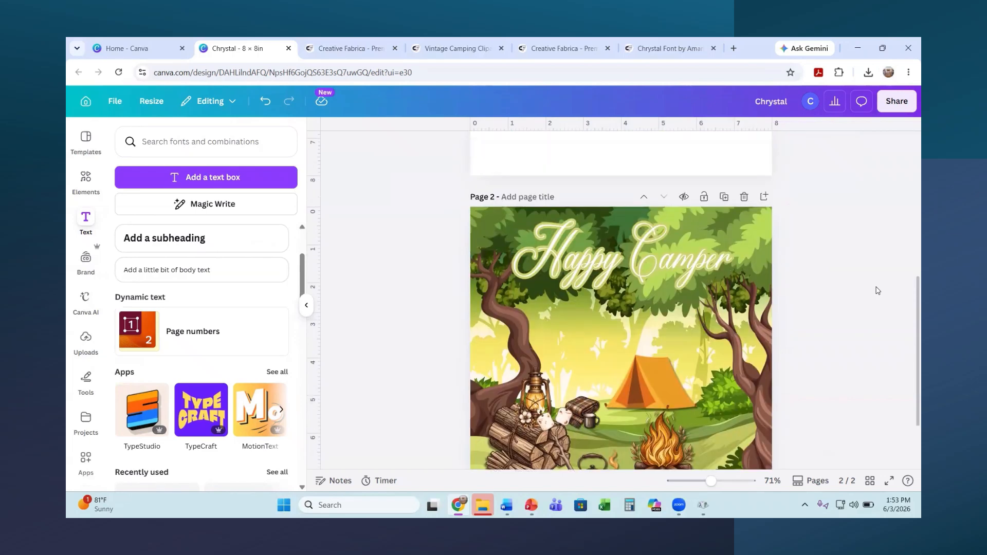
pyautogui.scroll(-2, 878, 291)
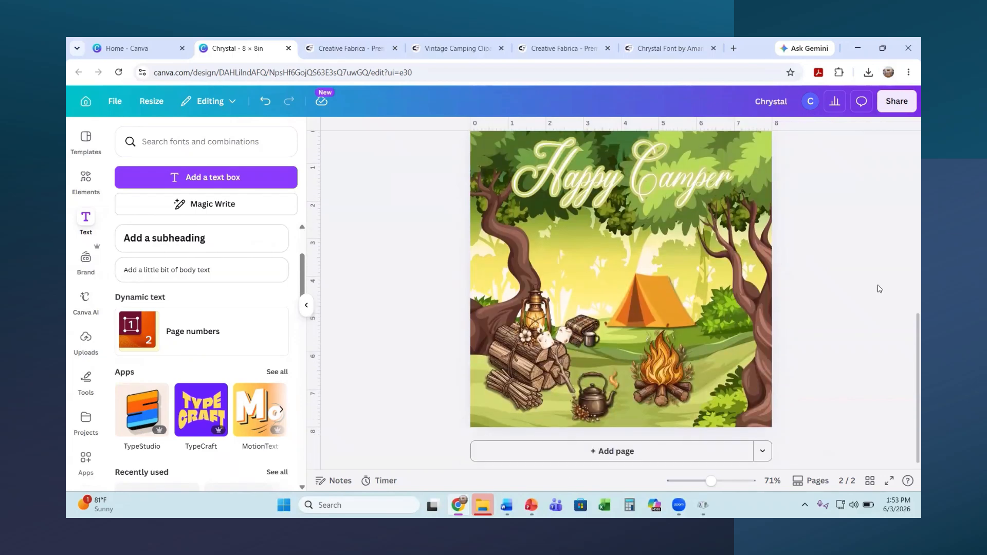
pyautogui.scroll(1, 880, 289)
pyautogui.click(895, 103)
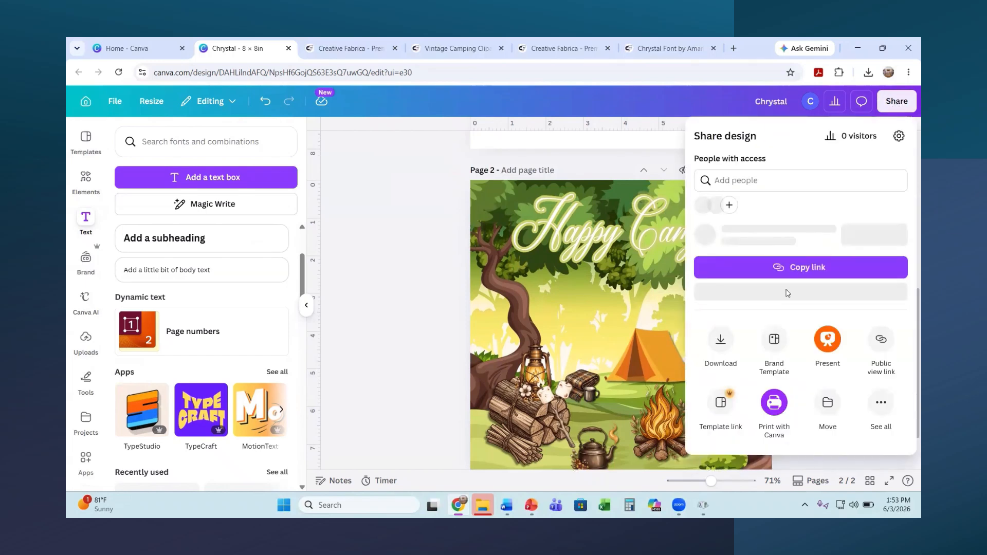
# Step: Download only page 2 as a 3,250 × 3,250 px transparent PNG and open it
pyautogui.click(721, 339)
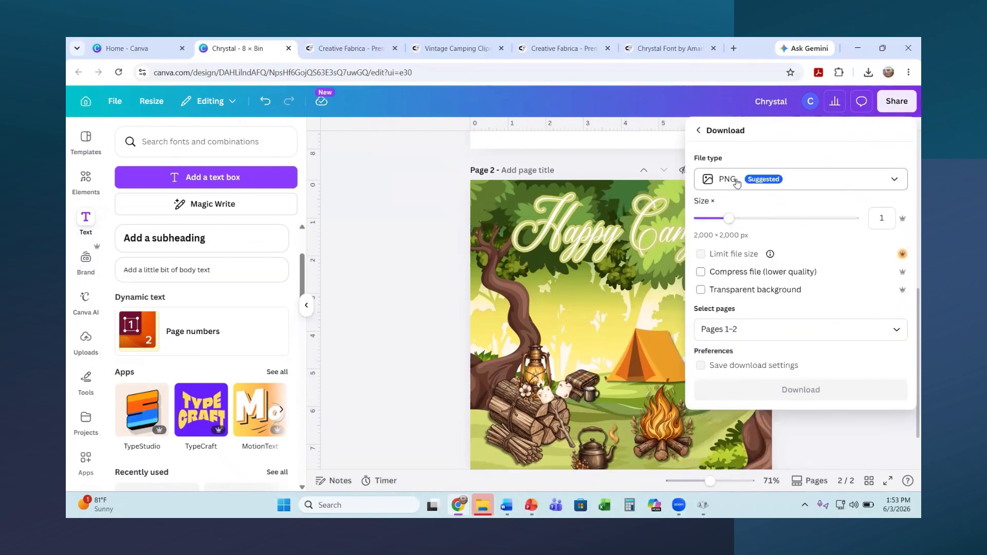
pyautogui.click(896, 182)
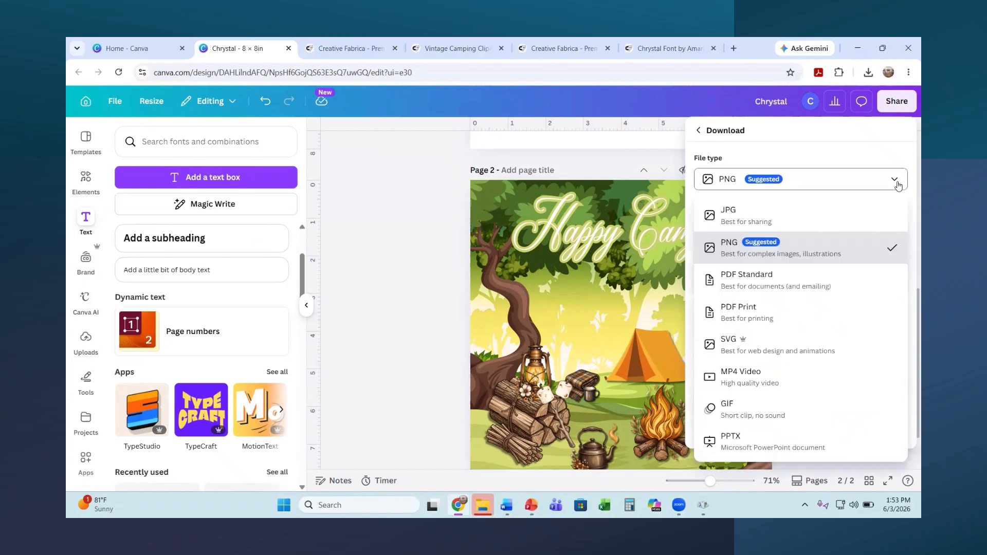
pyautogui.click(898, 186)
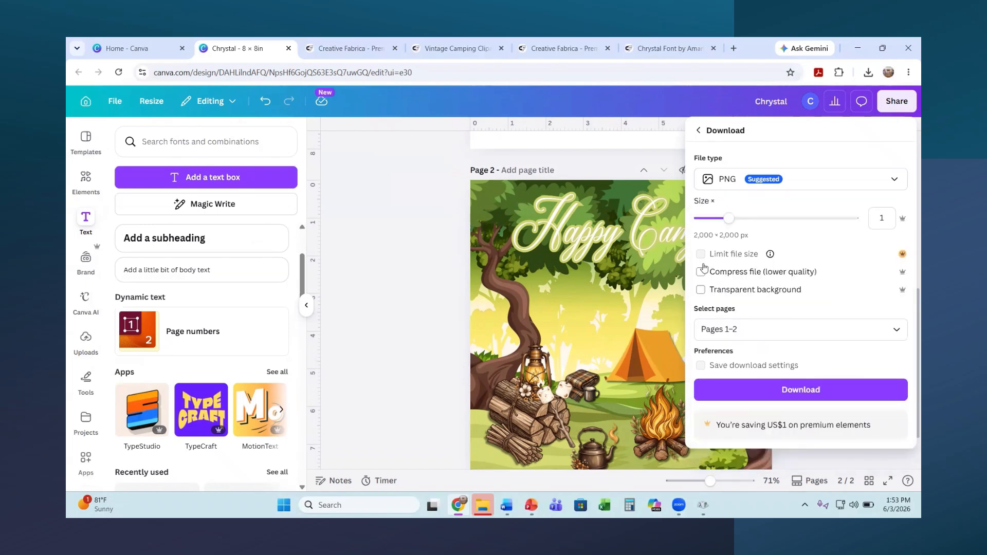
pyautogui.moveTo(729, 221); pyautogui.dragTo(766, 218)
pyautogui.click(701, 290)
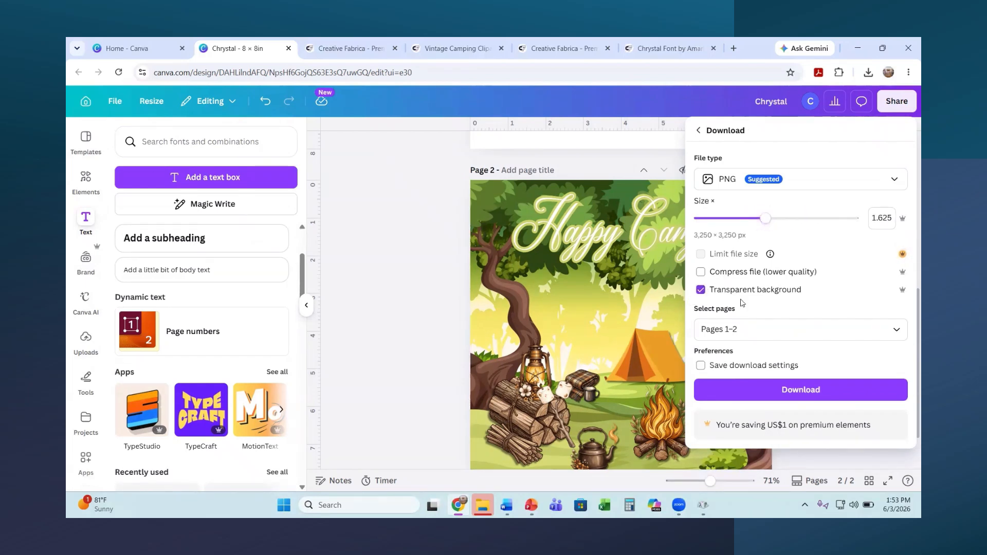
pyautogui.click(732, 329)
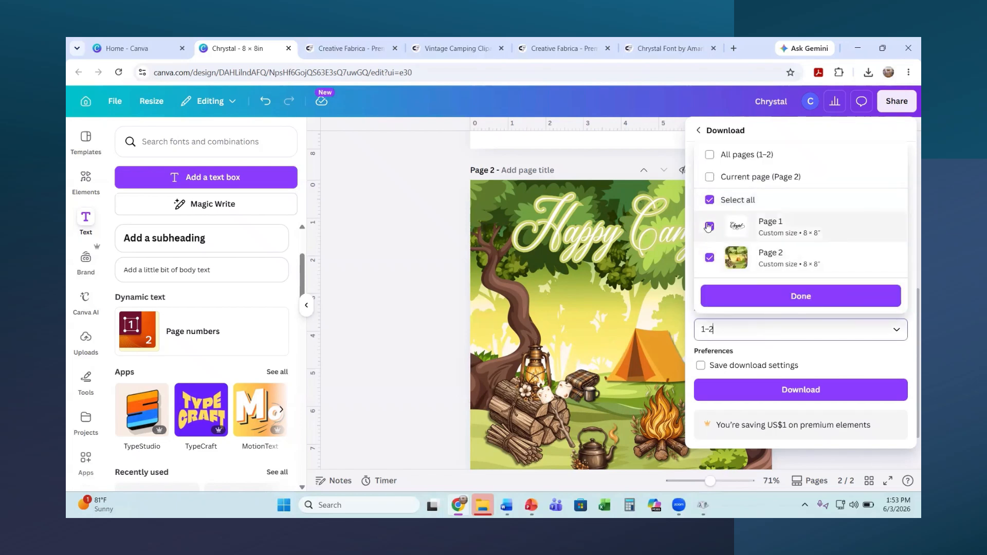
pyautogui.click(709, 227)
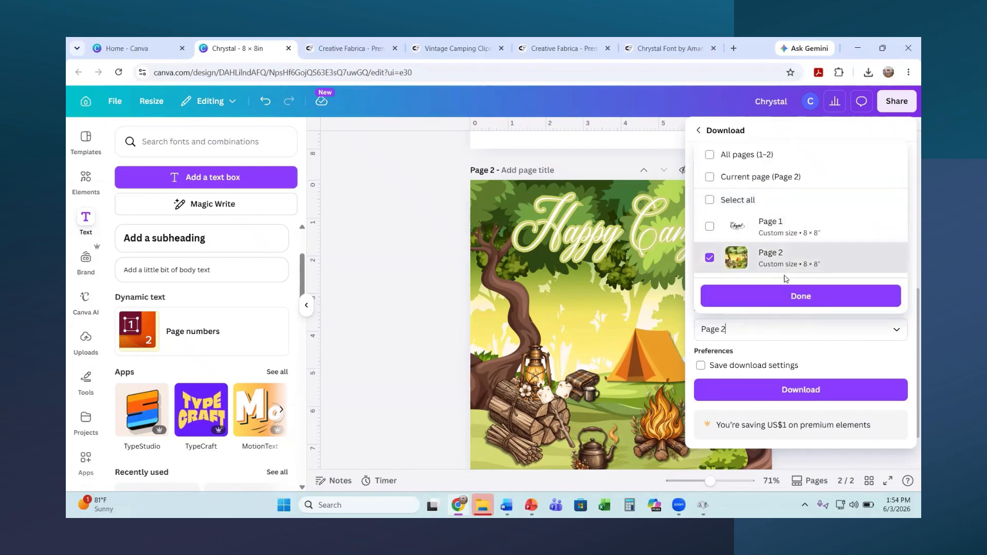
pyautogui.click(786, 400)
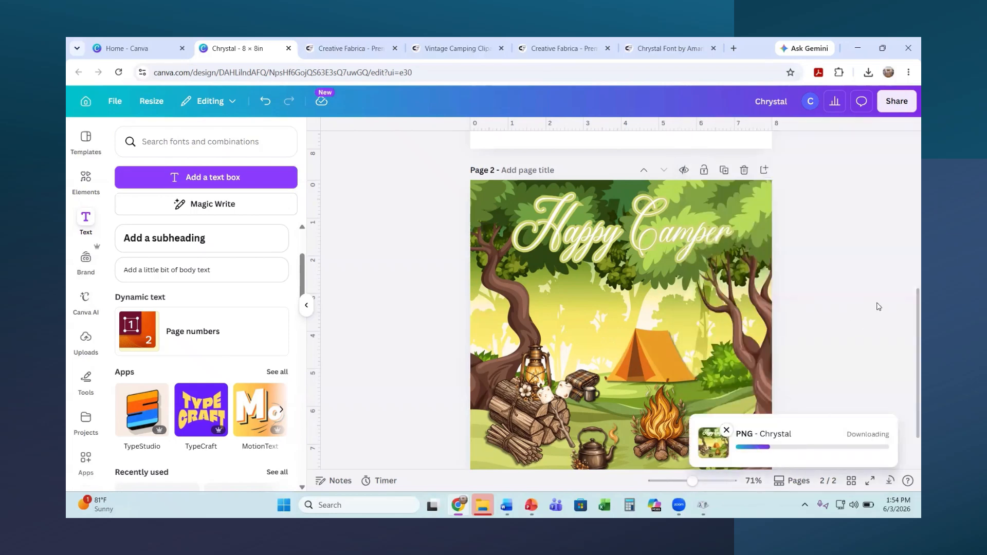
pyautogui.scroll(-1, 876, 306)
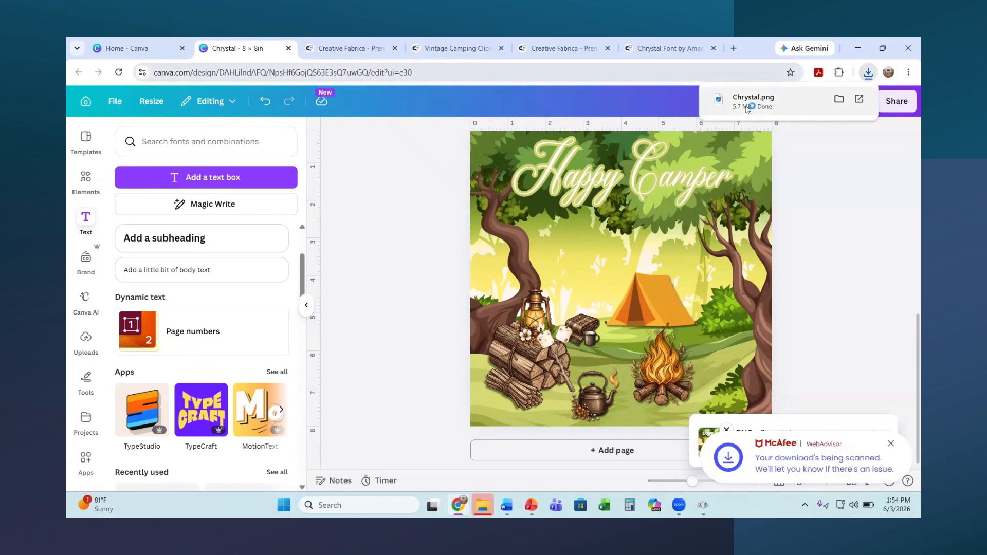
pyautogui.click(747, 109)
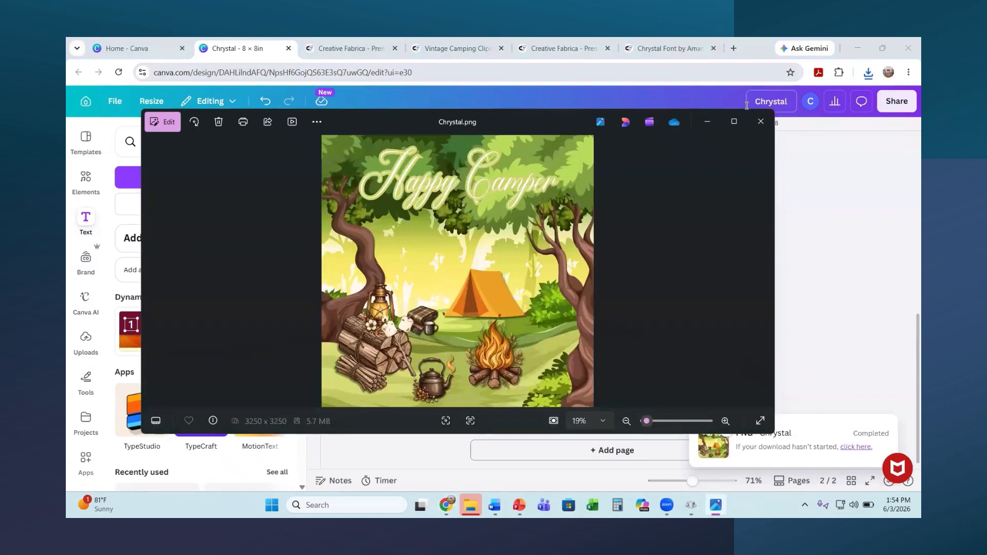